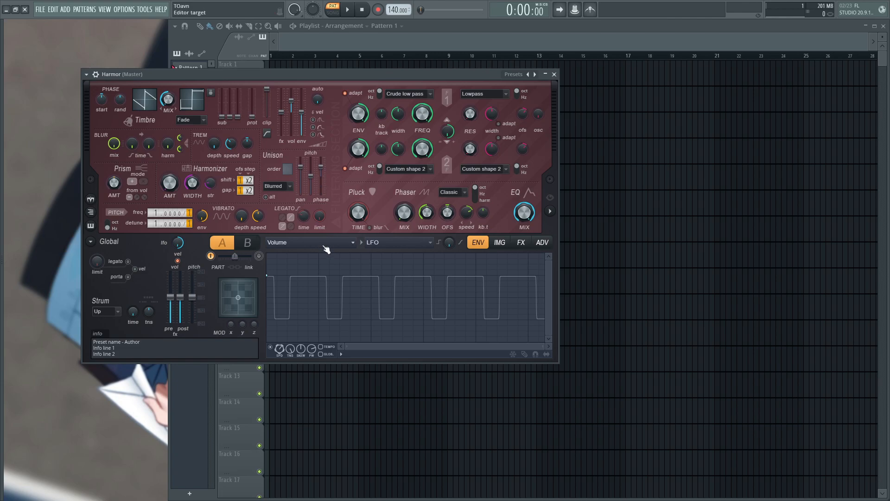
- Show the LFO curves of Harmor's modulation targets, play a test note and move the plugin window aside
left_click(324, 155)
left_click(385, 240)
left_click(388, 263)
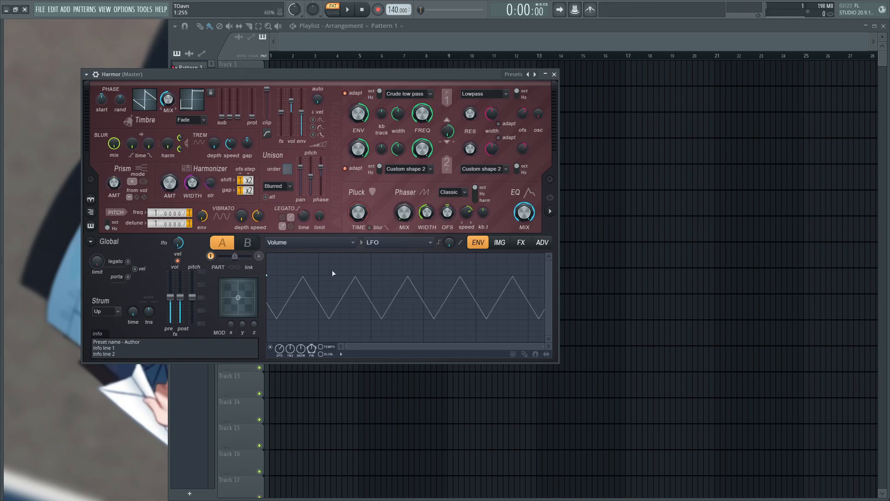
key("z")
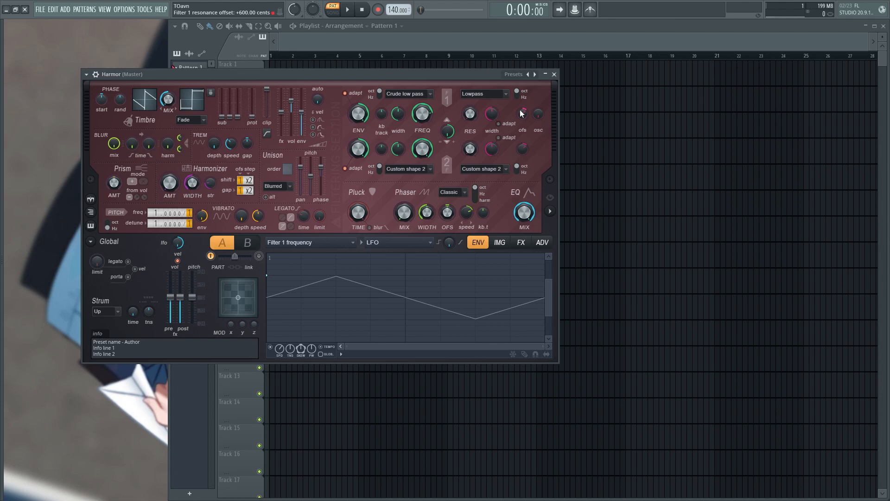
left_click_drag(485, 74, 623, 70)
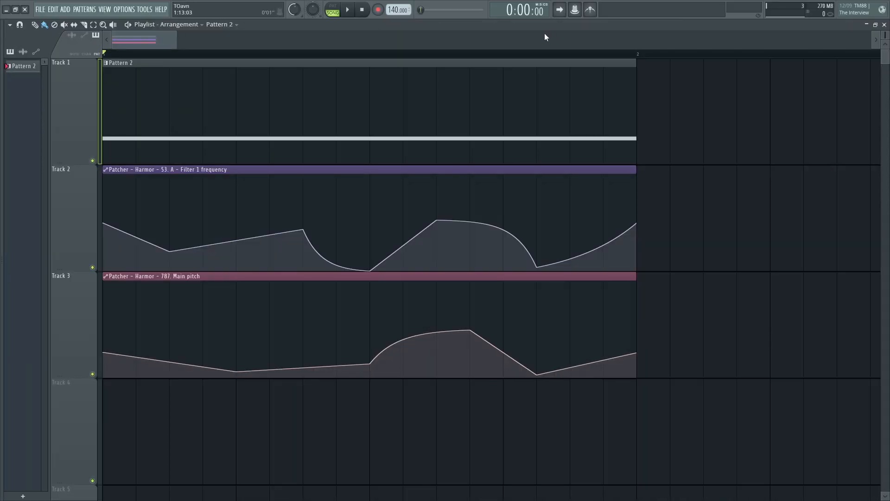
- Play the arrangement with the filter frequency and main pitch automation, from the start and from midway through bar 1
scroll(544, 36, "up", 3)
scroll(541, 37, "down", 1)
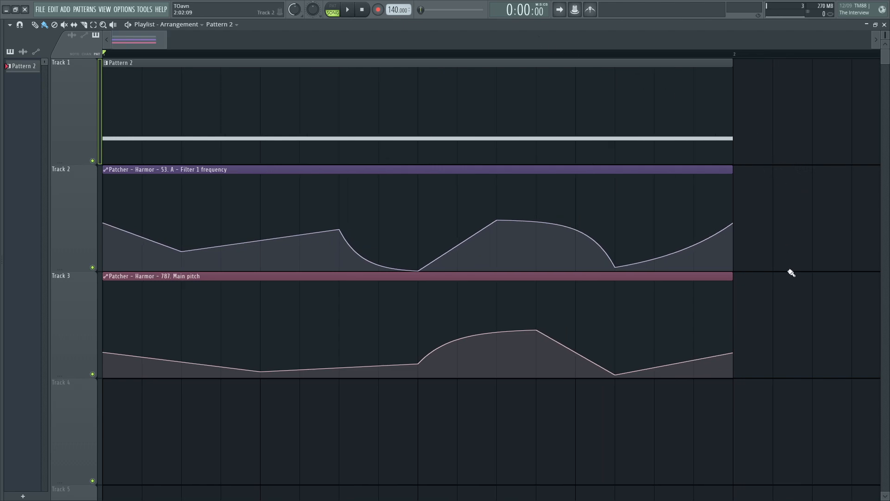
key("space")
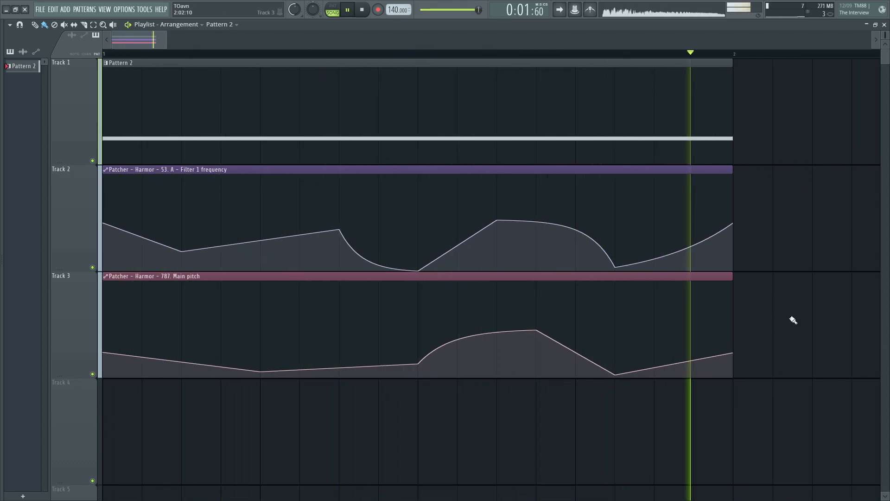
key("space")
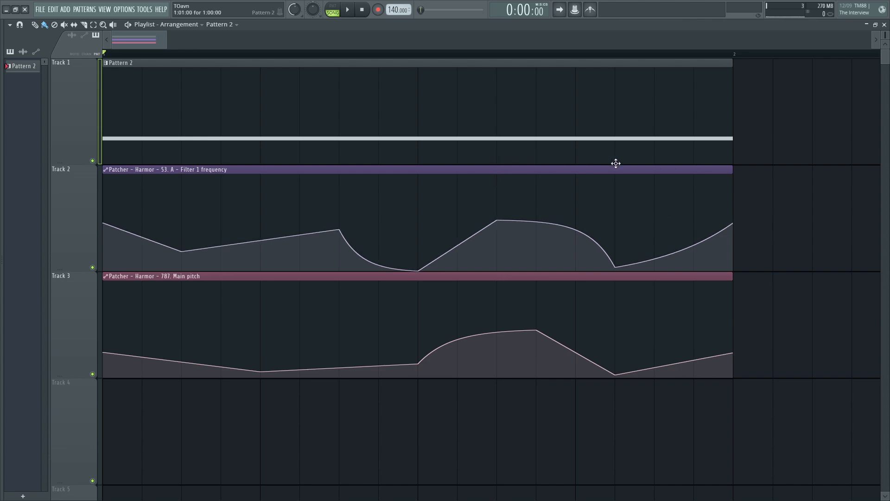
left_click(419, 56)
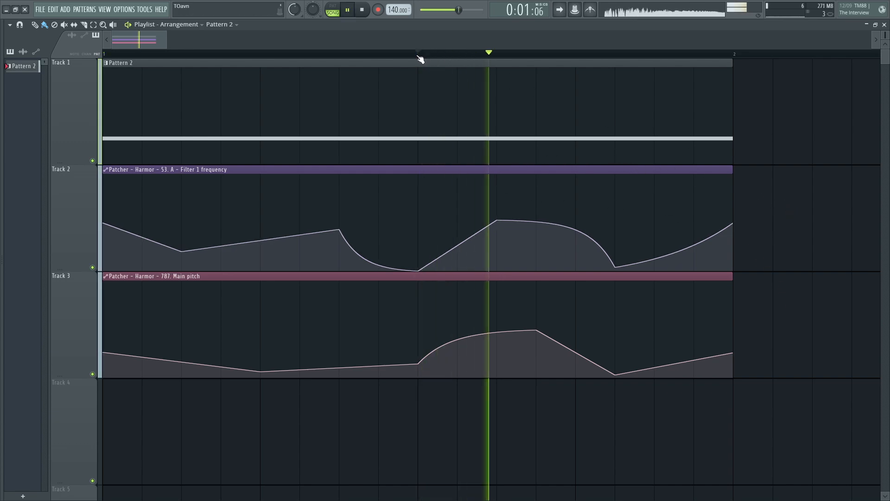
left_click(419, 56)
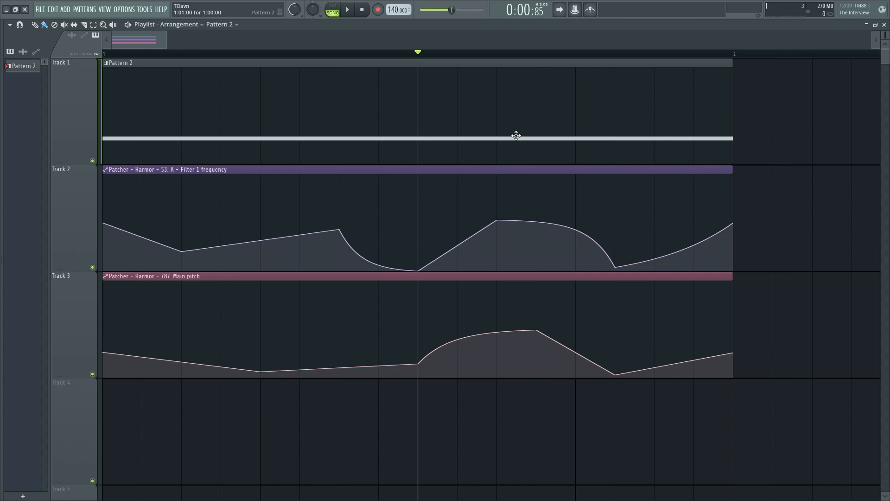
key("space")
key("space")
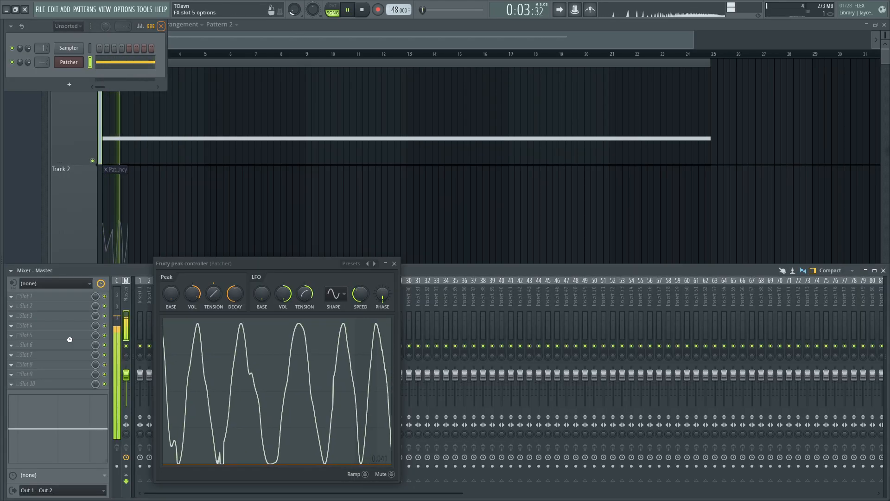
- Load Edison on the Master mixer track and move its window aside
key("F8")
type("edi")
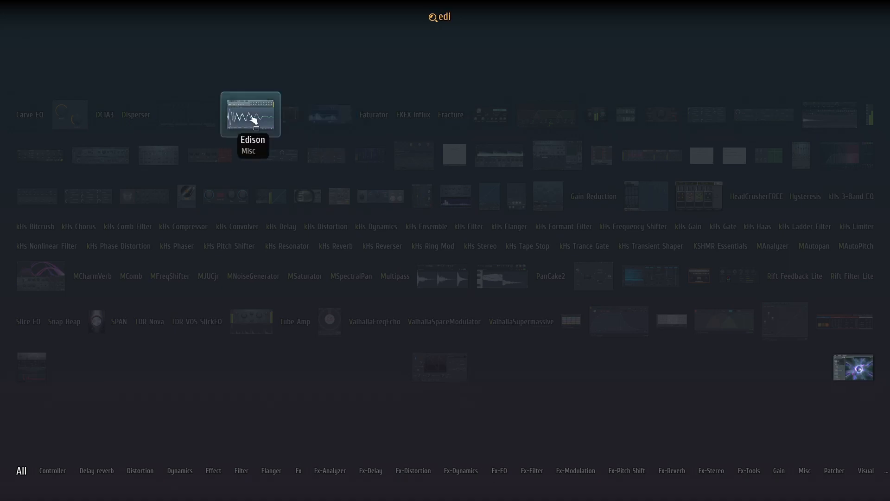
key("Return")
left_click(166, 157)
left_click_drag(202, 140, 502, 115)
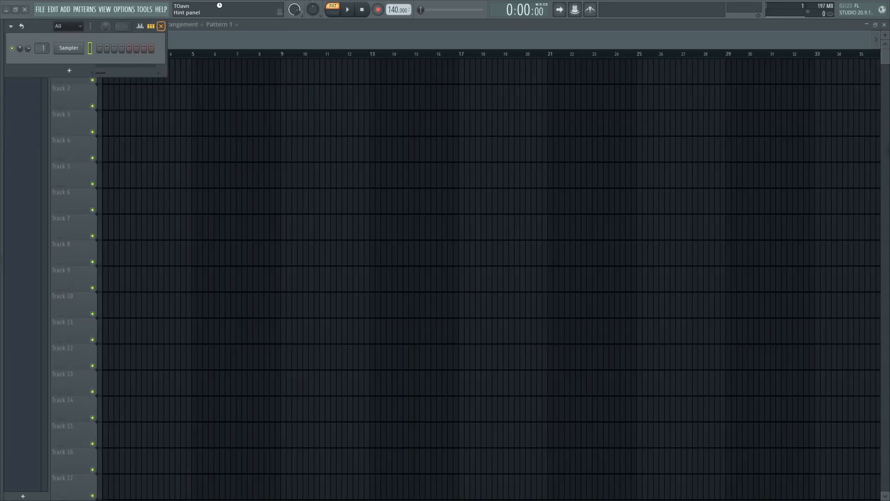
- Add Patcher as a new channel and place its window clear of the channel rack
key("F8")
type("pat")
left_click_drag(336, 271, 80, 62)
left_click_drag(126, 90, 230, 132)
- Add a Fruity Peak Controller to the Patcher map and load its Randomness preset
key("F8")
type("peak")
left_click_drag(548, 158, 241, 215)
left_click_drag(398, 201, 423, 170)
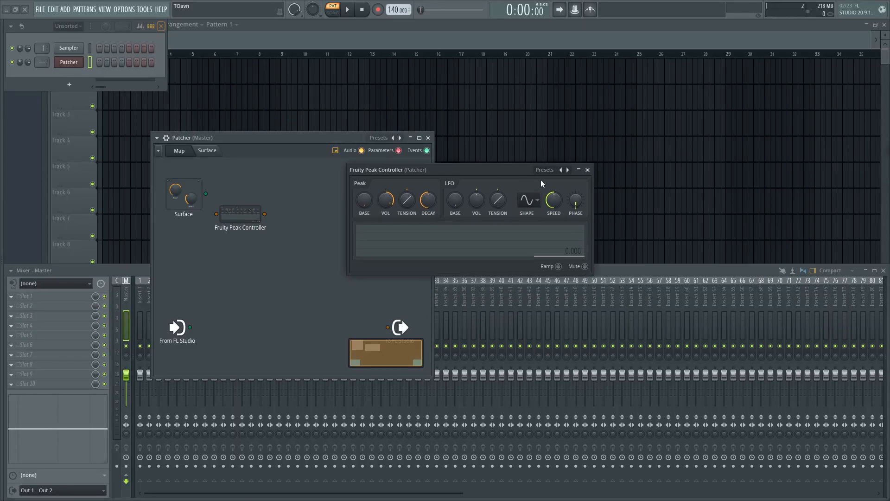
left_click(567, 170)
left_click(601, 223)
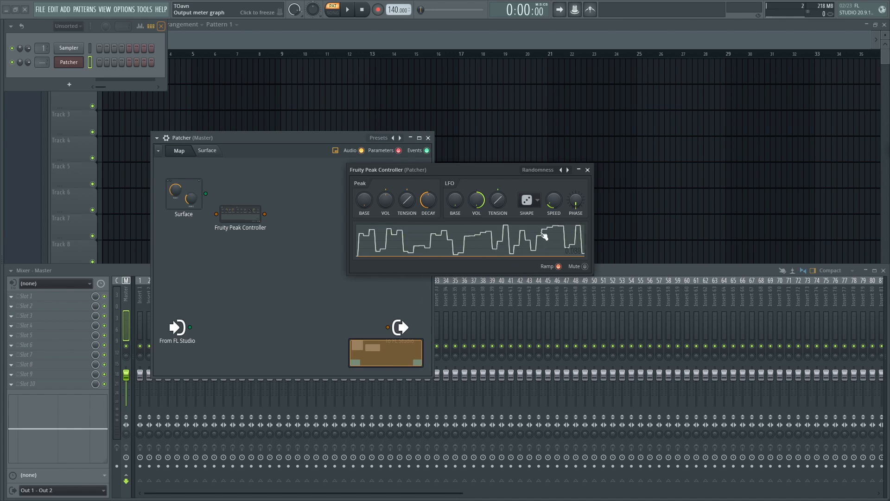
key("Escape")
- Add a Fruity X-Y-Z Controller to the Patcher map
key("F8")
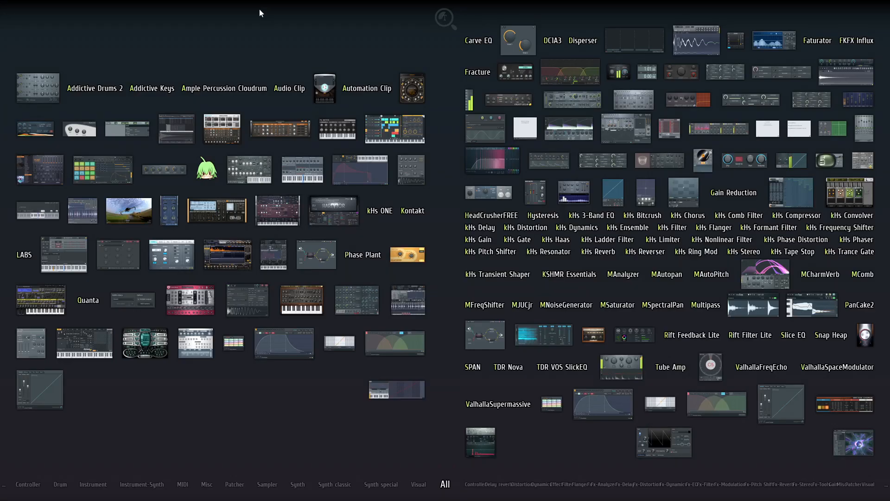
type("x-y")
left_click(679, 192)
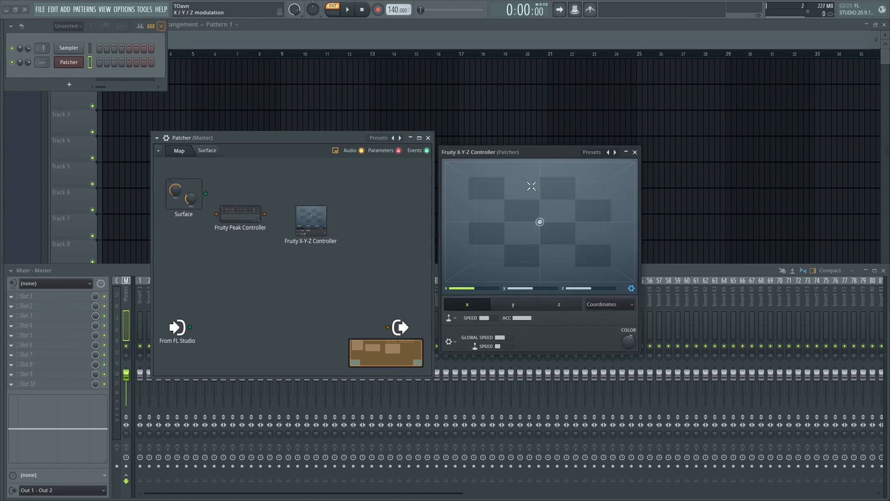
- Activate the X, Y and Z value inputs and the X, Y and Z controller outputs on the Fruity X-Y-Z Controller
right_click(318, 216)
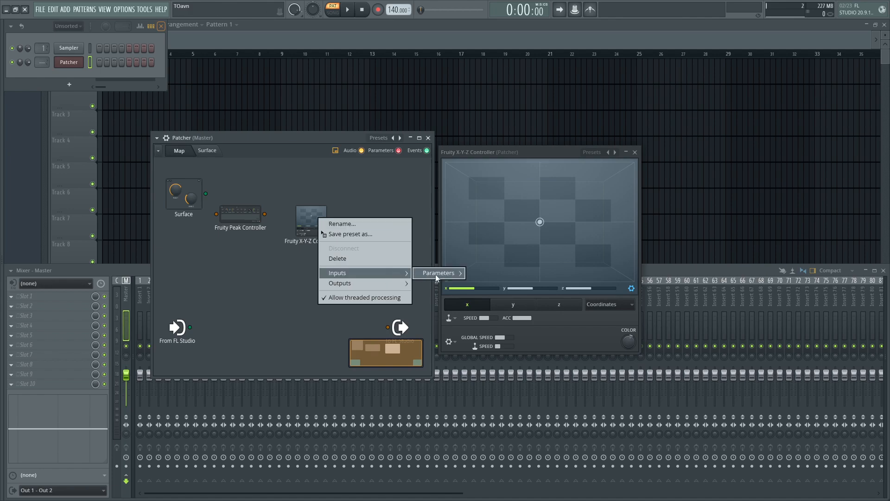
mouse_move(436, 274)
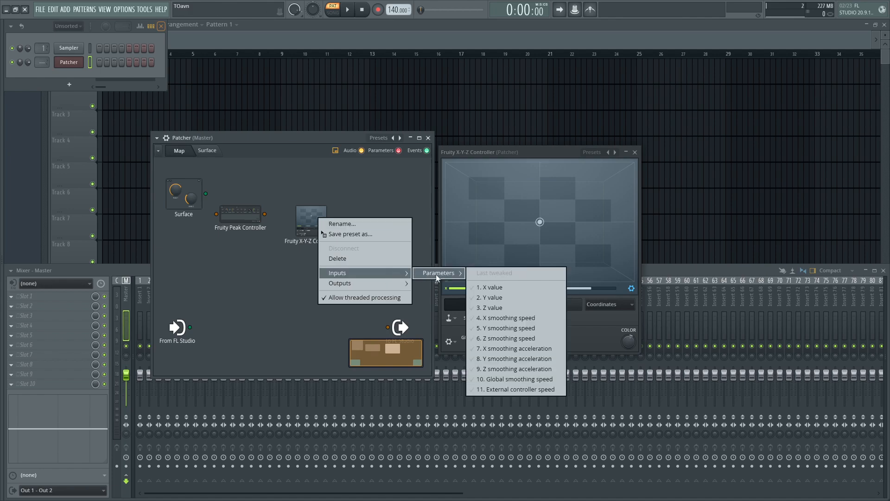
left_click(503, 286)
left_click(505, 298)
left_click(506, 307)
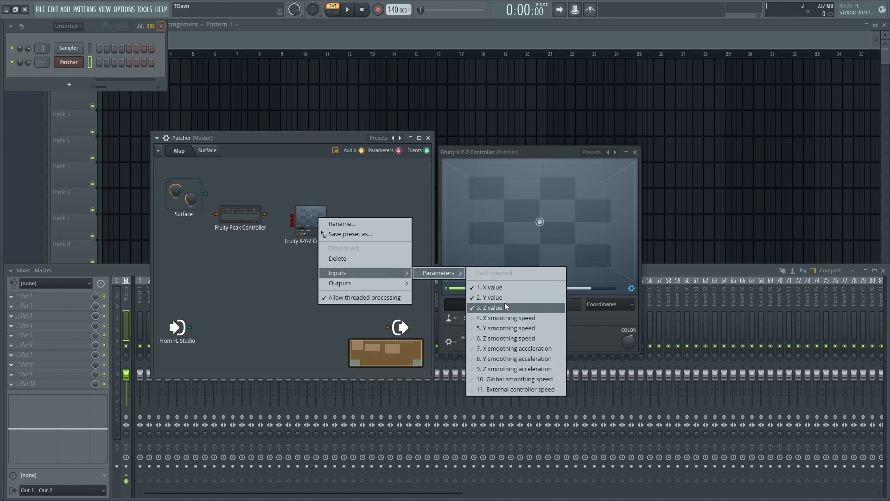
mouse_move(373, 283)
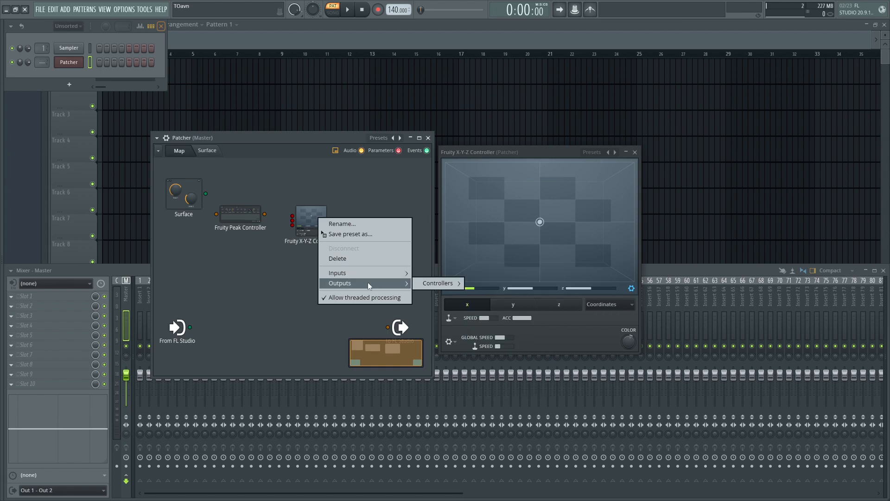
mouse_move(436, 283)
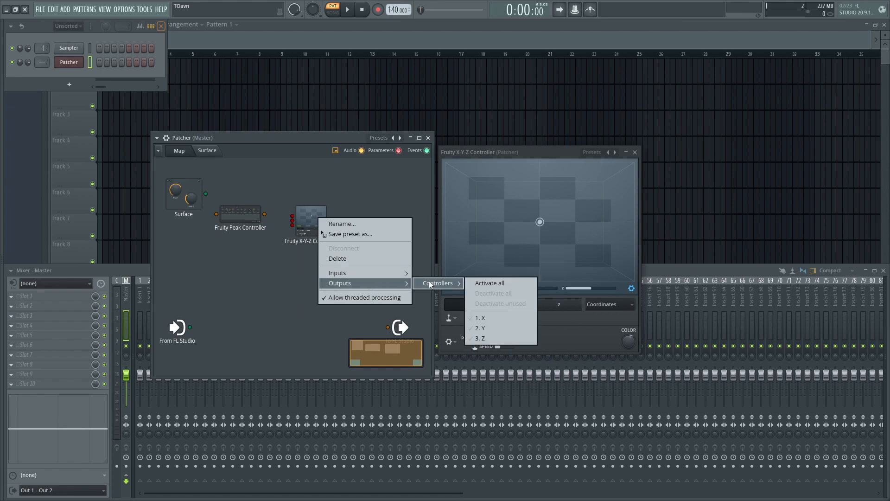
left_click(500, 328)
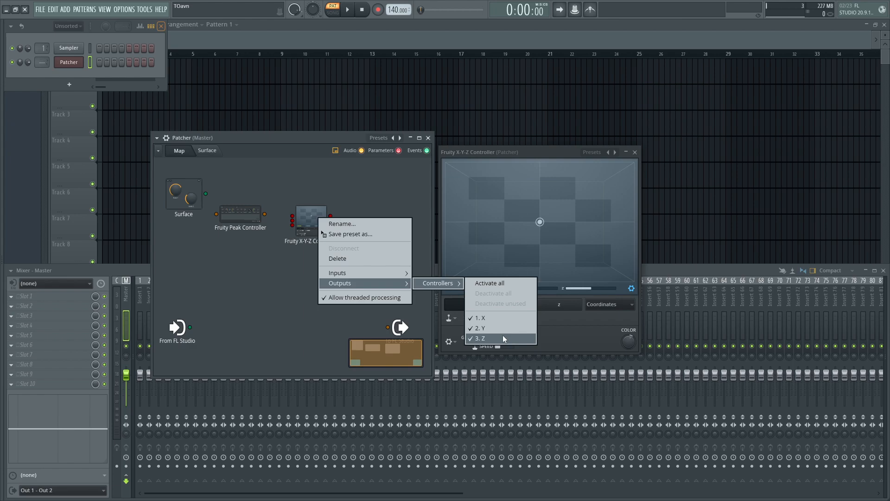
left_click_drag(317, 228, 314, 222)
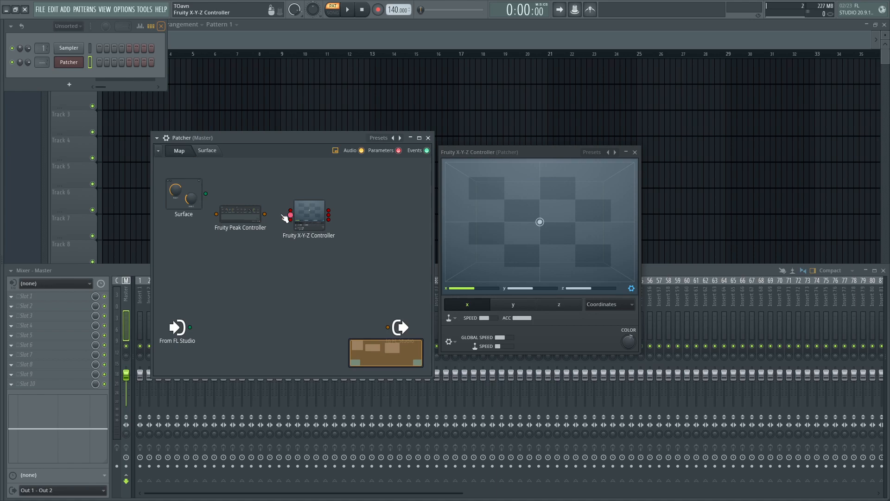
- Activate the Peak Controller's LFO output and connect it to the X-Y-Z Controller's X, Y and Z values
right_click(293, 220)
mouse_move(299, 277)
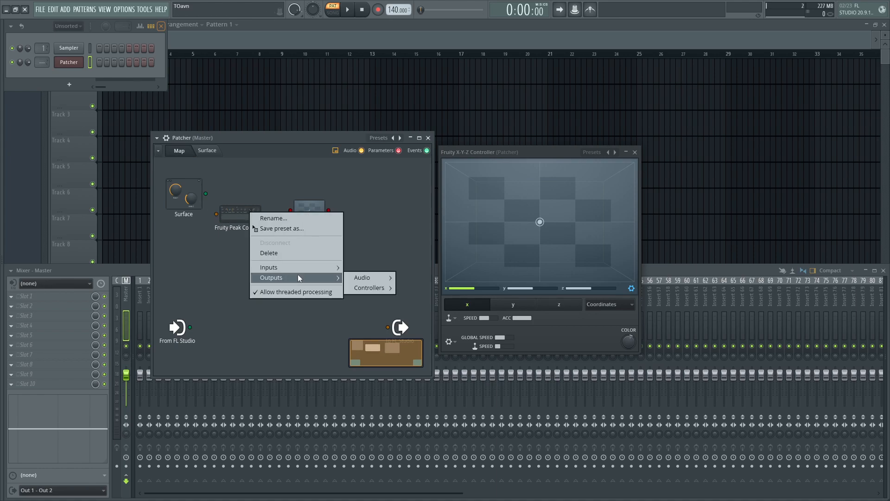
mouse_move(379, 289)
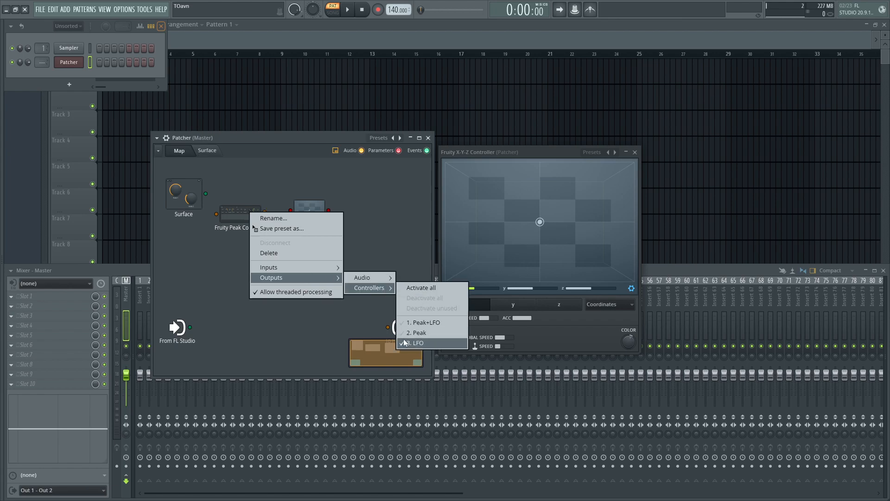
left_click(406, 343)
right_click(265, 217)
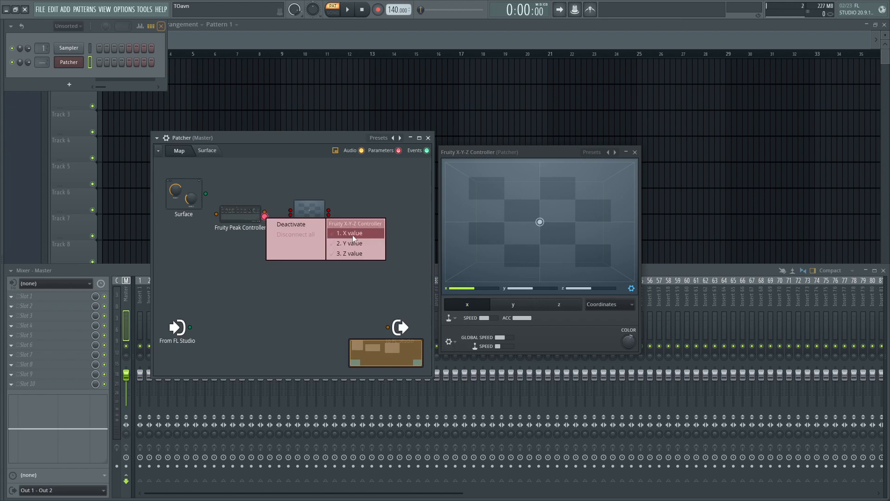
left_click(353, 235)
left_click(356, 243)
left_click(357, 253)
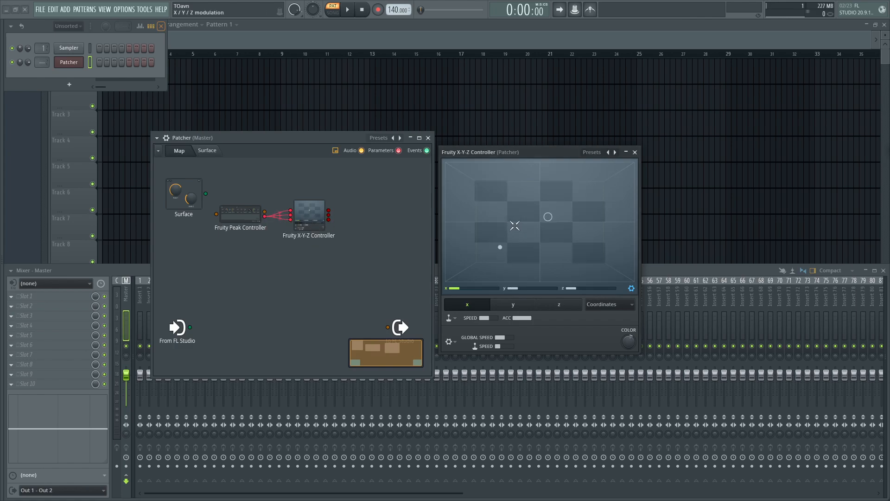
- Check the Peak Controller's random LFO graph, then view the motion in the X-Y-Z Controller
left_click_drag(315, 210, 317, 213)
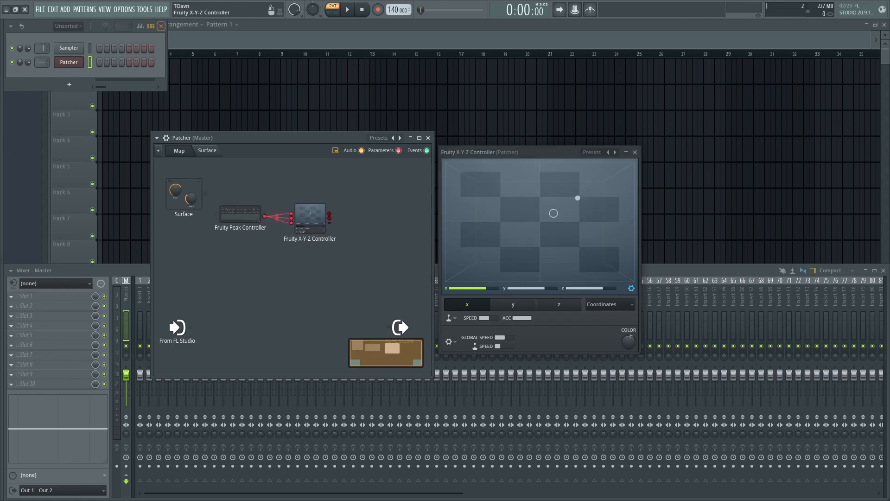
left_click(239, 213)
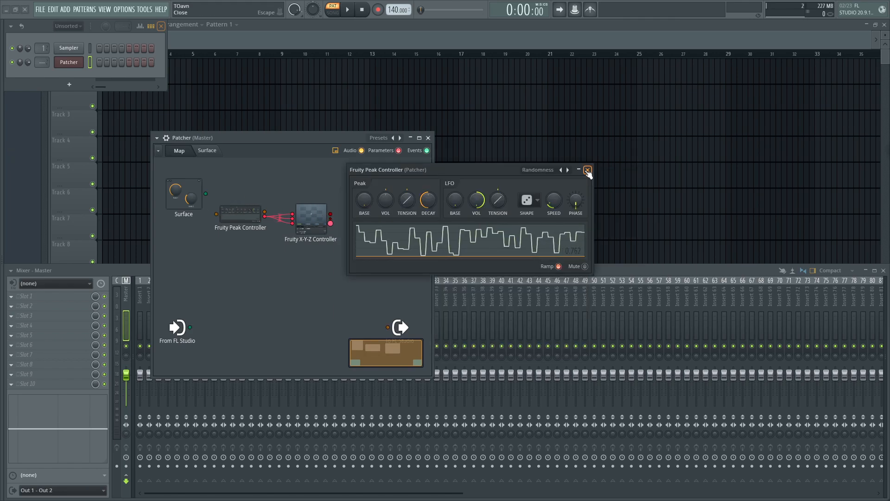
left_click(588, 171)
left_click(311, 219)
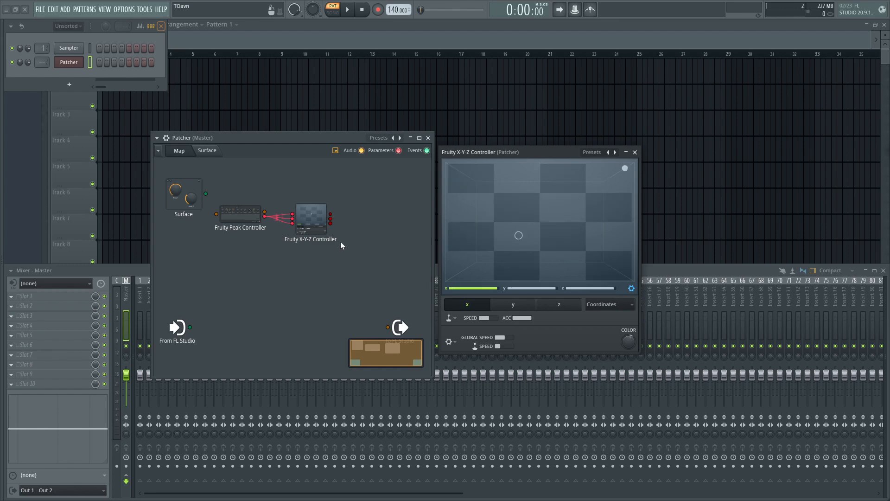
- Add a second Fruity Peak Controller to the Patcher map
key("F8")
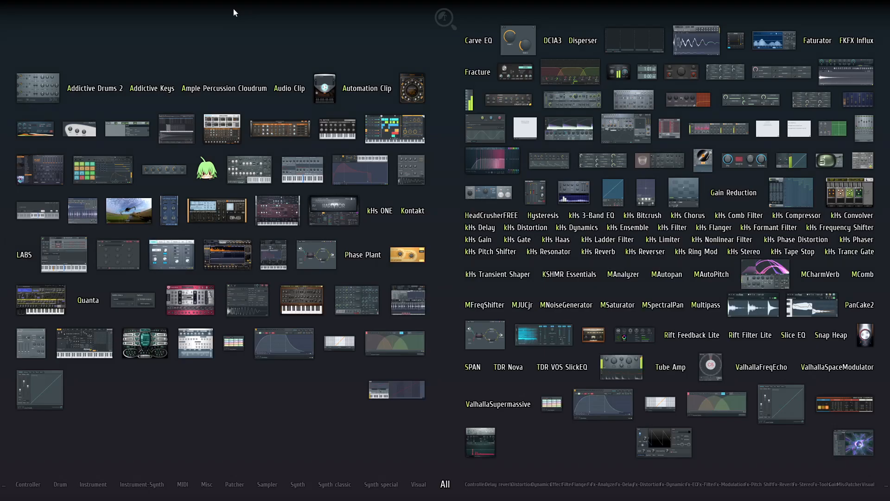
type("peak")
left_click(549, 164)
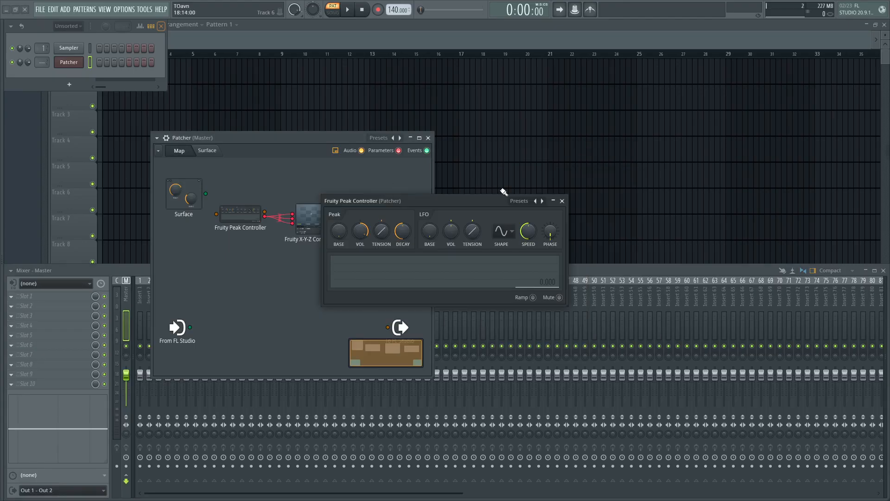
- Activate the second Peak Controller's LFO tension, shape and speed as inputs and connect the X, Y and Z outputs to them
right_click(472, 232)
right_click(503, 230)
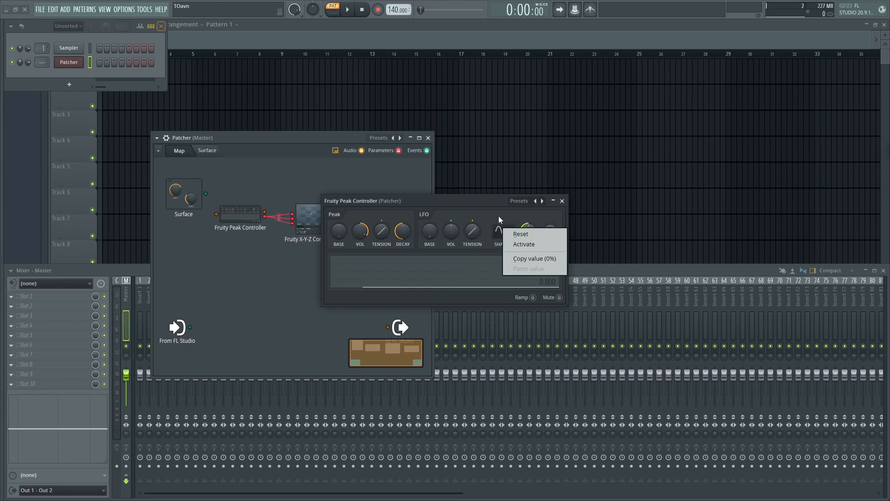
left_click(530, 242)
right_click(530, 229)
left_click(561, 254)
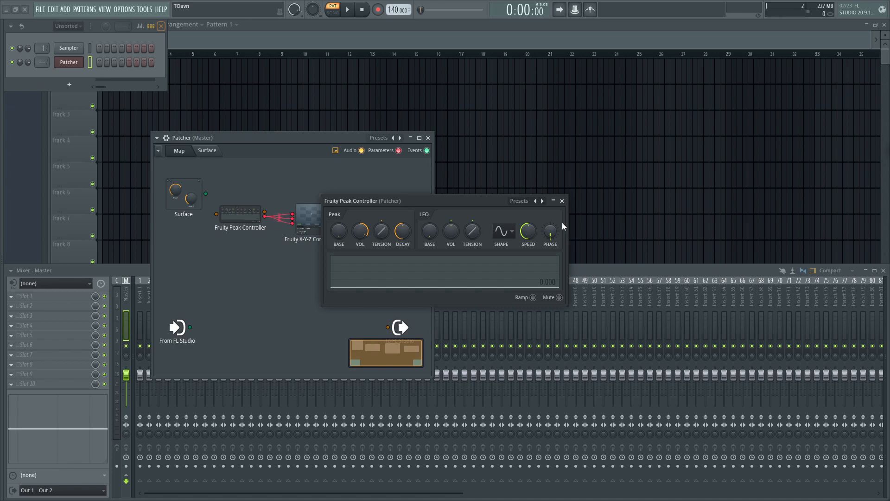
left_click(562, 201)
left_click_drag(355, 219, 330, 218)
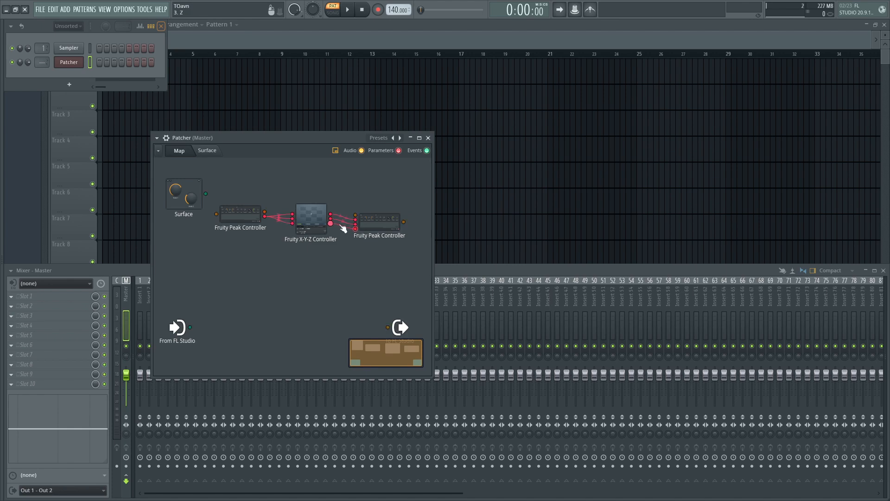
- Open the X-Y-Z Controller and view its Y and Z axis settings
double_click(312, 219)
left_click(514, 305)
left_click(555, 305)
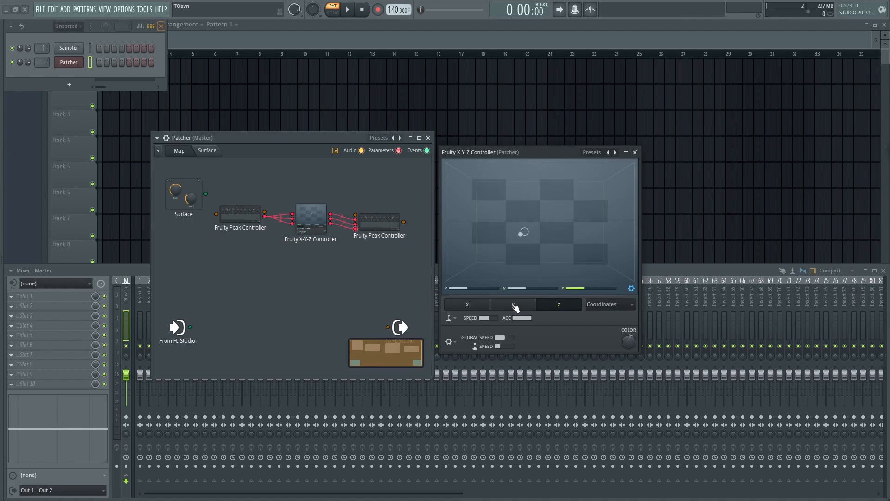
- View the X axis settings and the available mapping pages in the X-Y-Z Controller
left_click(468, 305)
left_click(610, 305)
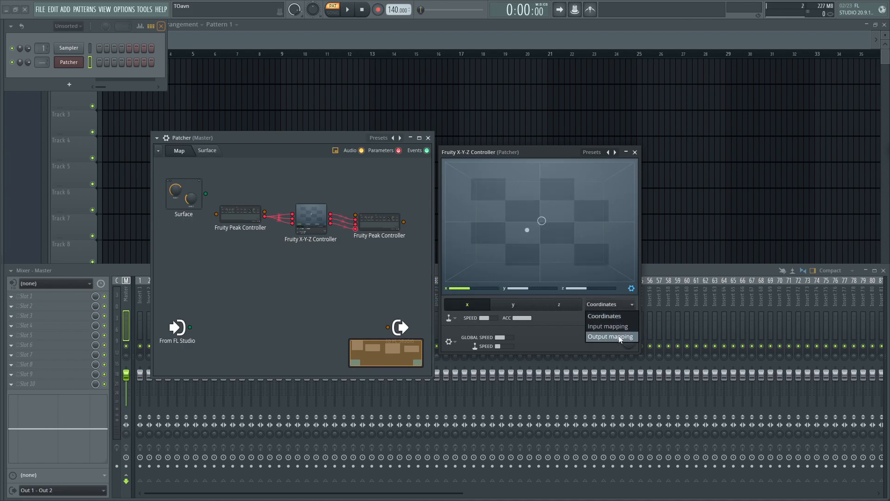
left_click(375, 279)
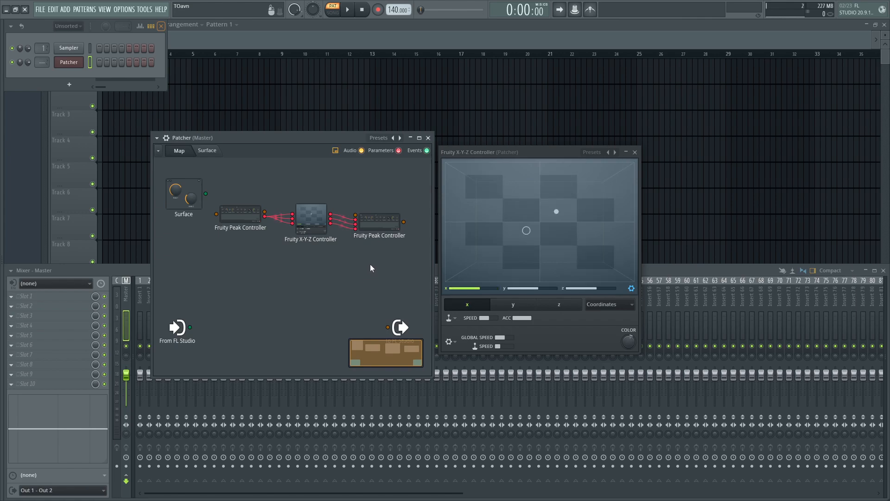
- Raise the second Peak Controller's LFO volume and make the first Peak Controller's random LFO run faster
double_click(377, 223)
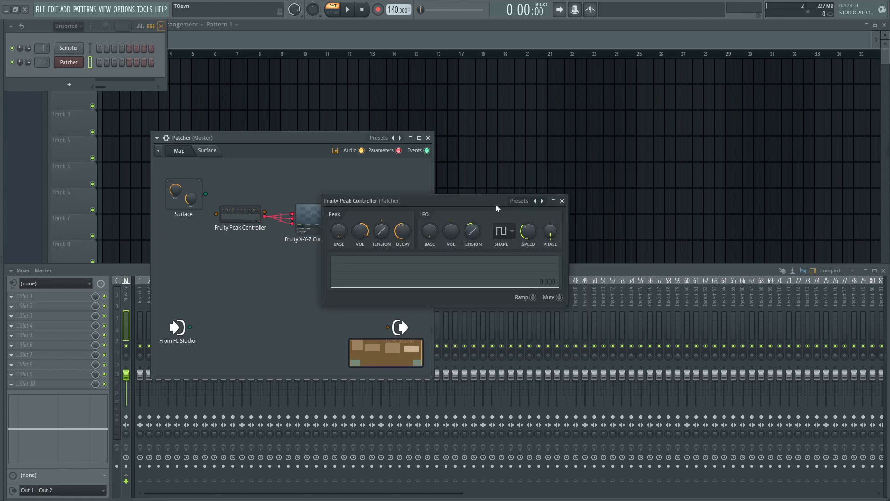
left_click_drag(453, 202, 543, 196)
left_click_drag(538, 230, 538, 223)
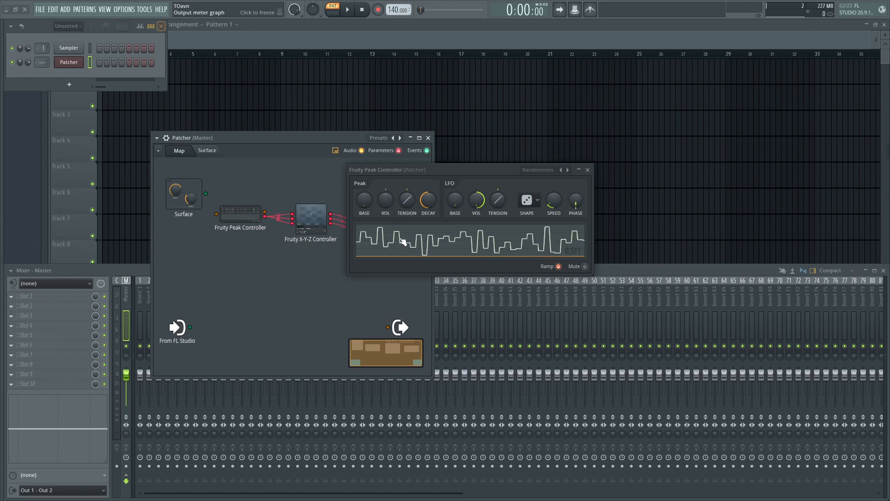
left_click_drag(557, 203, 557, 195)
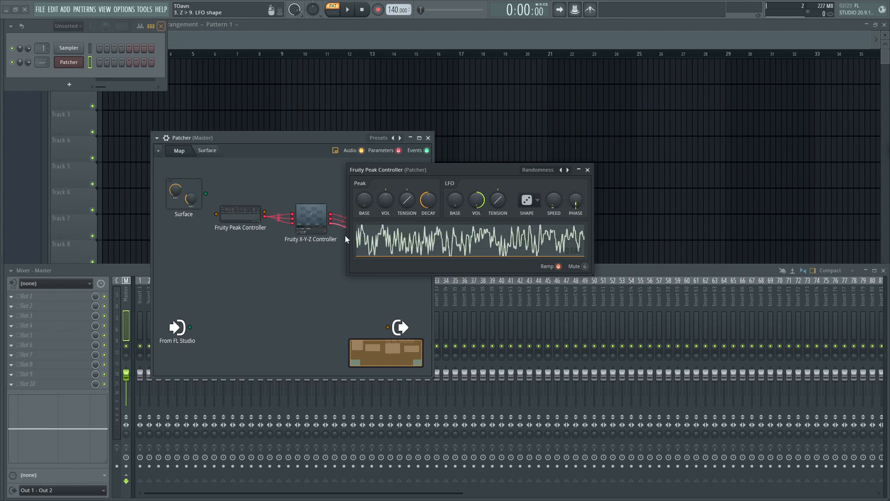
- Show the Y axis in the X-Y-Z Controller and arrange its window beside the second Peak Controller
left_click(320, 221)
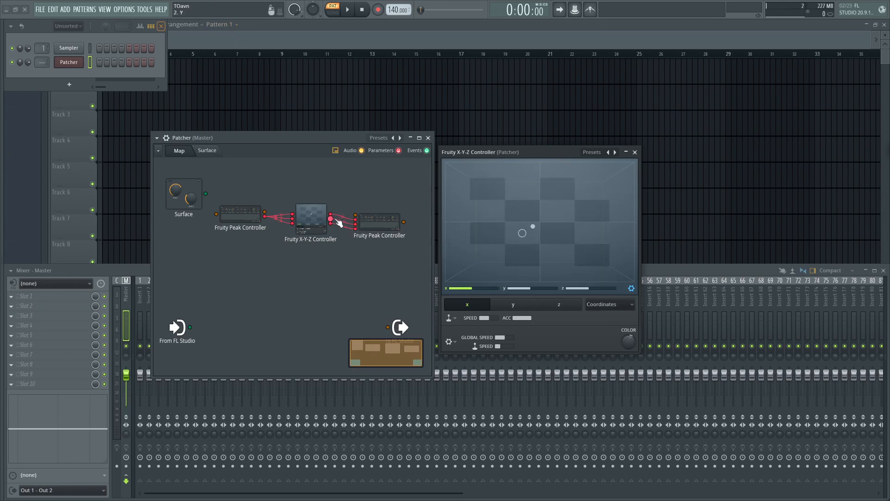
left_click(515, 306)
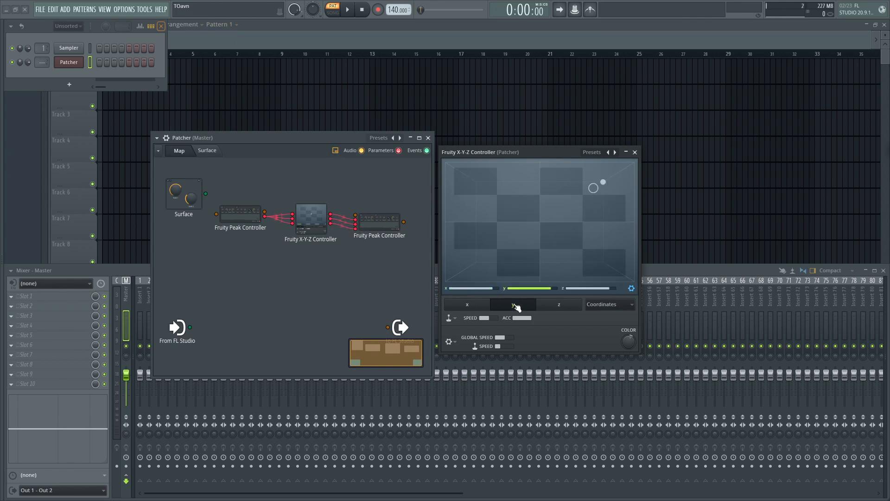
double_click(380, 218)
left_click_drag(505, 206, 233, 234)
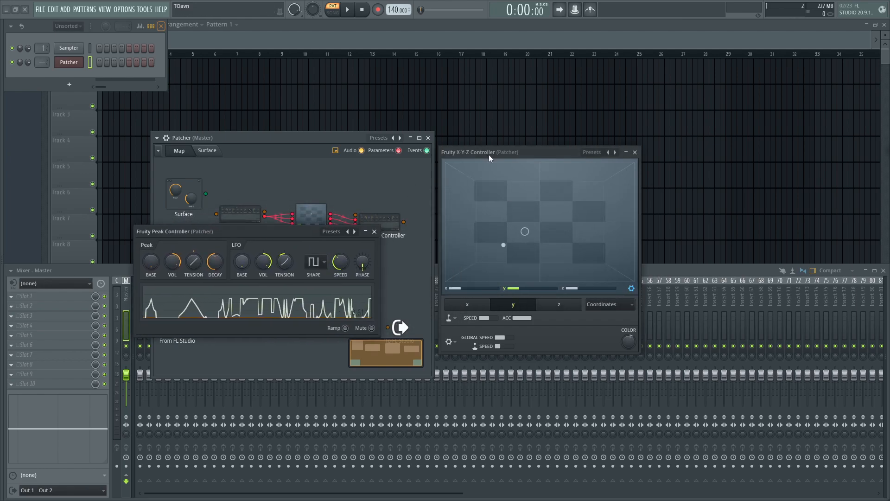
left_click_drag(487, 154, 514, 172)
left_click_drag(300, 231, 341, 234)
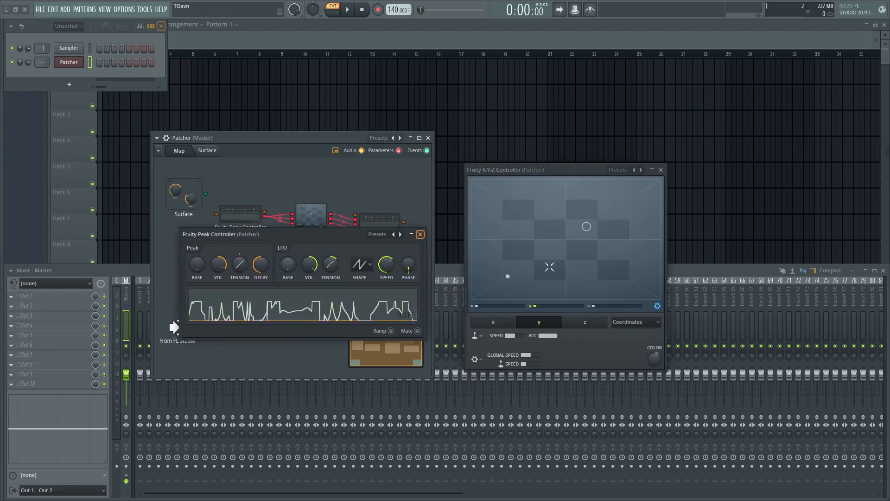
- Open the Y axis Input mapping and add a curve point that reaches the maximum level near the start
left_click(617, 321)
left_click(630, 319)
left_click(360, 264)
left_click(420, 235)
left_click_drag(566, 239, 492, 163)
left_click(378, 229)
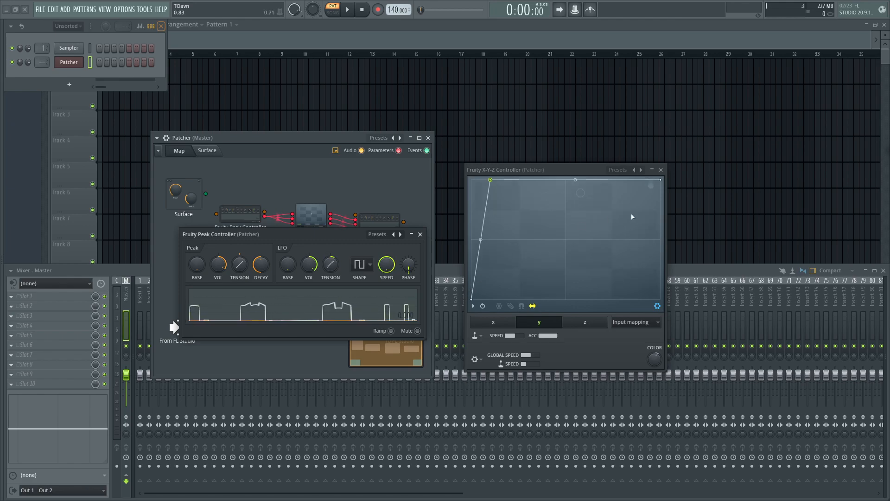
- Try bending the Y axis Output mapping curve upward, and undo the bend
left_click_drag(506, 170, 487, 168)
left_click(622, 320)
left_click(624, 330)
left_click(621, 325)
left_click(622, 324)
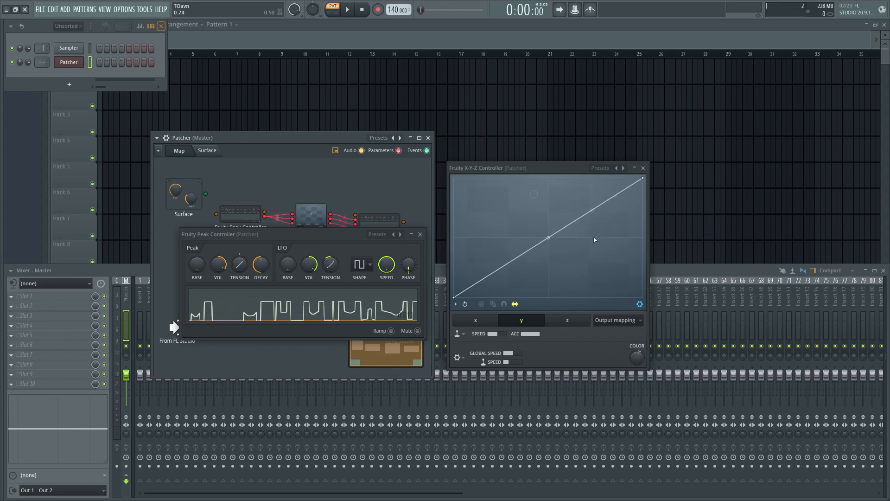
left_click_drag(548, 238, 548, 194)
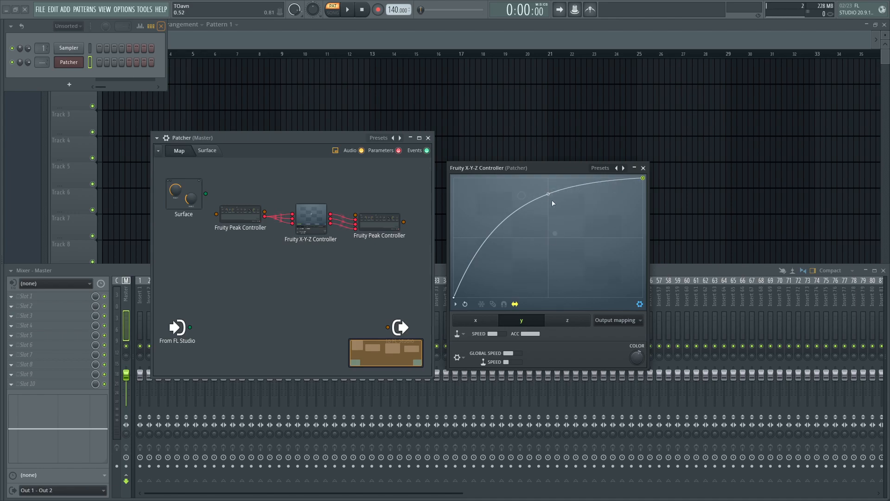
key("ctrl+z")
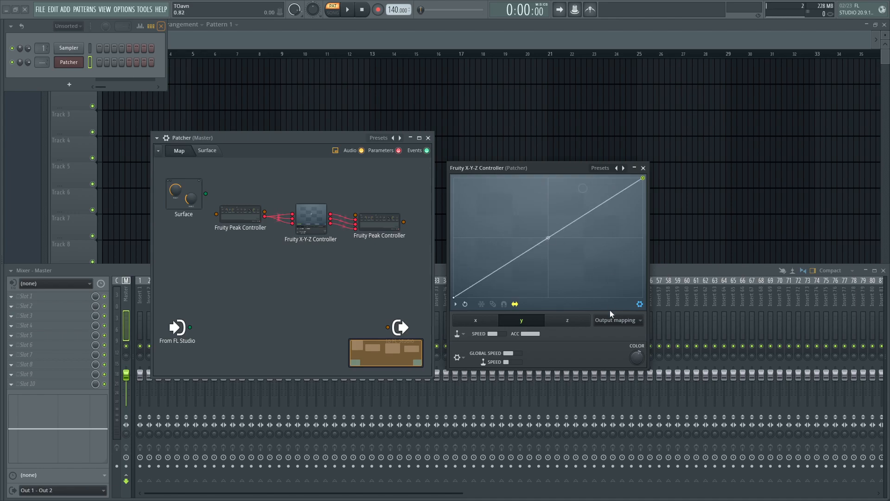
- Return to the Y axis Input mapping and lower the added curve point to roughly two thirds of full height
left_click(617, 320)
left_click(618, 342)
left_click_drag(472, 178, 473, 216)
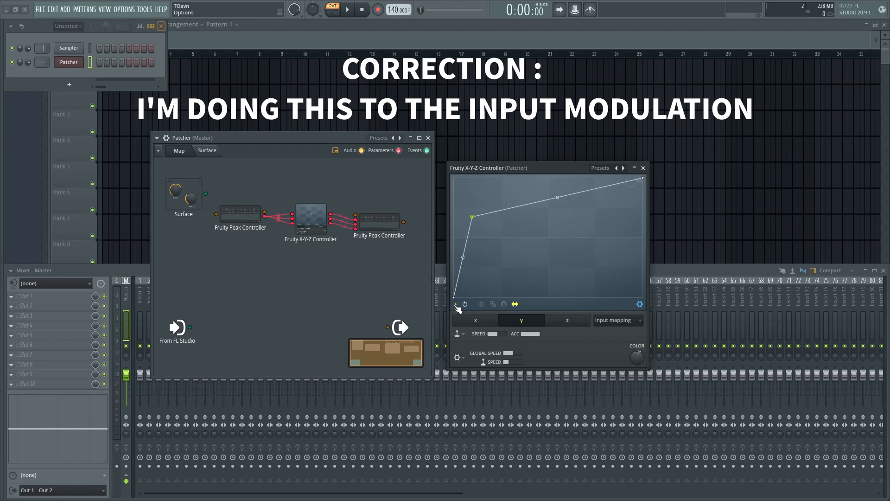
- Try the Level scaling tension on the Y axis Input mapping curve, including a 20% setting, and leave without applying it
left_click(457, 304)
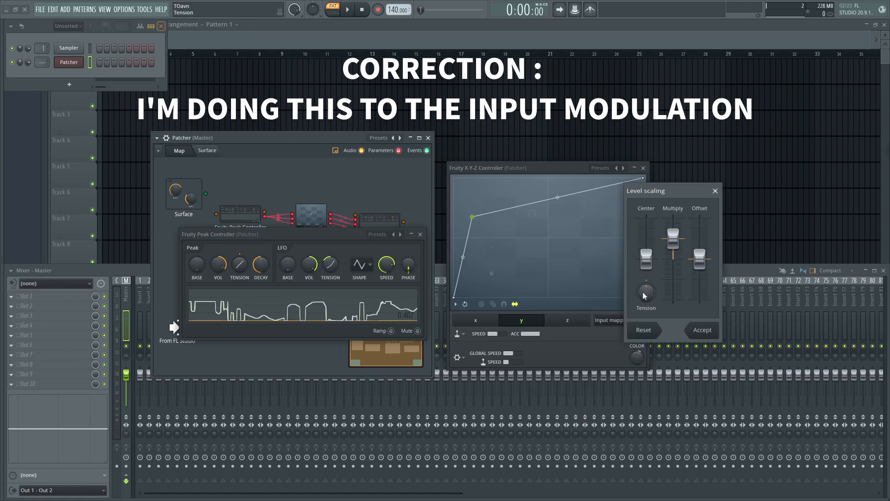
left_click_drag(646, 294, 646, 287)
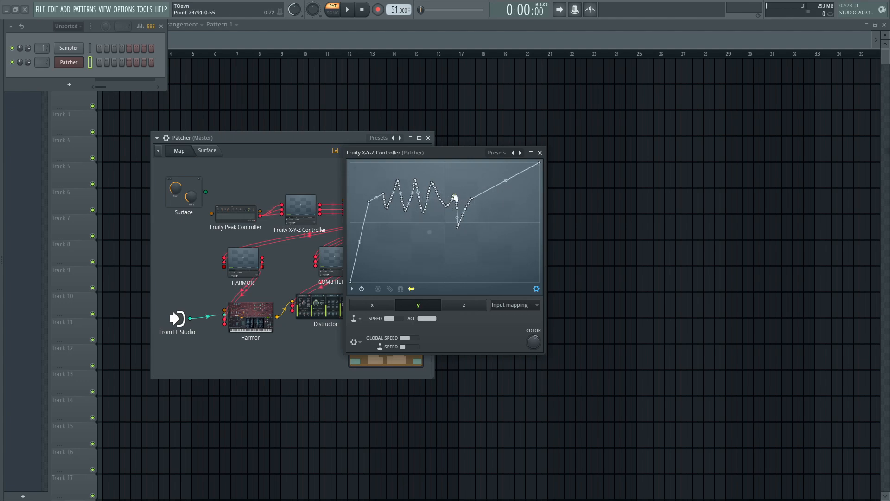
left_click(352, 288)
key("alt+x")
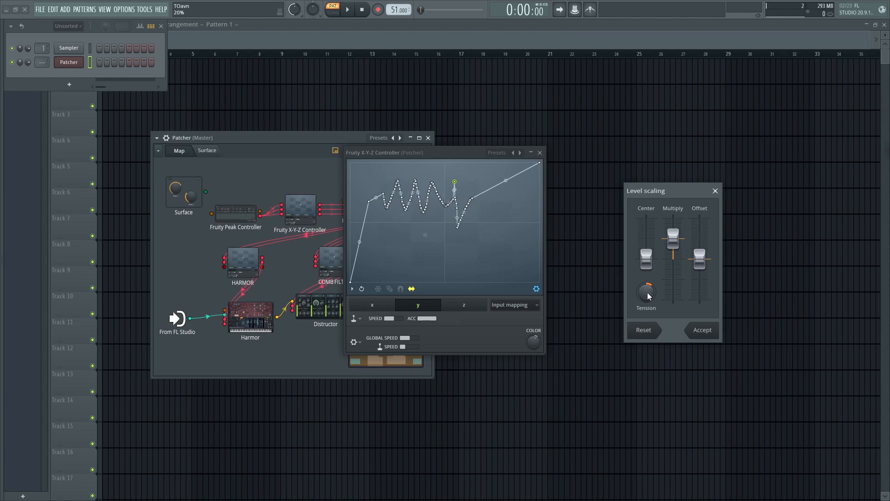
key("Escape")
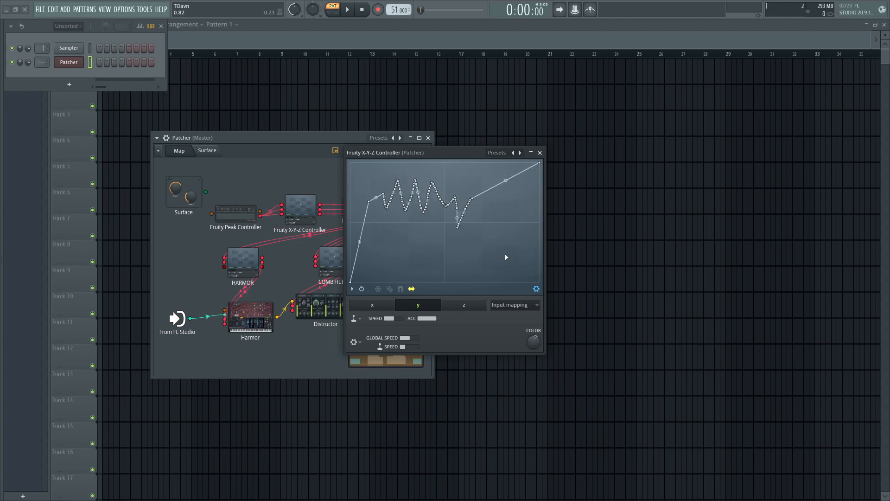
left_click(353, 289)
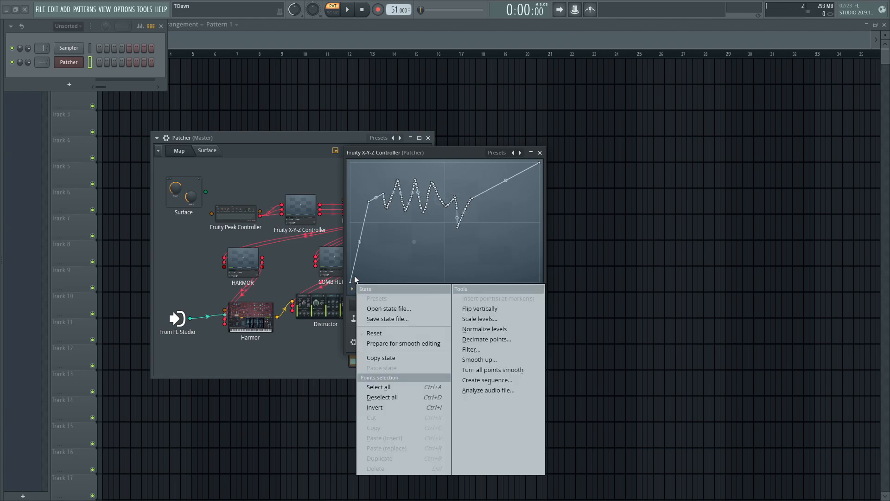
key("alt+x")
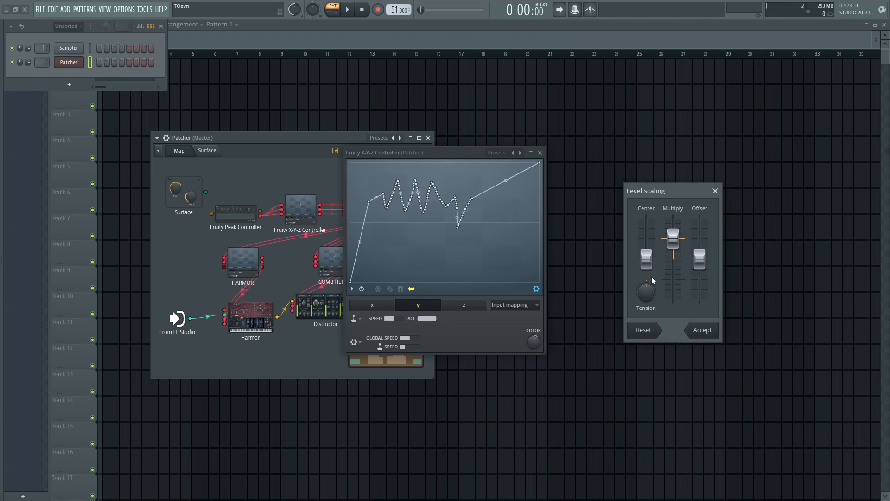
left_click(716, 191)
- Lower the start point of the Y axis Output mapping curve to the minimum and try bending the line upward
left_click(514, 304)
left_click(516, 337)
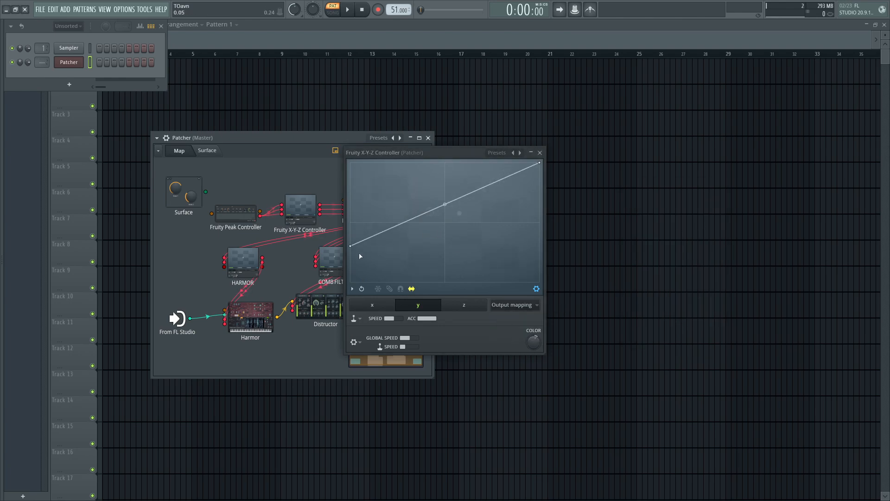
left_click_drag(350, 246, 355, 285)
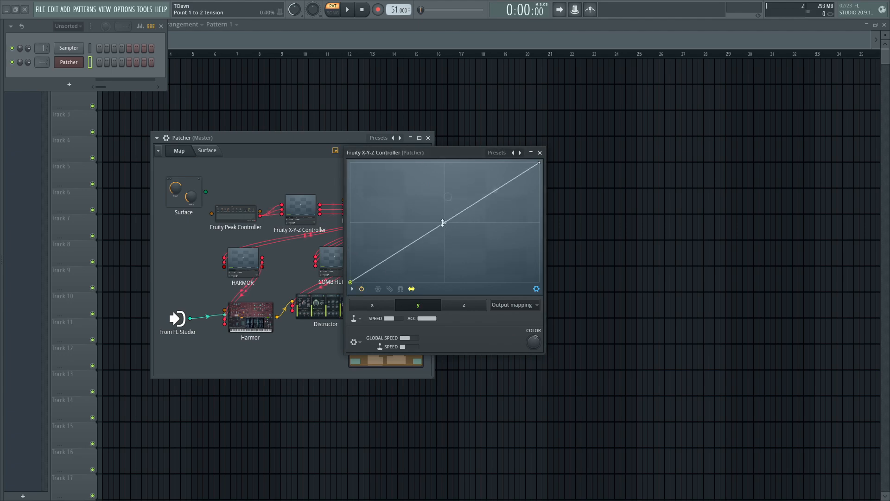
left_click_drag(444, 223, 444, 187)
right_click(445, 170)
left_click(354, 289)
left_click(358, 299)
- Return to the Y axis Input mapping and set the Level scaling tension to -78%
left_click(418, 304)
scroll(503, 305, "up", 1)
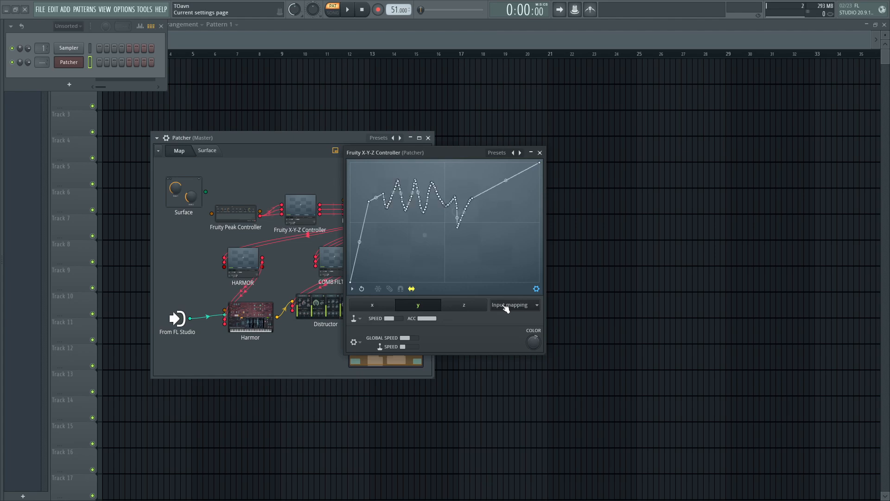
left_click(353, 288)
left_click(481, 319)
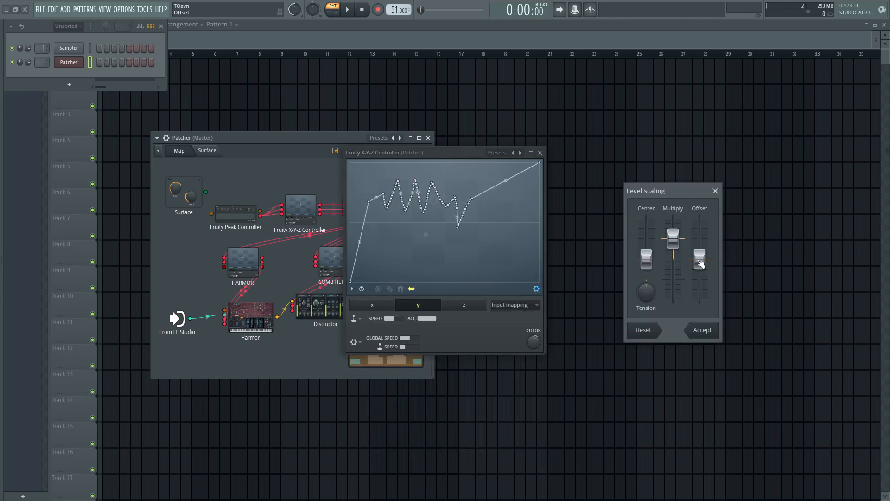
left_click_drag(647, 294, 647, 328)
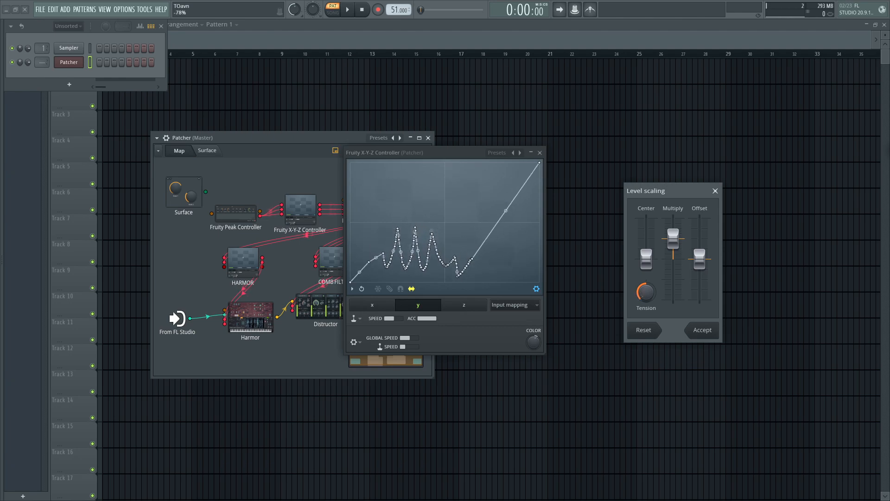
- Bend the Y axis Output mapping curve downward with its tension point
left_click(514, 304)
left_click(522, 338)
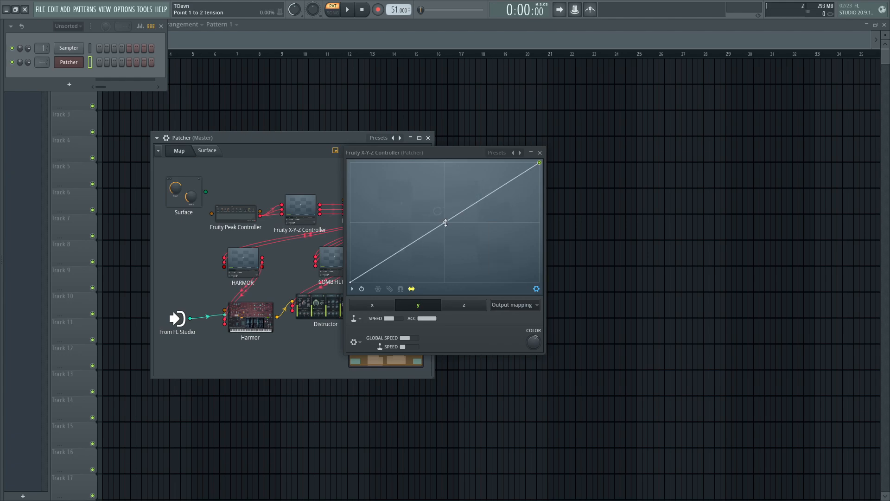
left_click_drag(445, 223, 446, 272)
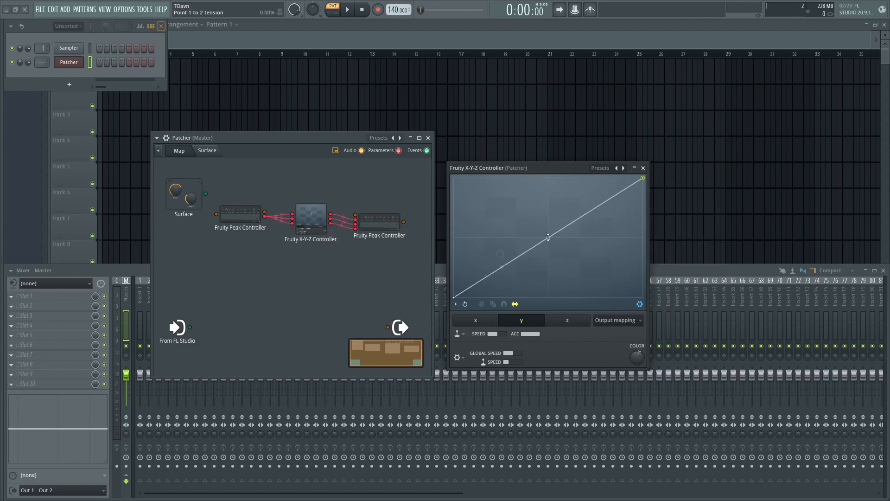
- Try bending the Y axis Output mapping curve upward and raising its start point to about 0.31, restoring the straight line
left_click_drag(548, 238, 548, 186)
right_click(549, 187)
left_click_drag(457, 297, 456, 261)
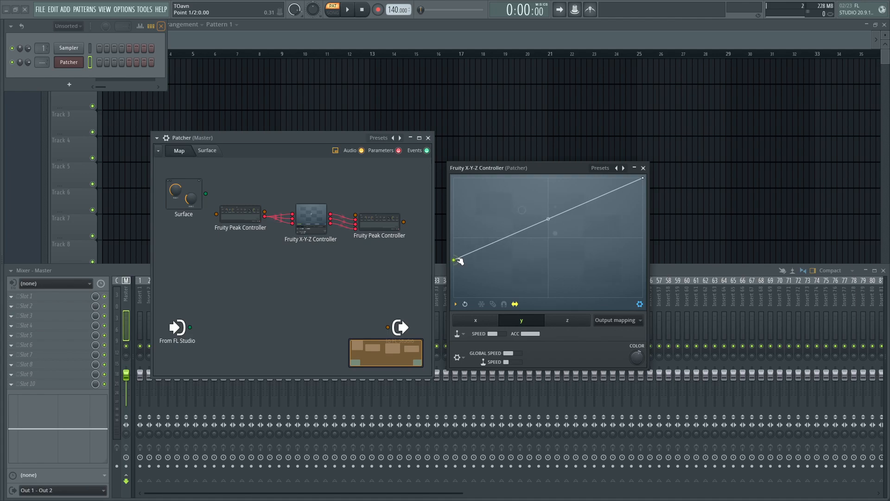
left_click_drag(457, 259, 464, 301)
- Try raising the Level scaling offset of the Y axis Input mapping curve
scroll(603, 321, "up", 1)
left_click(456, 305)
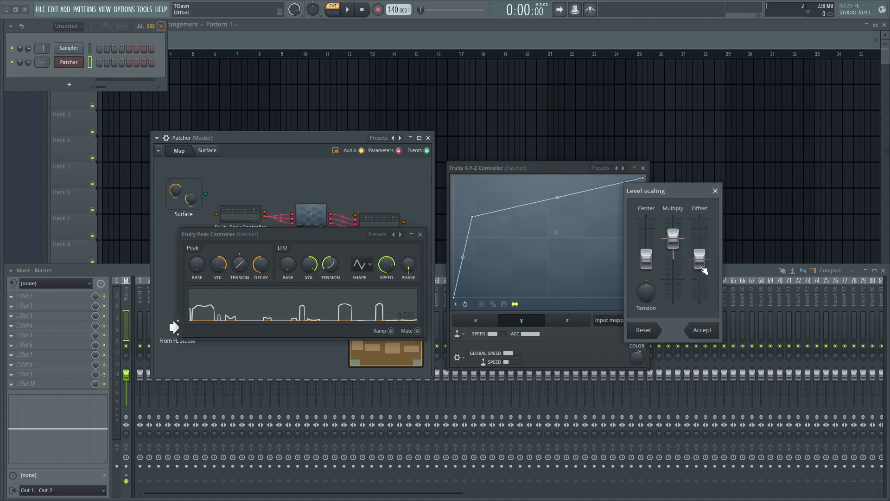
left_click_drag(699, 263, 699, 246)
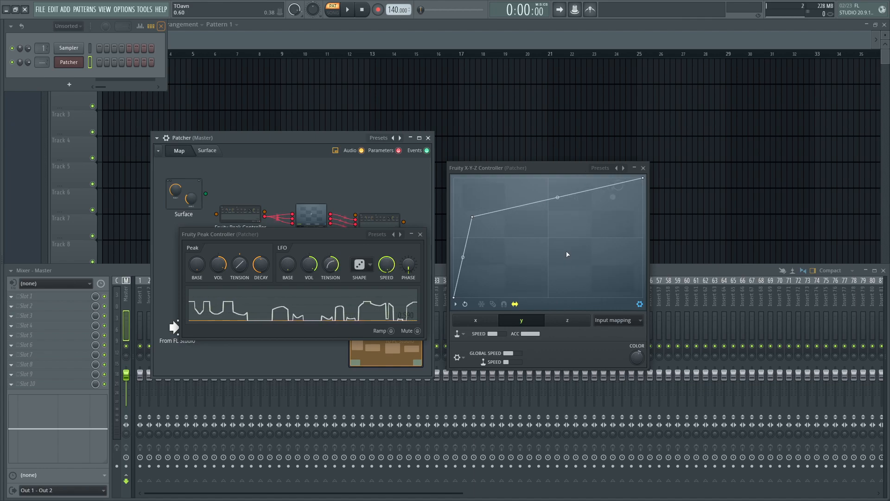
- Enable step editing and draw freehand points across the middle of the Y axis Input mapping curve
left_click(495, 304)
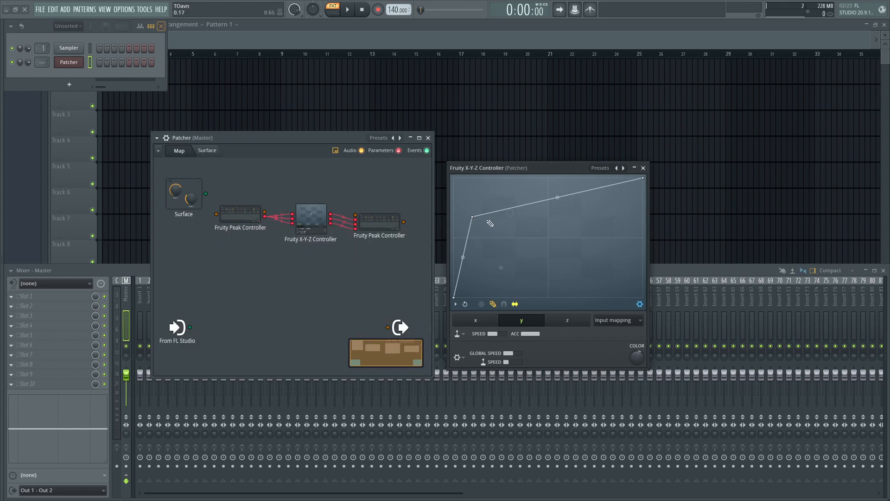
left_click_drag(493, 210, 579, 217)
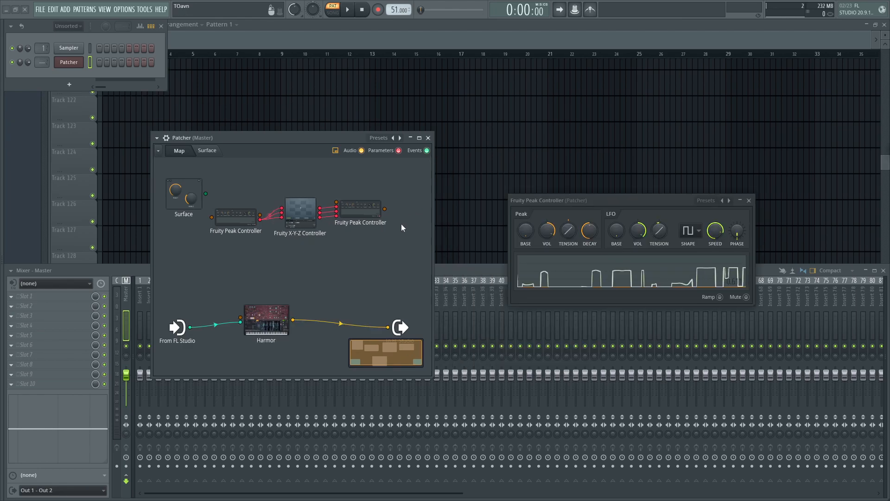
mouse_move(368, 212)
left_mouse_down()
mouse_move(363, 221)
mouse_move(362, 207)
left_mouse_up()
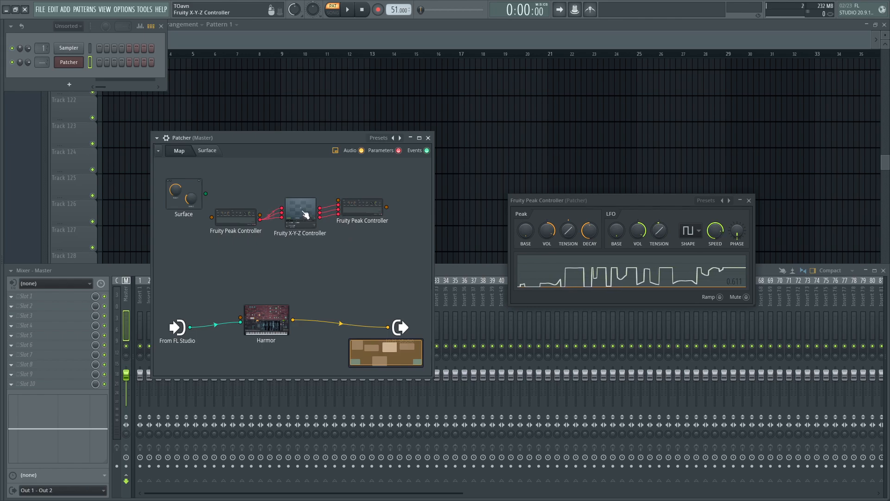
mouse_move(364, 209)
left_mouse_down()
mouse_move(362, 187)
mouse_move(369, 199)
left_mouse_up()
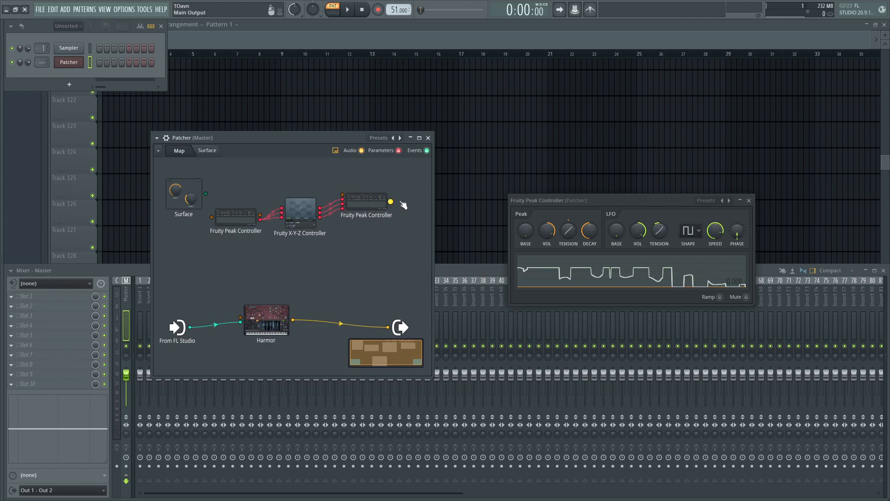
- Open Harmor and set the Filter 1 shape to Crude high pass
double_click(268, 320)
left_click(534, 128)
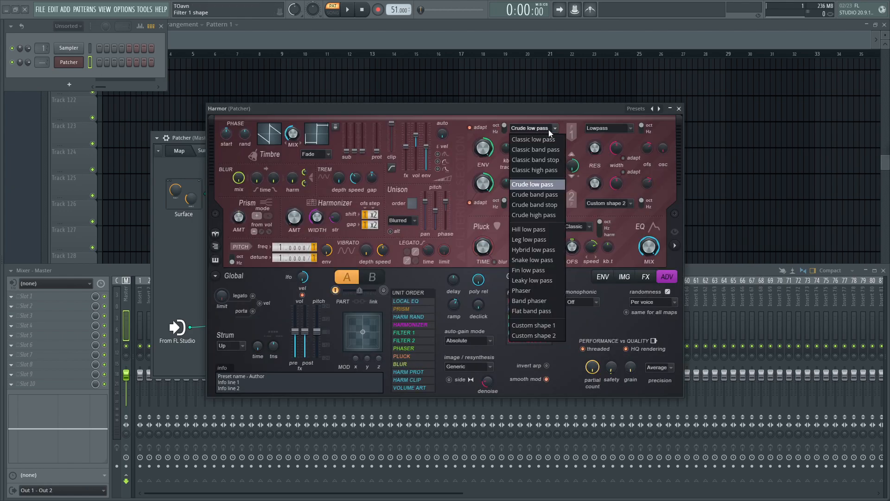
left_click(562, 196)
- Expose Harmor's Filter 1 frequency and pre-FX main volume as parameter inputs in the Patcher map
right_click(546, 149)
left_click(569, 198)
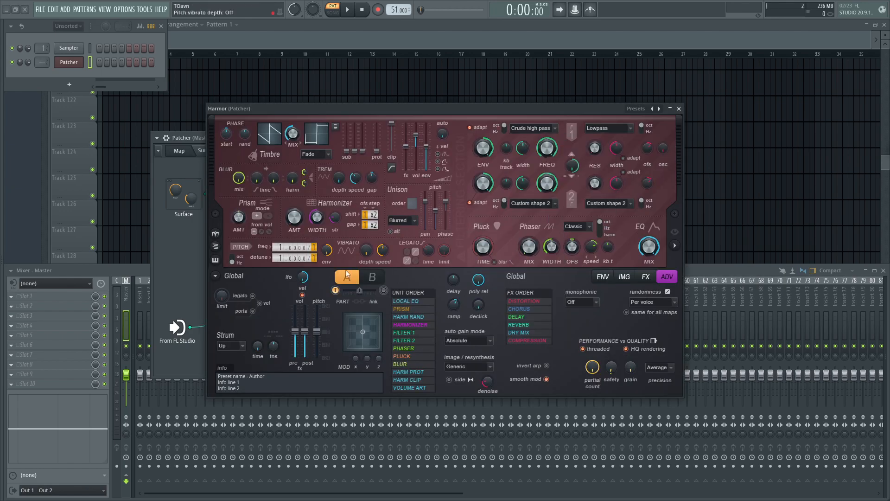
right_click(305, 328)
left_click(325, 343)
key("Escape")
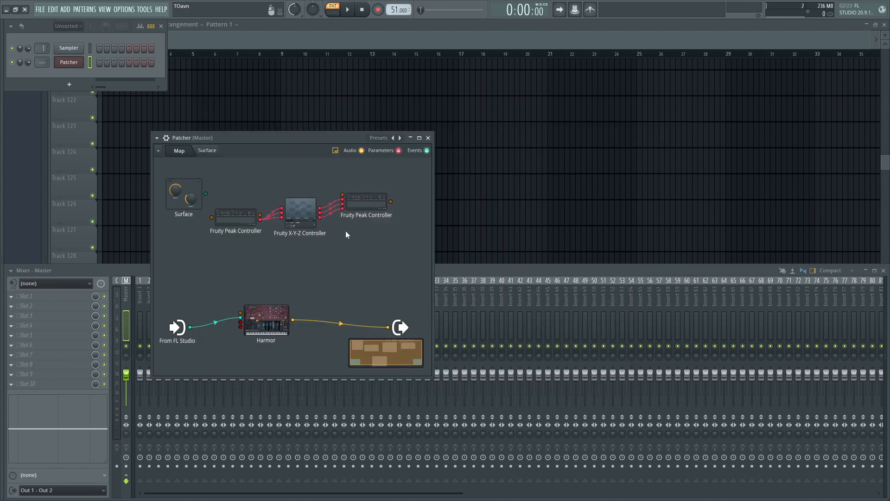
- Enable the second Fruity Peak Controller's LFO controller output and connect it to both of Harmor's parameter inputs
right_click(372, 200)
mouse_move(435, 262)
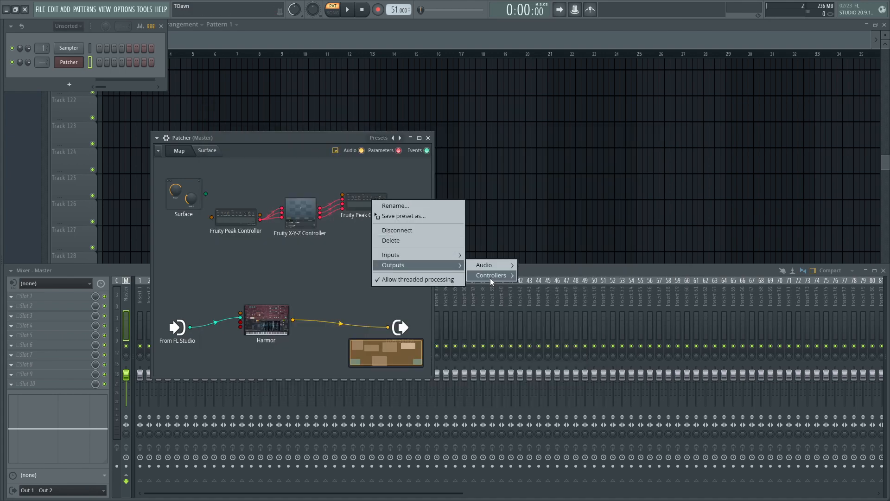
mouse_move(490, 278)
left_click(552, 327)
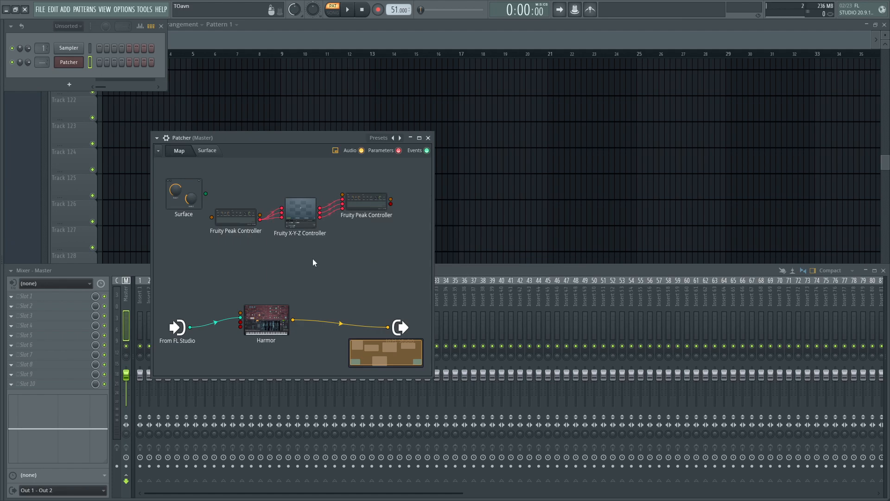
left_click_drag(393, 210, 247, 251)
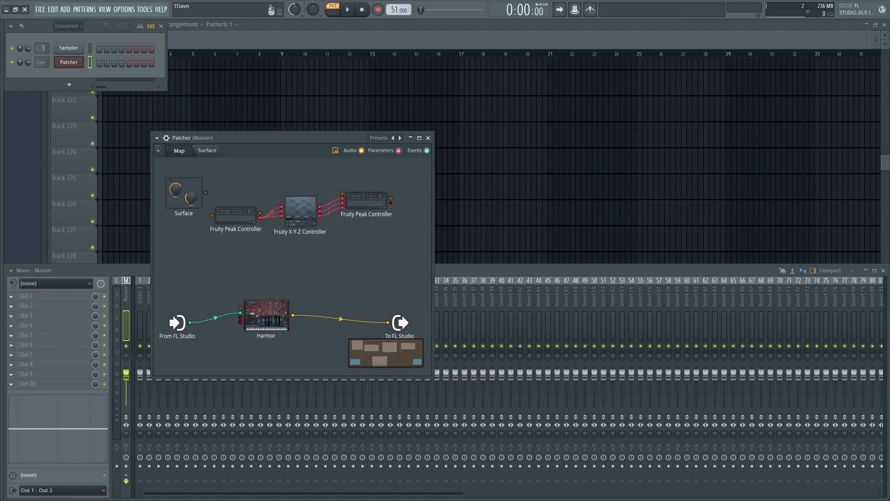
left_click_drag(386, 232, 268, 306)
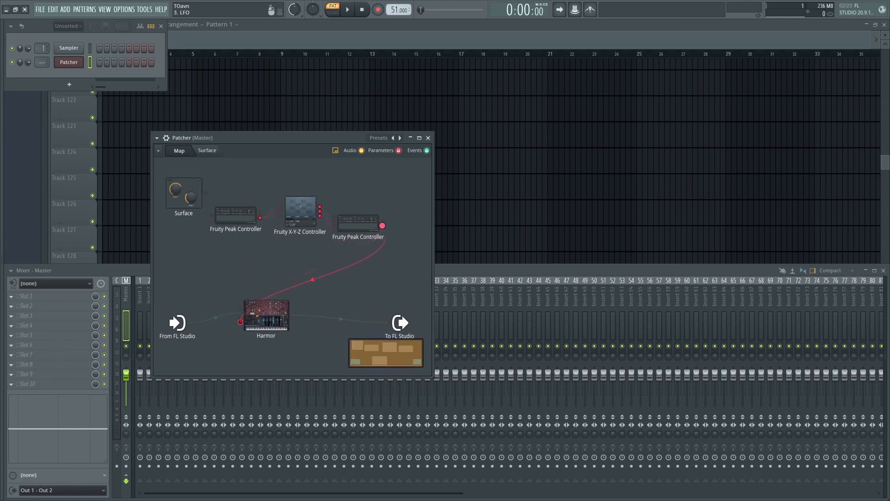
- Run playback with Harmor open to check how the LFO modulates its filter frequency and volume
double_click(272, 311)
key("space")
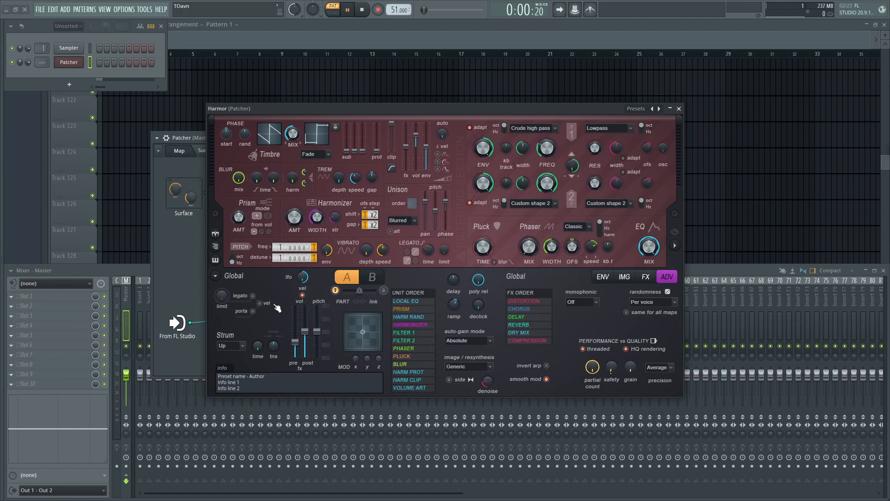
key("space")
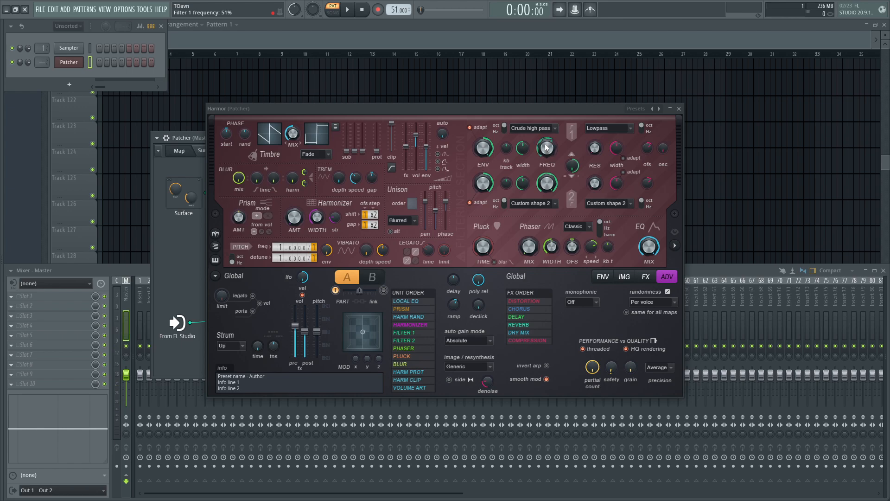
key("Escape")
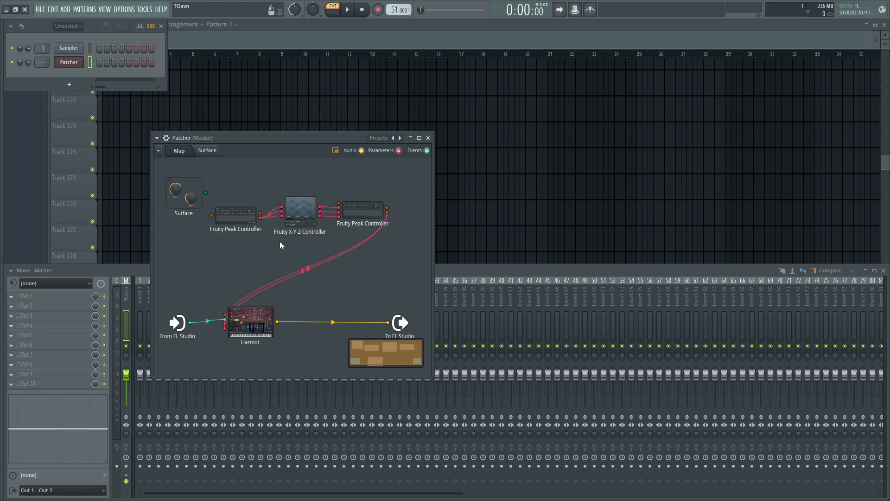
- Examine the output graph of the second Fruity Peak Controller
left_click_drag(370, 215, 374, 214)
left_click(374, 214)
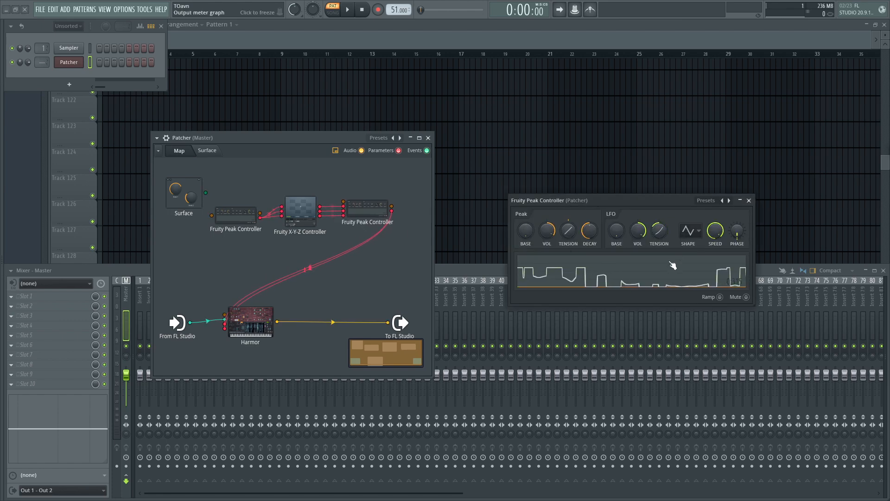
left_click(749, 200)
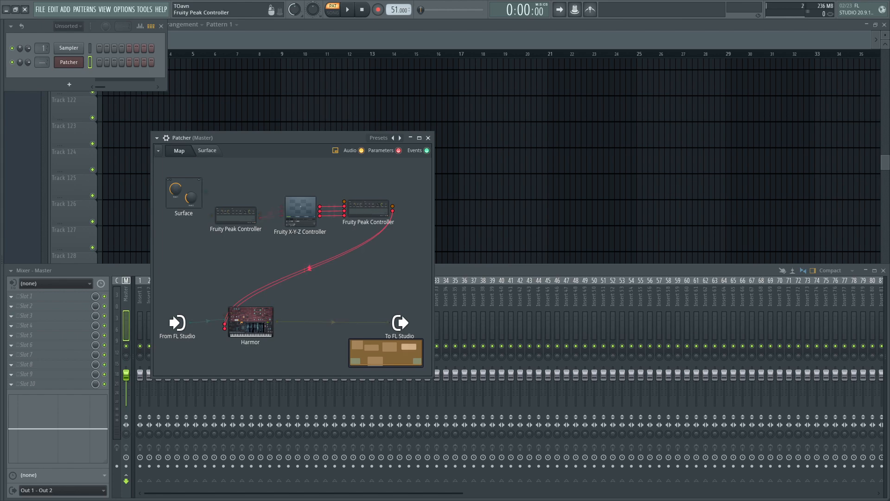
- Add a second Fruity X-Y-Z Controller to the Patcher map and place it just above Harmor
key("F8")
type("x")
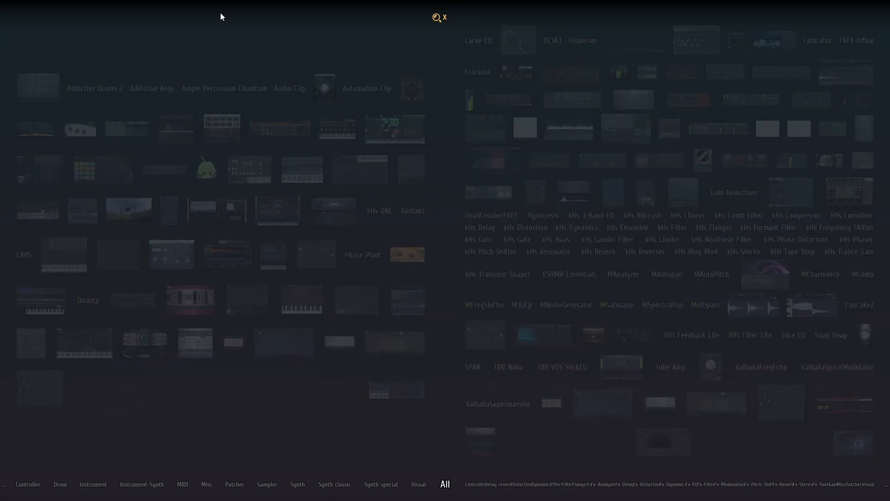
type("-y")
left_click_drag(696, 192, 458, 217)
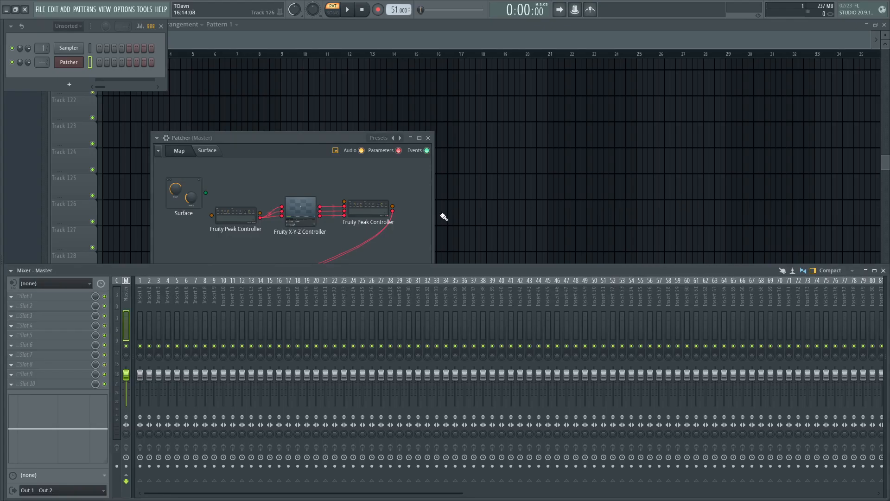
left_click_drag(294, 251, 270, 260)
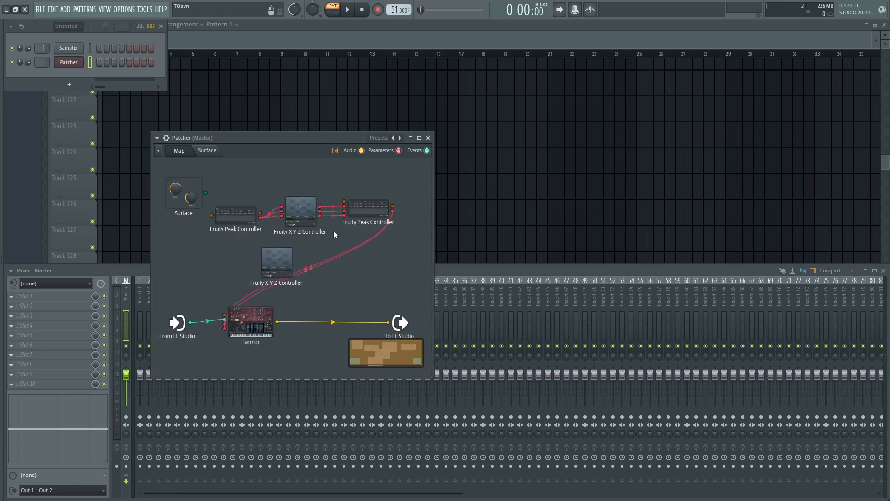
- Enable the new X-Y-Z Controller's X, Y and Z value inputs and reroute the Peak Controller's LFO links from Harmor to it
right_click(281, 257)
left_click(322, 303)
right_click(269, 267)
mouse_move(327, 319)
mouse_move(398, 319)
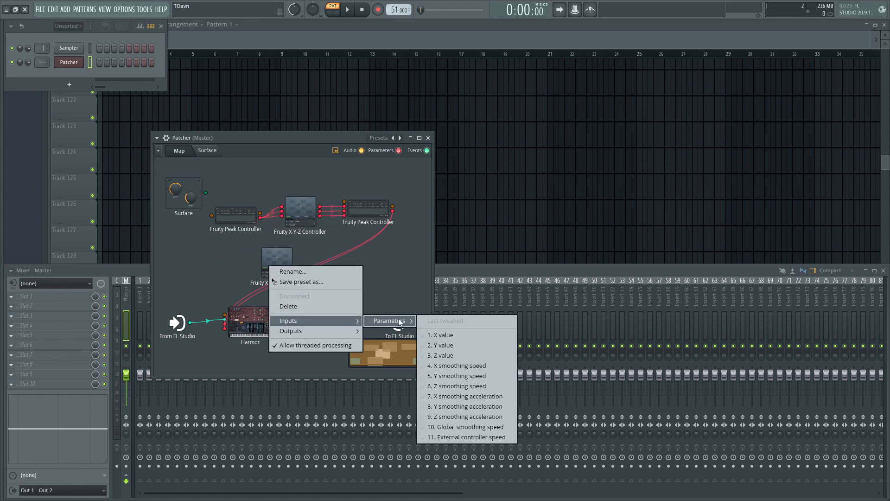
left_click(455, 345)
left_click(453, 356)
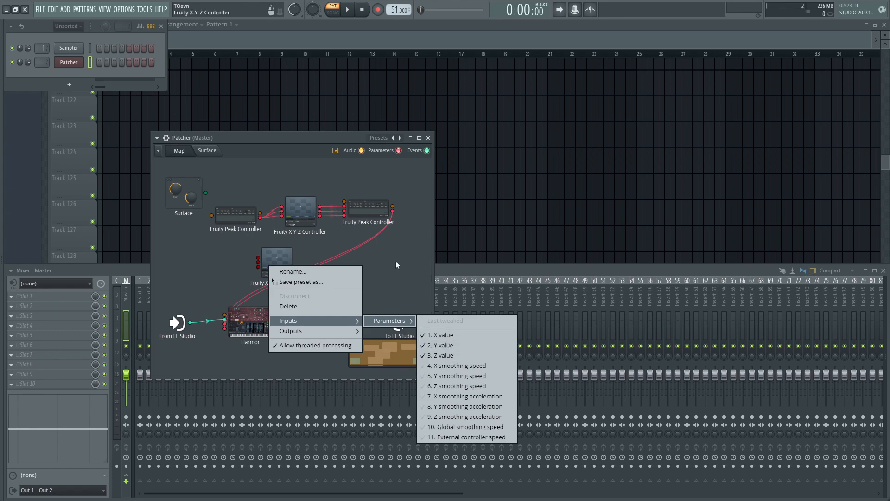
left_click(395, 259)
left_click_drag(225, 324, 258, 262)
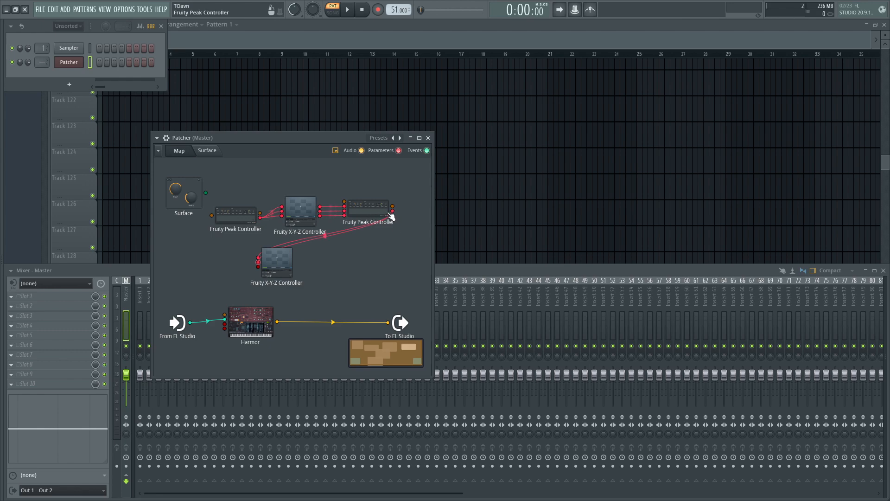
- Rename the new X-Y-Z Controller as HARMOR
right_click(285, 267)
left_click(315, 268)
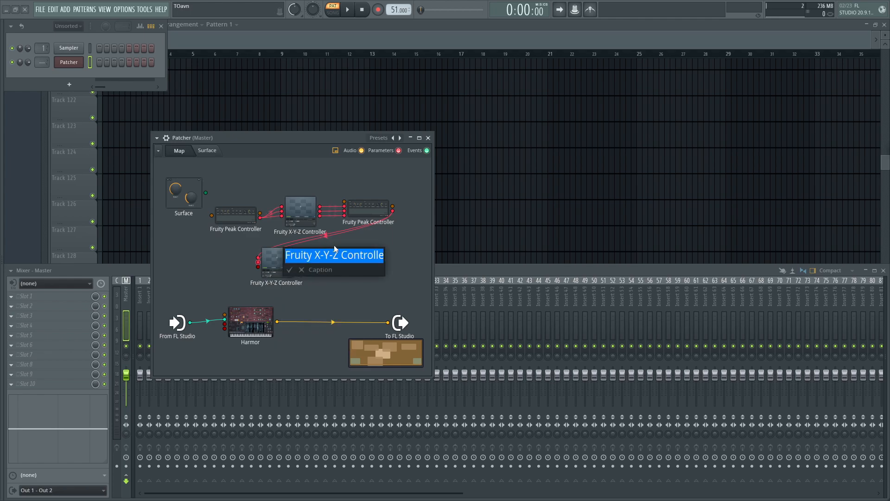
type("HARMOR")
key("Return")
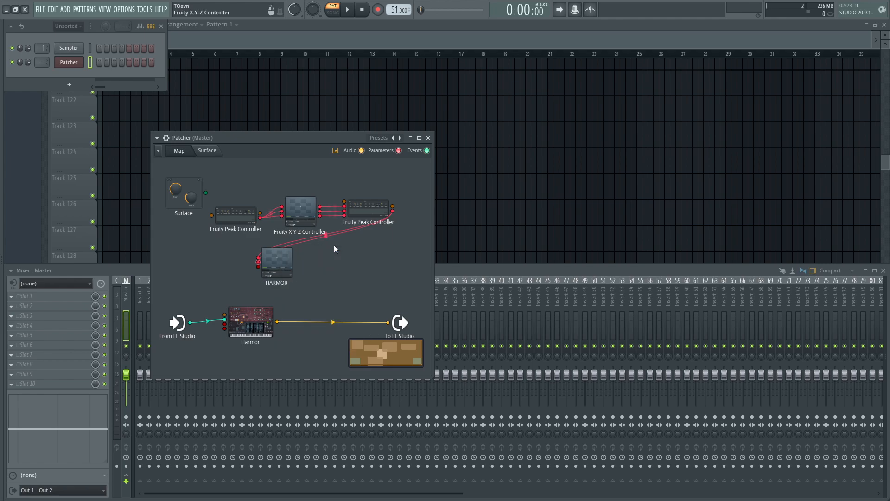
- Enable the X, Y and Z controller outputs of the HARMOR X-Y-Z Controller
right_click(294, 262)
mouse_move(352, 322)
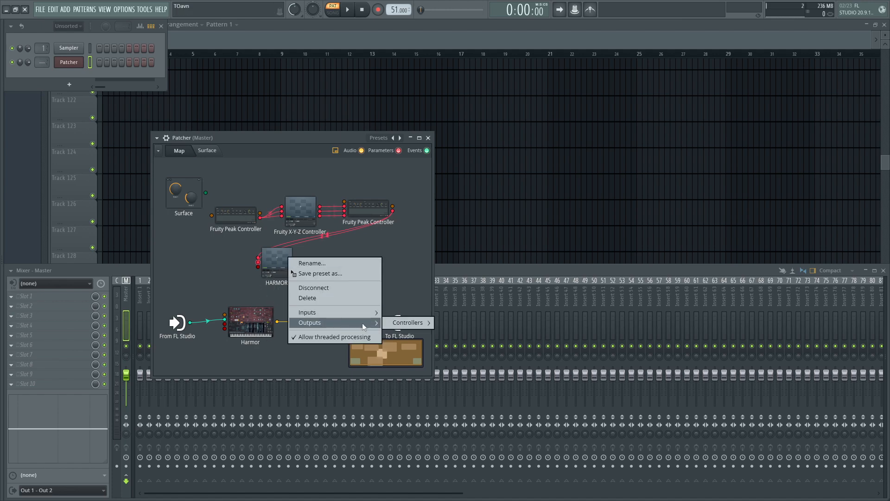
mouse_move(410, 324)
right_click(461, 357)
right_click(461, 365)
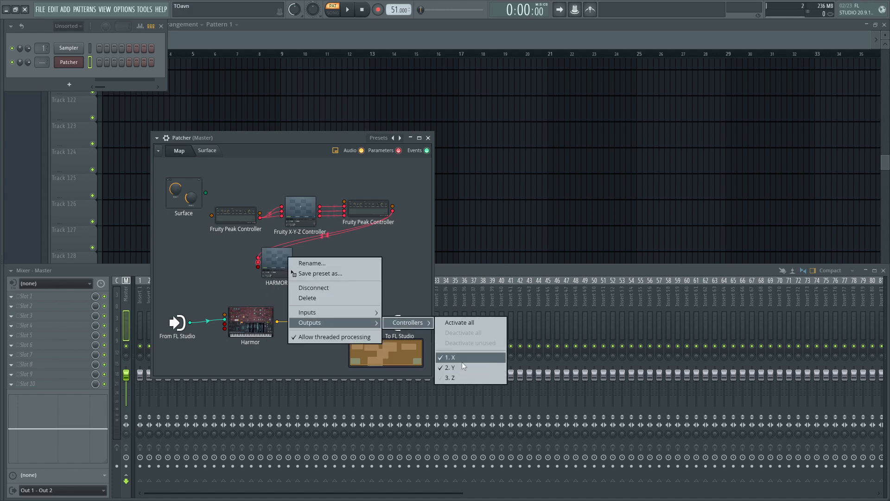
left_click(401, 265)
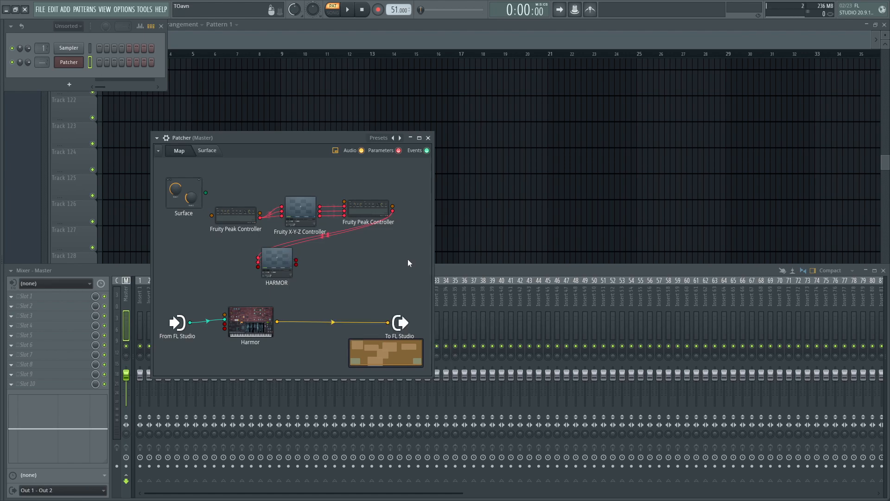
right_click(286, 274)
mouse_move(353, 335)
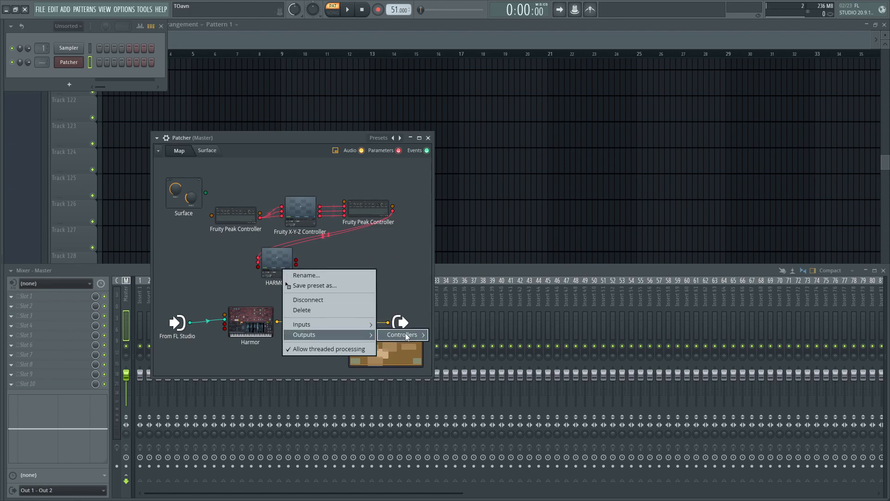
mouse_move(405, 333)
right_click(457, 390)
left_click(408, 279)
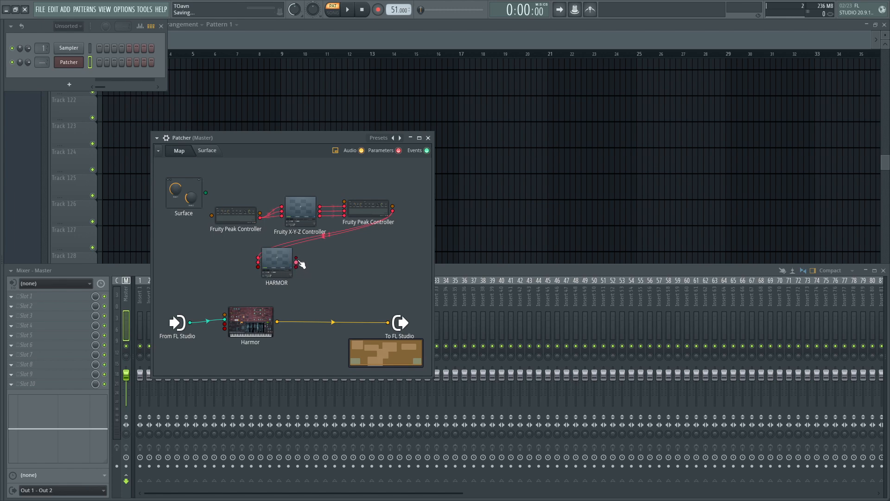
- Connect the HARMOR controller's outputs to the two parameter inputs of the Harmor synth
left_click_drag(298, 258, 302, 253)
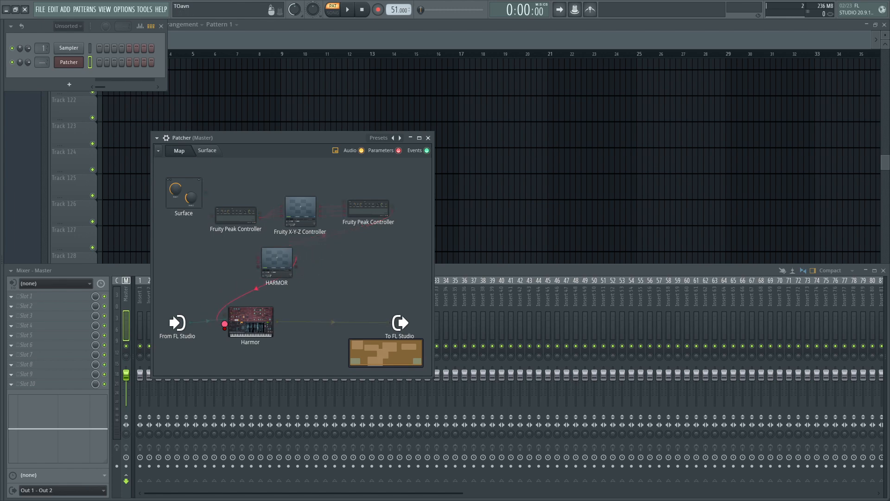
left_click_drag(224, 324, 225, 325)
left_click_drag(299, 265, 225, 321)
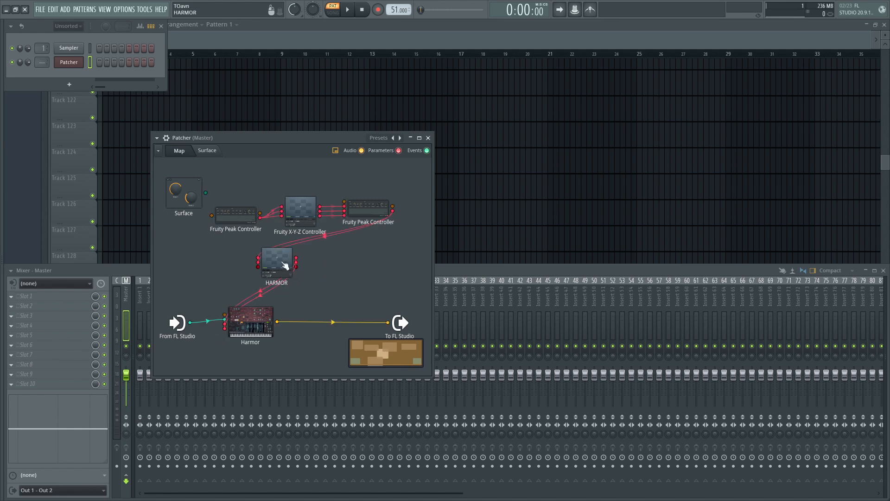
- Raise the start point of the HARMOR controller's Y axis Input mapping curve nearly to the maximum and lower its end point slightly
double_click(285, 266)
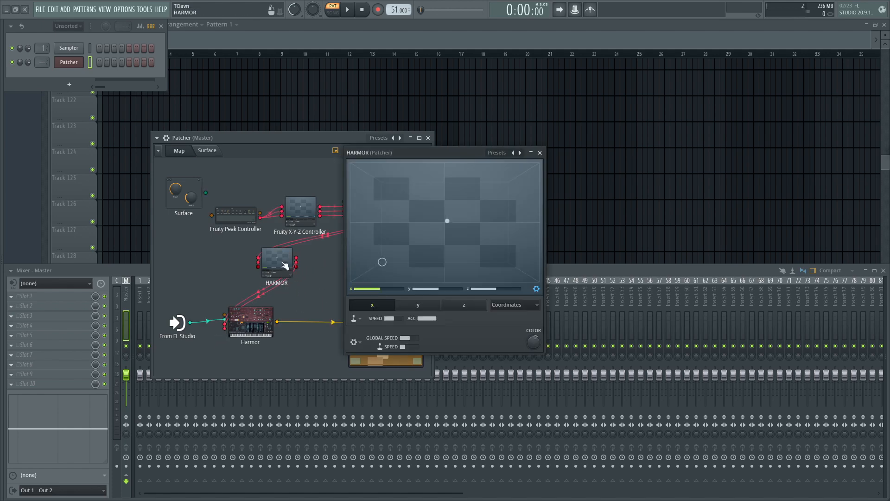
left_click(419, 308)
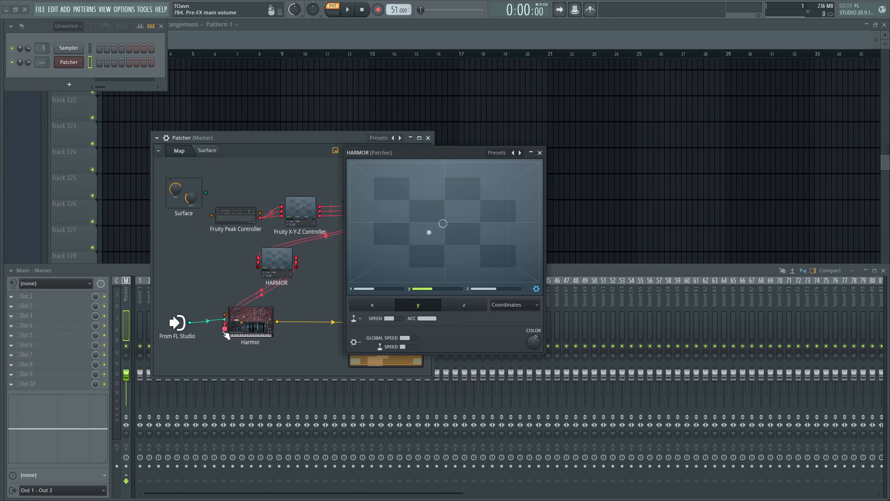
left_click(515, 305)
left_click(514, 327)
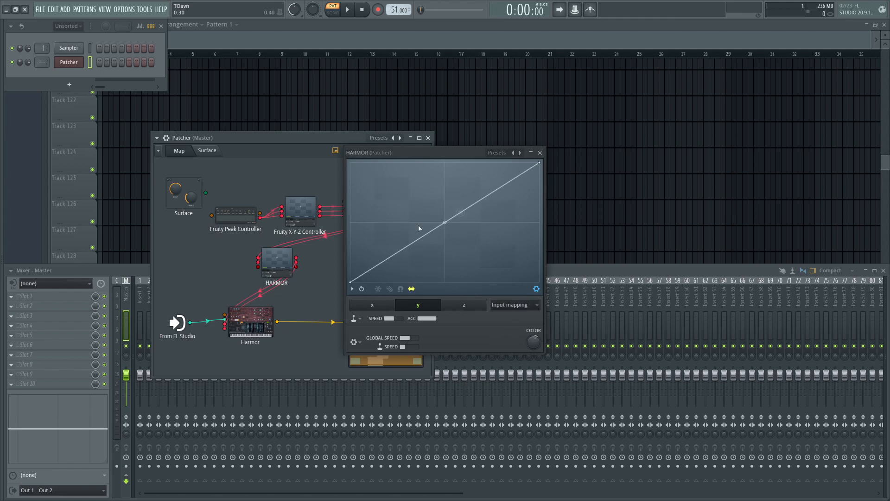
left_click_drag(349, 283, 351, 165)
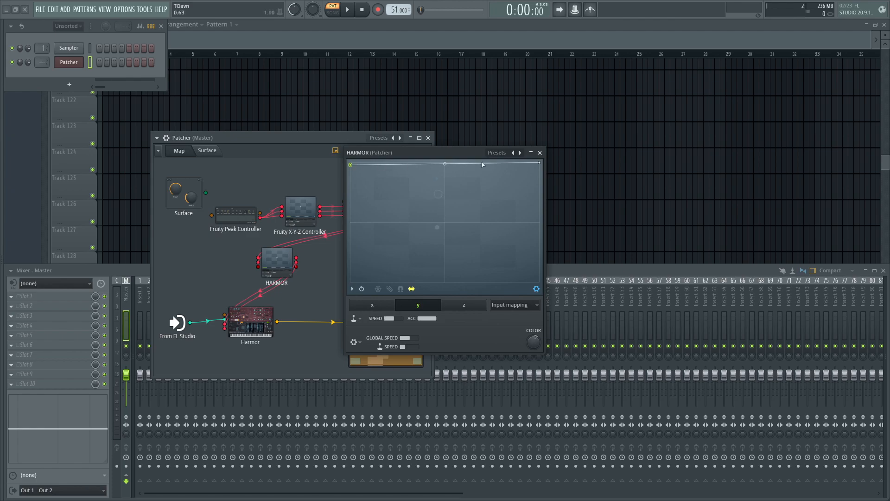
left_click_drag(542, 163, 541, 176)
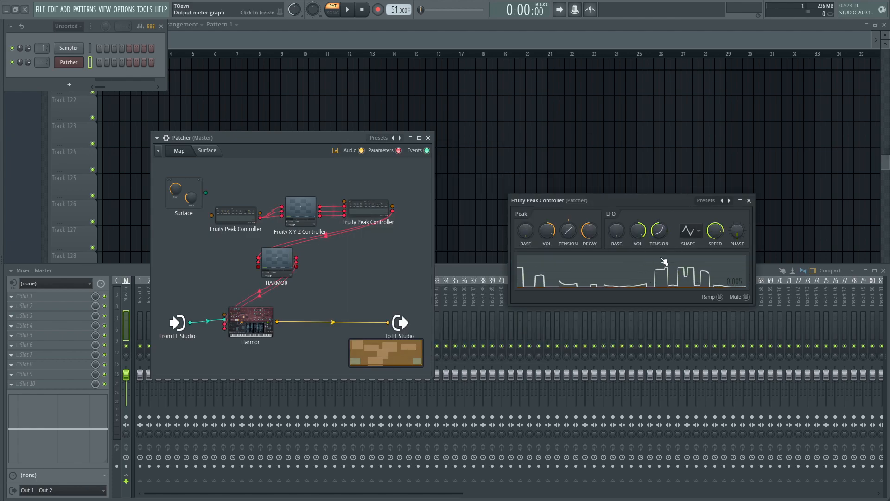
- View the Harmor synth, and display the X axis Input mapping of the HARMOR controller
double_click(258, 331)
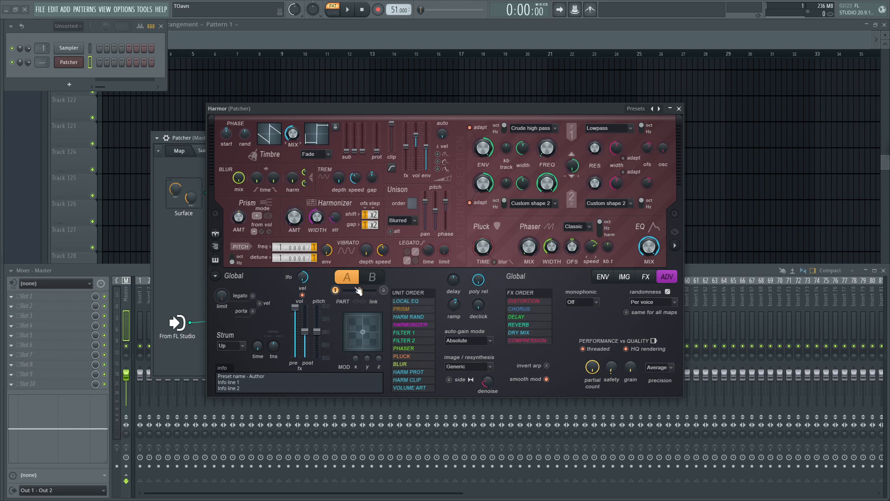
left_click_drag(488, 109, 671, 151)
left_click(289, 268)
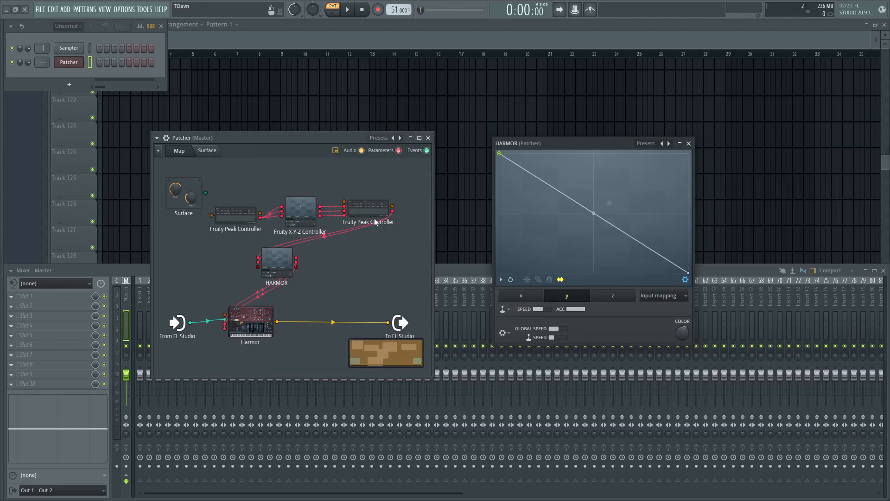
left_click(517, 295)
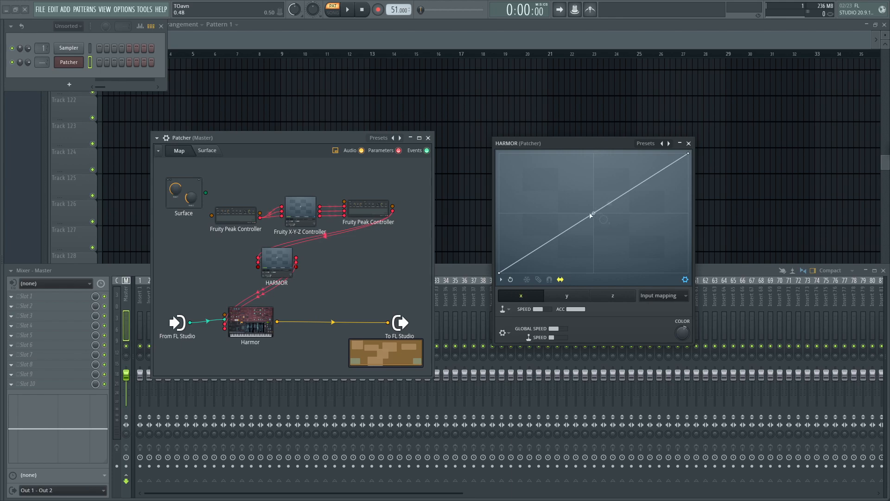
- Arrange Harmor beside the second Peak Controller and lower Harmor's pre-FX volume to about mid-level
left_click(253, 320)
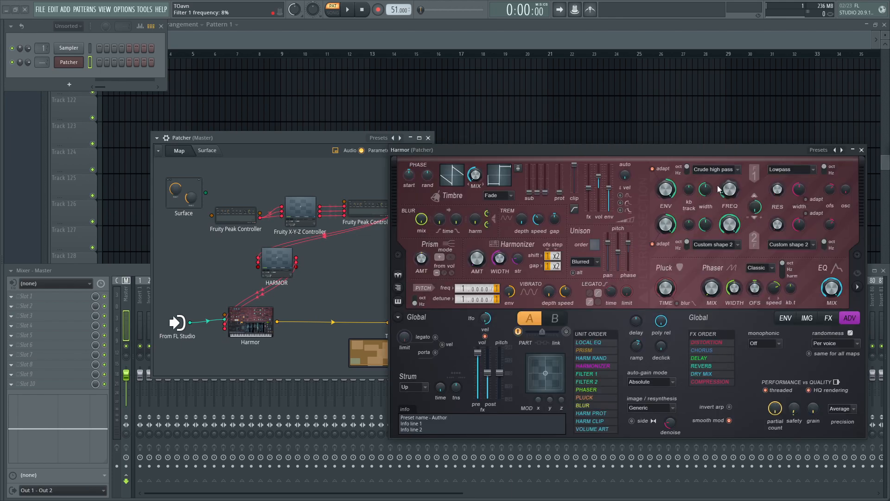
left_click(381, 200)
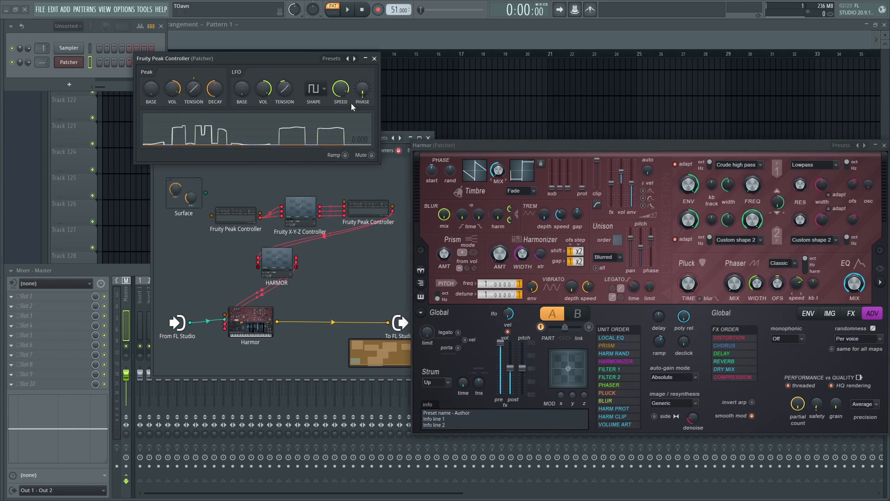
left_click_drag(470, 149, 424, 158)
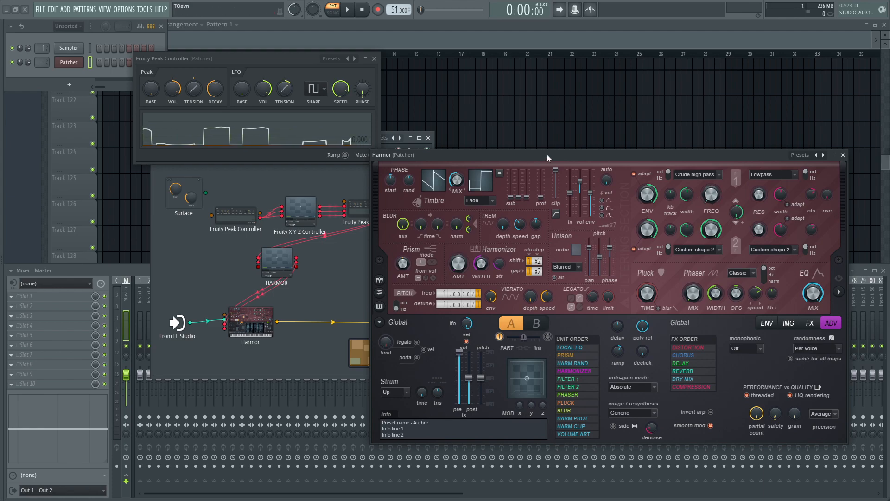
left_click_drag(459, 352, 462, 376)
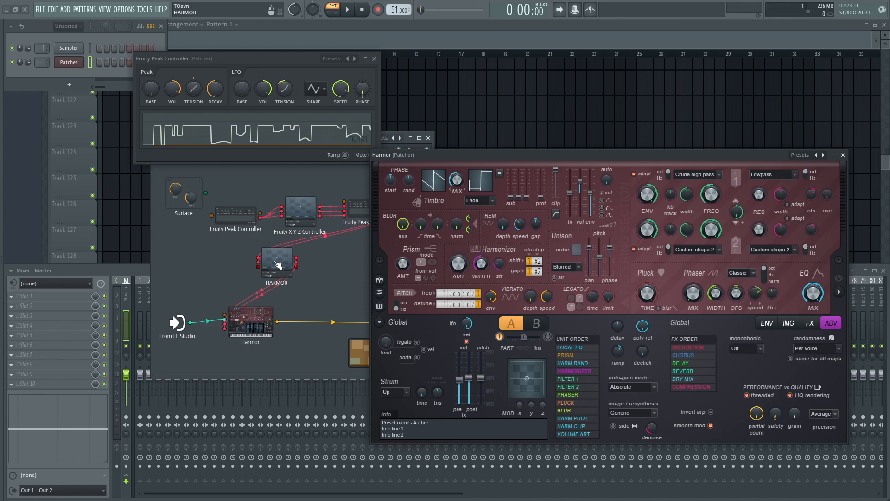
- Draw an irregular, jagged rising curve freehand in the HARMOR controller's X axis Input mapping, and display the second Peak Controller above the map
left_click(278, 265)
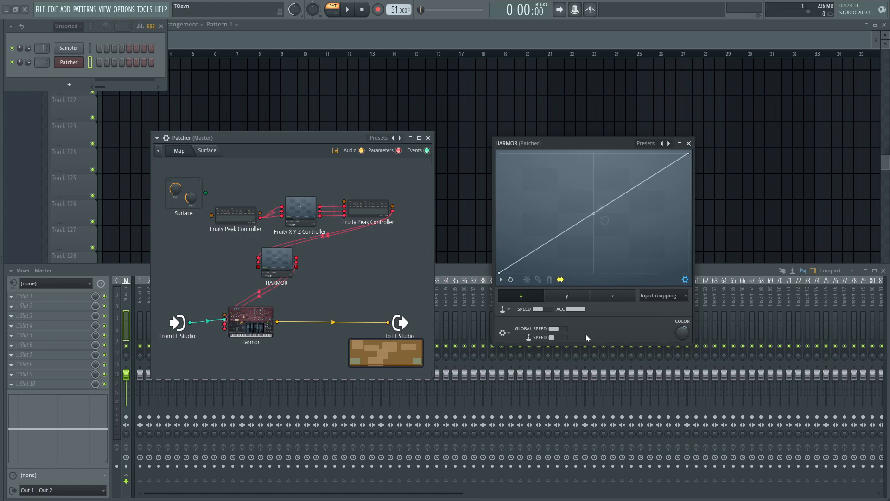
left_click(539, 280)
mouse_move(552, 229)
left_mouse_down()
mouse_move(585, 197)
mouse_move(616, 197)
mouse_move(646, 167)
left_mouse_up()
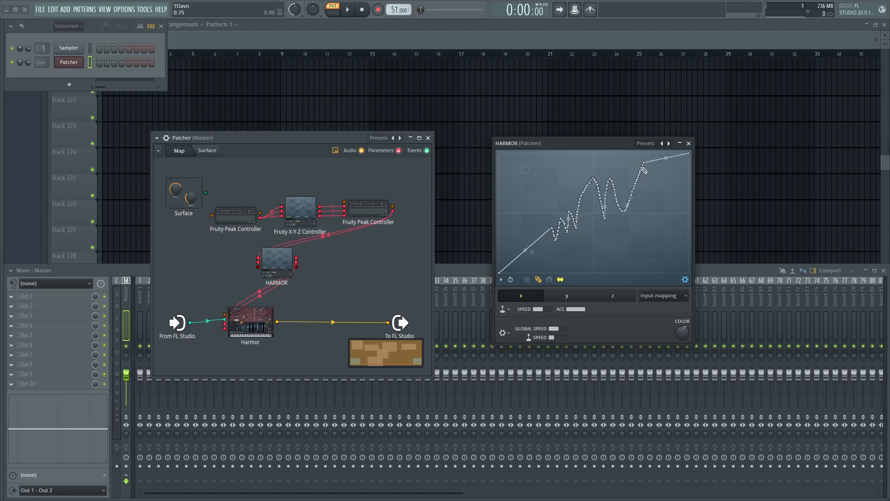
left_click_drag(541, 252, 523, 260)
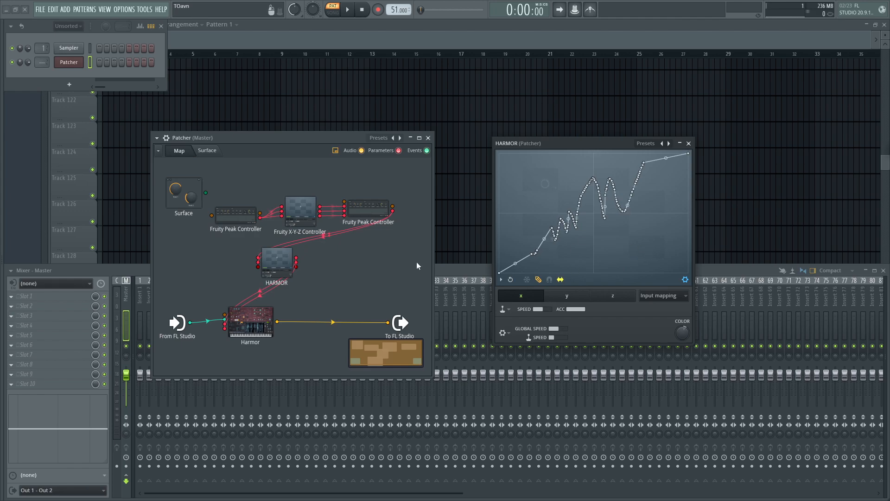
left_click(369, 210)
left_click_drag(267, 58, 306, 42)
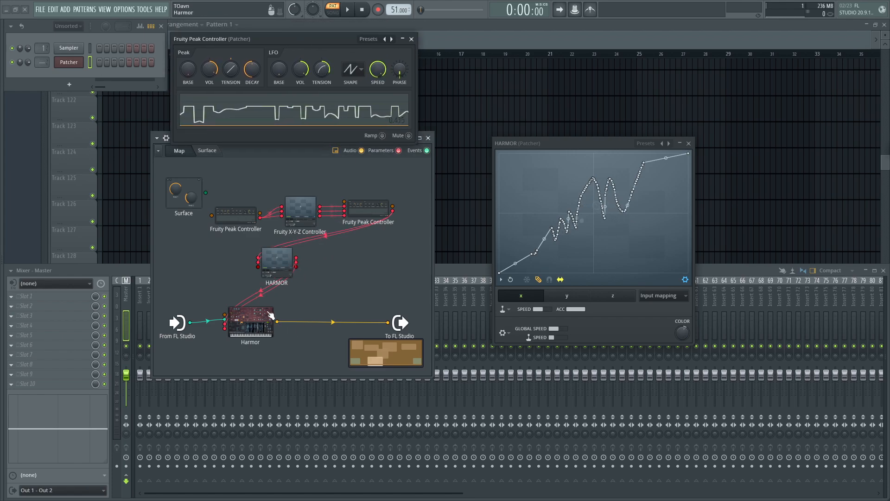
- Add the Distructor effect to the Patcher map between Harmor and the To FL Studio output
middle_click(216, 6)
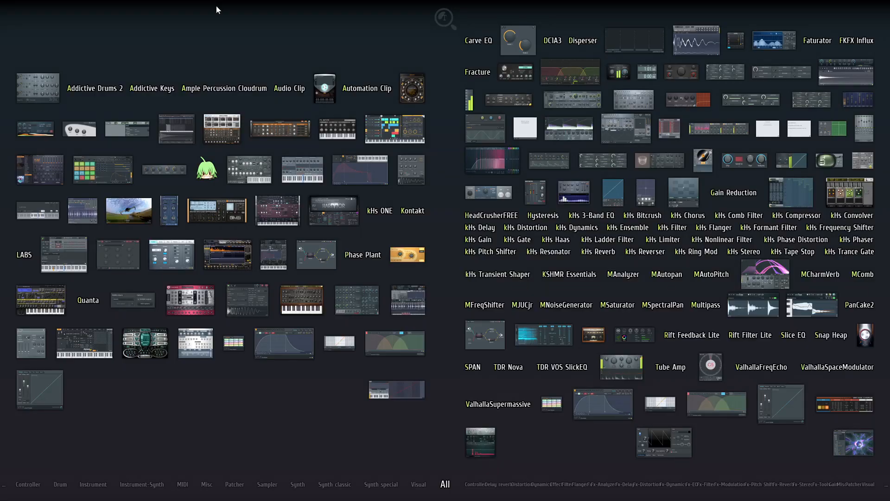
left_click_drag(659, 51, 403, 205)
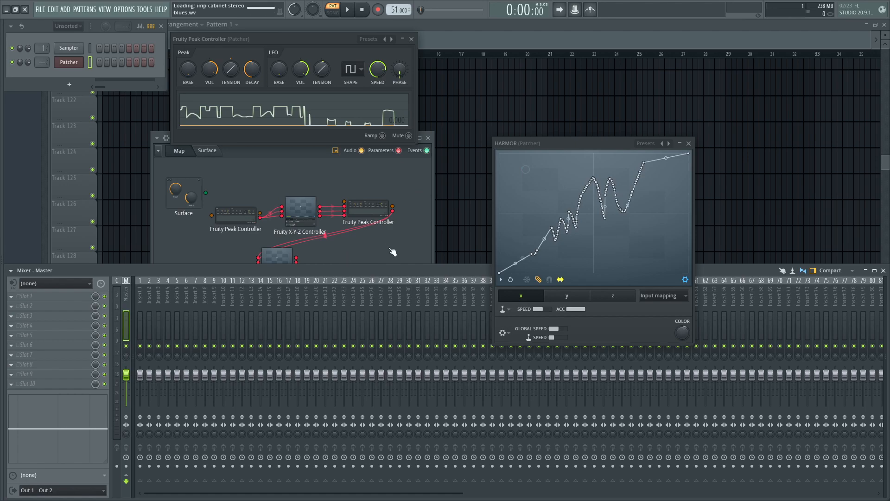
left_click_drag(318, 271, 318, 263)
left_click_drag(351, 261, 388, 323)
- Set the type of Distructor's Filter module to Comb - and close the effect
double_click(356, 311)
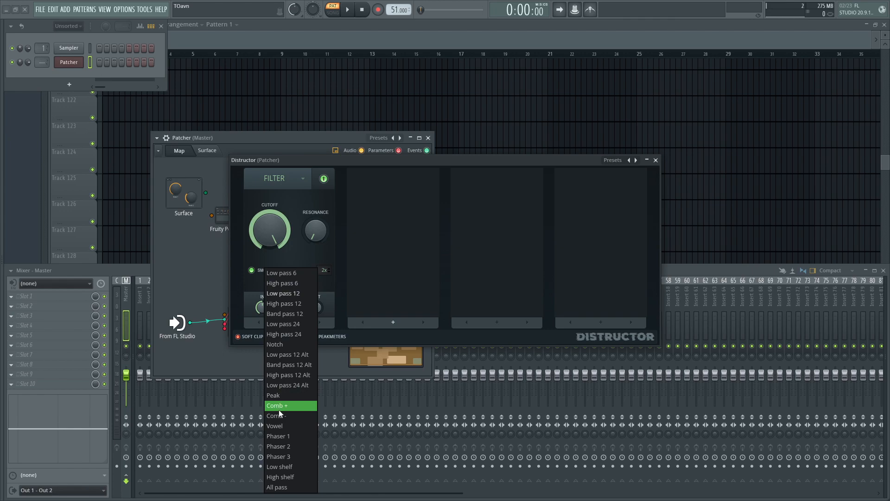
left_click(279, 407)
left_click(298, 286)
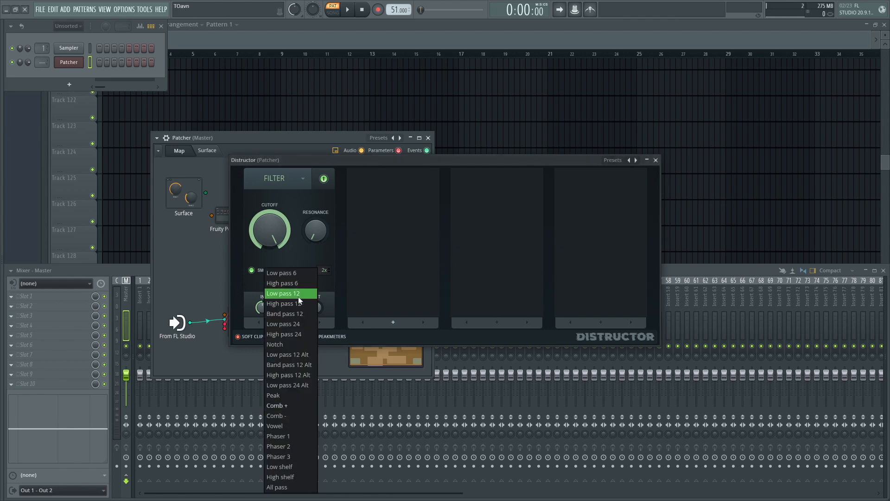
left_click(288, 417)
left_click(656, 160)
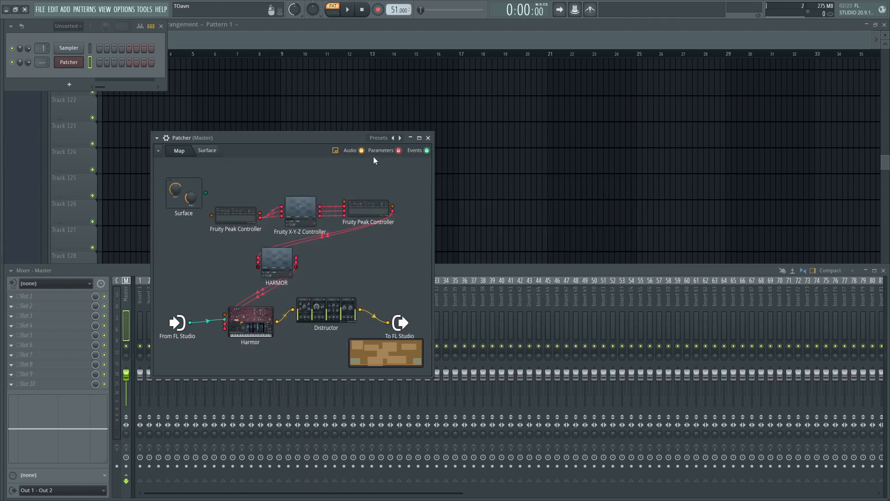
- Shift the HARMOR controller aside and add another Fruity X-Y-Z Controller above Distructor
left_click_drag(292, 263, 258, 265)
key("F8")
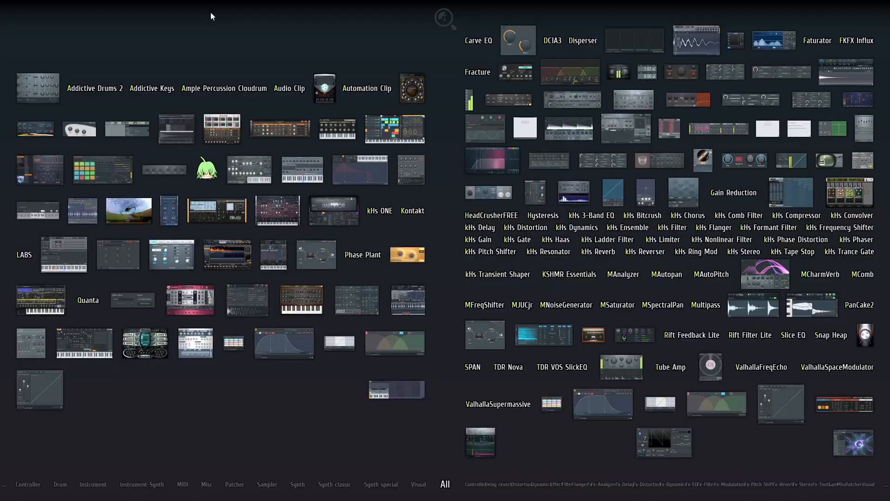
type("x-y")
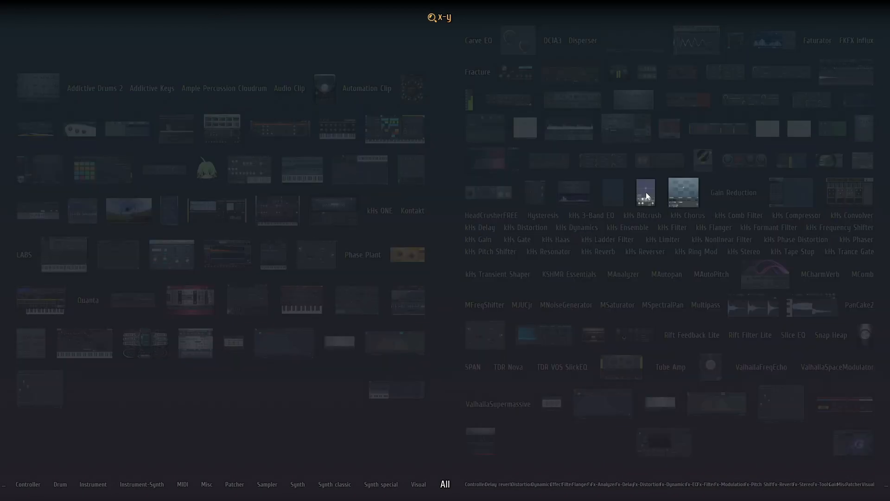
left_click(687, 196)
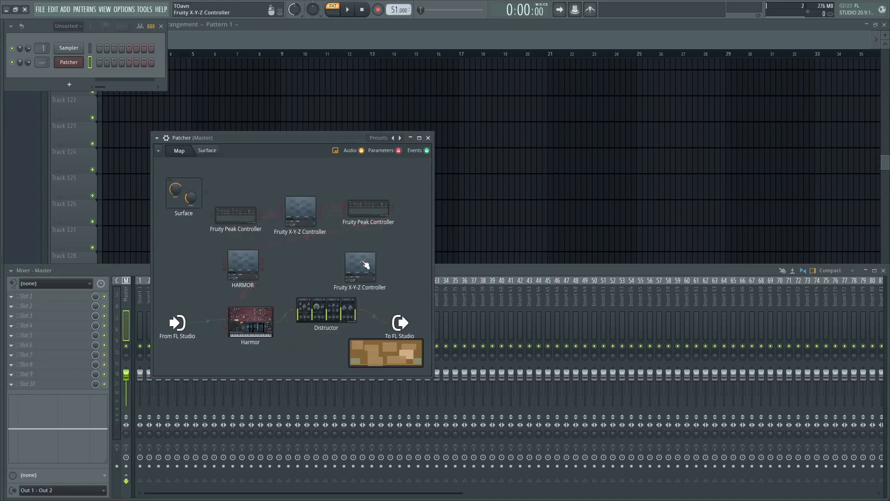
- Enable the three parameter inputs of the new X-Y-Z Controller above Distructor
right_click(332, 259)
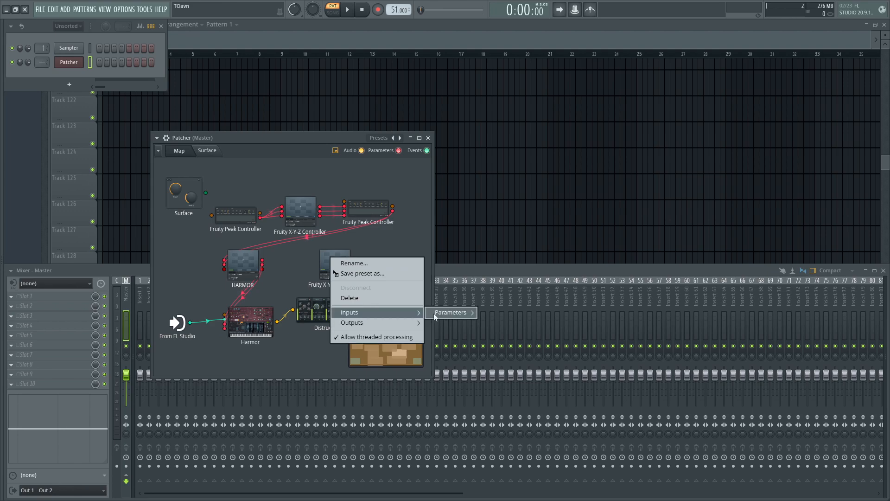
mouse_move(445, 314)
right_click(497, 327)
right_click(499, 338)
right_click(496, 346)
left_click(326, 261)
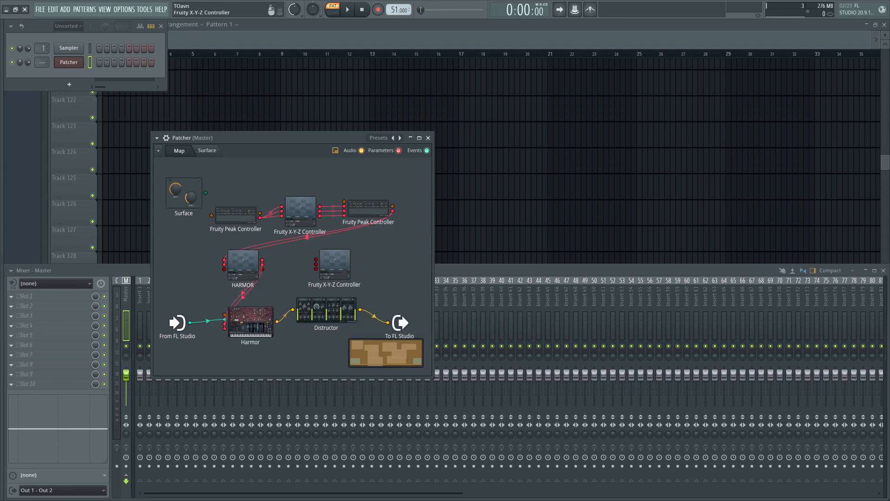
- Connect the second Peak Controller's output to all three inputs of the new X-Y-Z Controller
right_click(393, 213)
right_click(471, 297)
right_click(472, 306)
right_click(471, 316)
left_click(362, 252)
- Enable the axis controller outputs of the new X-Y-Z Controller above Distructor
right_click(342, 264)
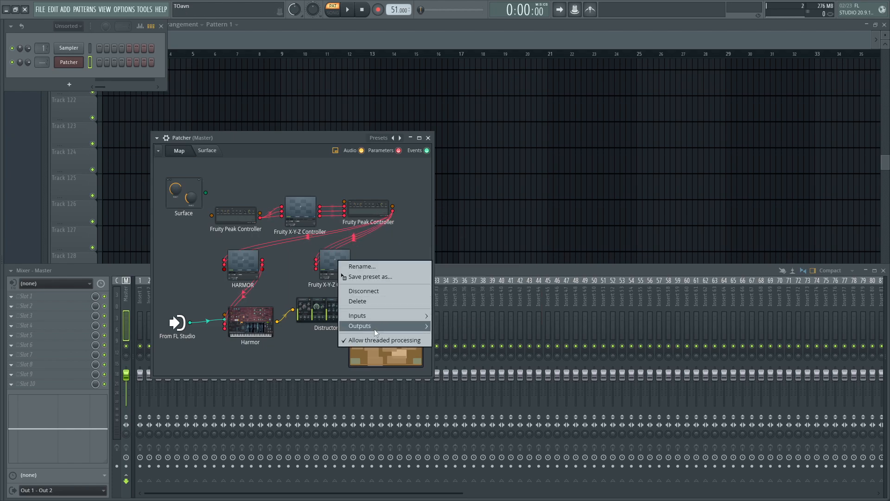
mouse_move(453, 325)
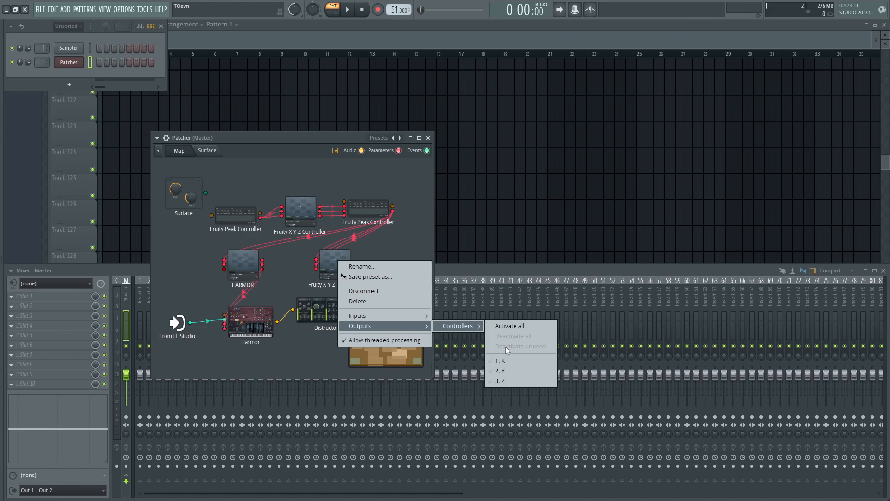
left_click(498, 370)
- Rename the new X-Y-Z Controller as COMB FILTER
right_click(331, 264)
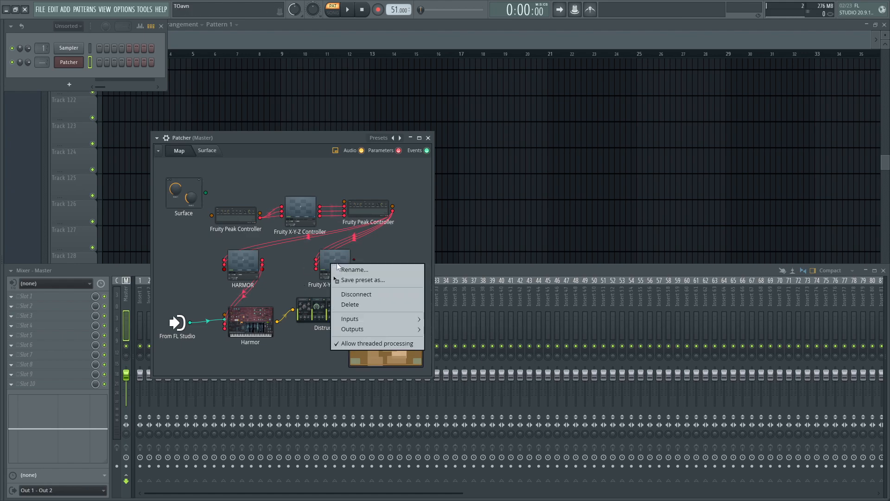
left_click(360, 266)
type("COMB FILTER")
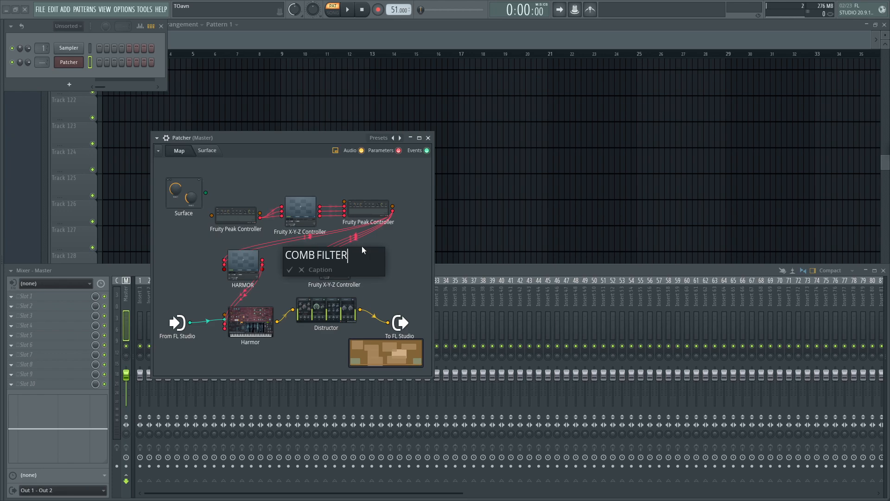
key("Return")
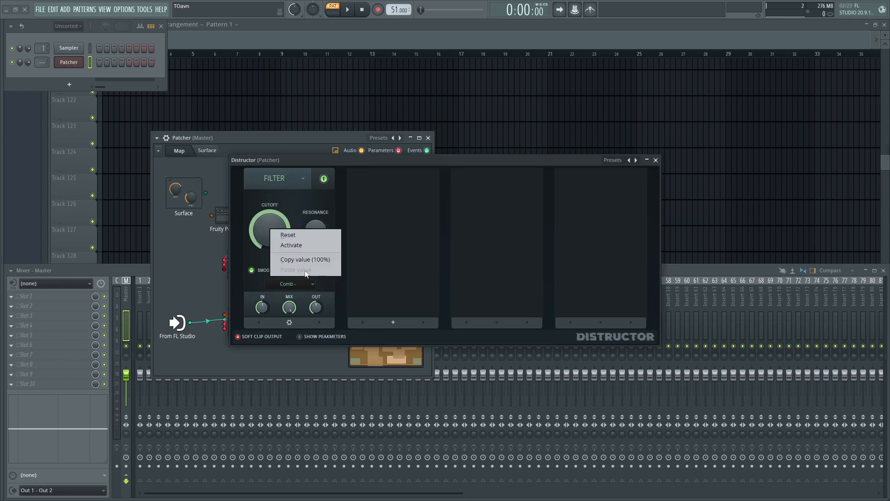
- Activate Distructor's Cutoff and Resonance parameters and connect the COMB FILTER controller's outputs to them
left_click(309, 247)
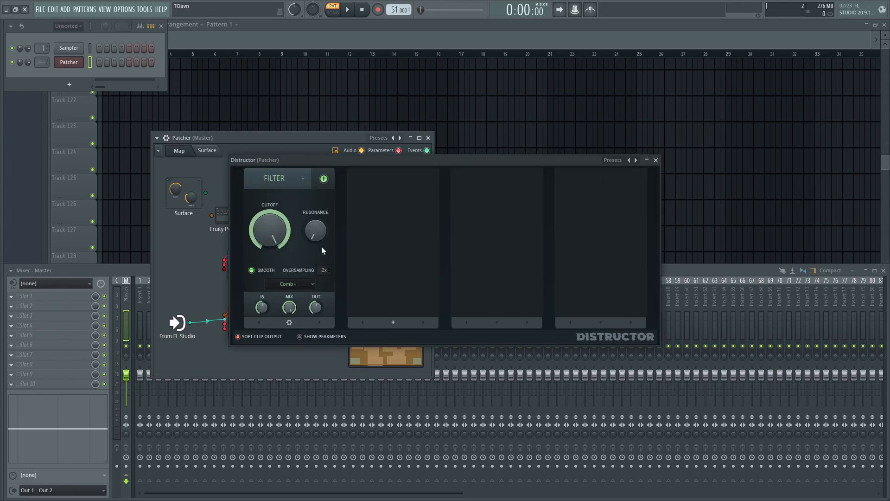
right_click(320, 234)
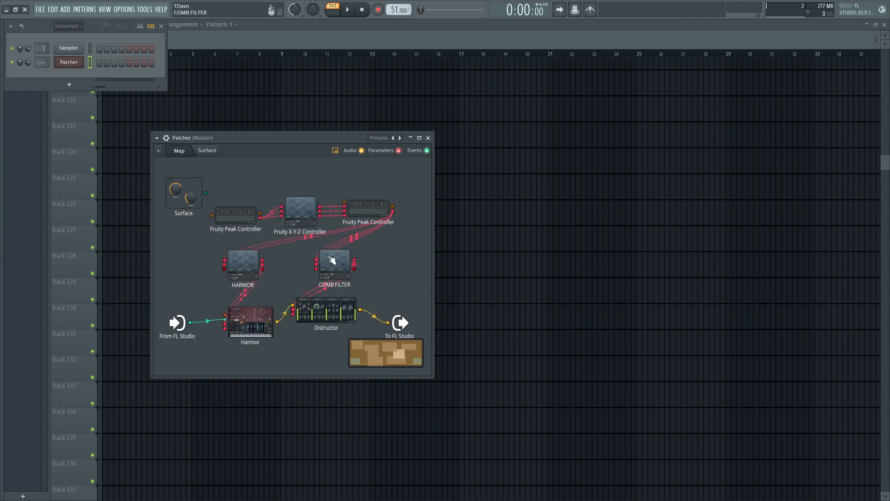
- Place Distructor and the COMB FILTER controller side by side to examine the modulation of Cutoff and Resonance
left_click(326, 310)
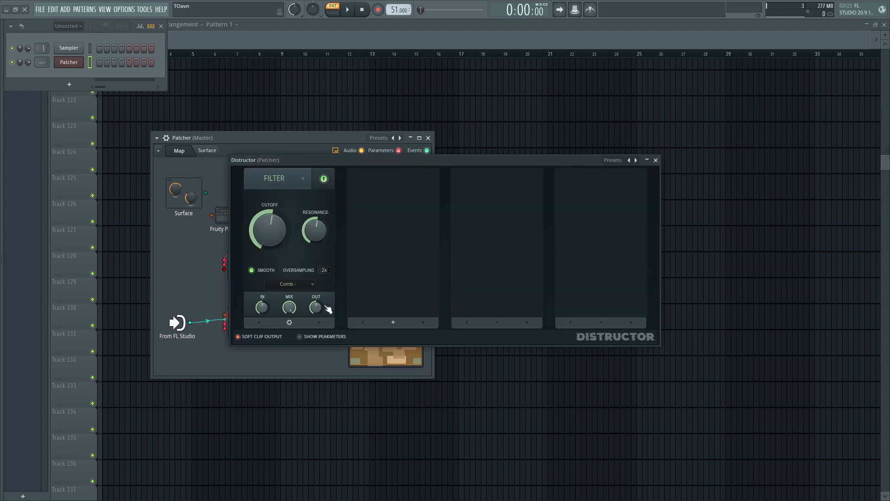
left_click_drag(338, 160, 519, 160)
left_click_drag(454, 236, 454, 232)
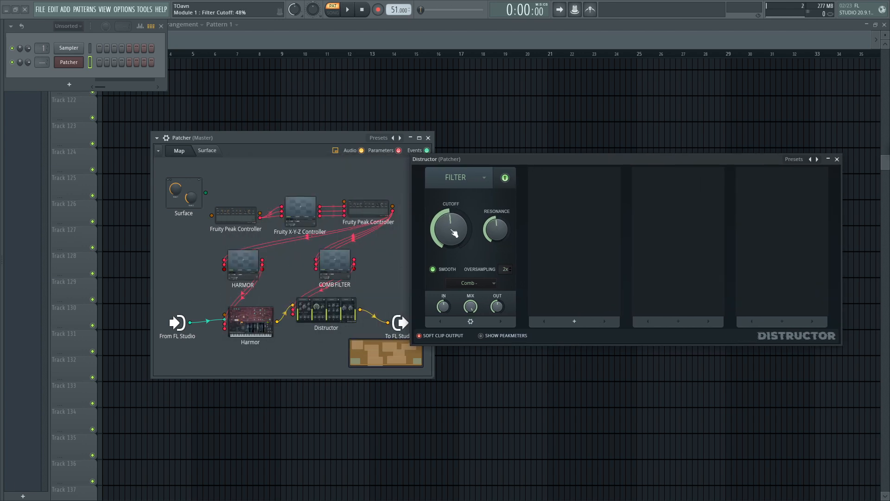
left_click(341, 267)
left_click_drag(436, 158, 219, 125)
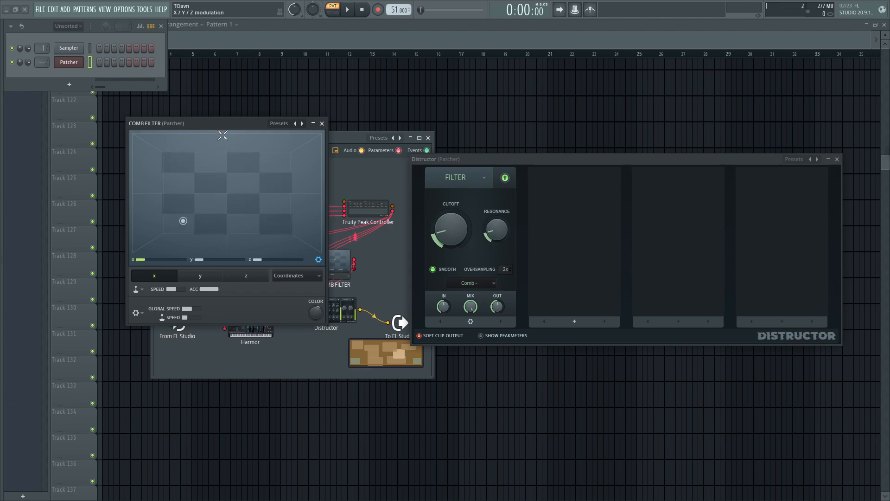
- Bend the COMB FILTER controller's Y axis Input mapping curve upward and its X axis curve downward at their midpoints
left_click(200, 276)
left_click_drag(227, 193, 226, 166)
left_click(164, 277)
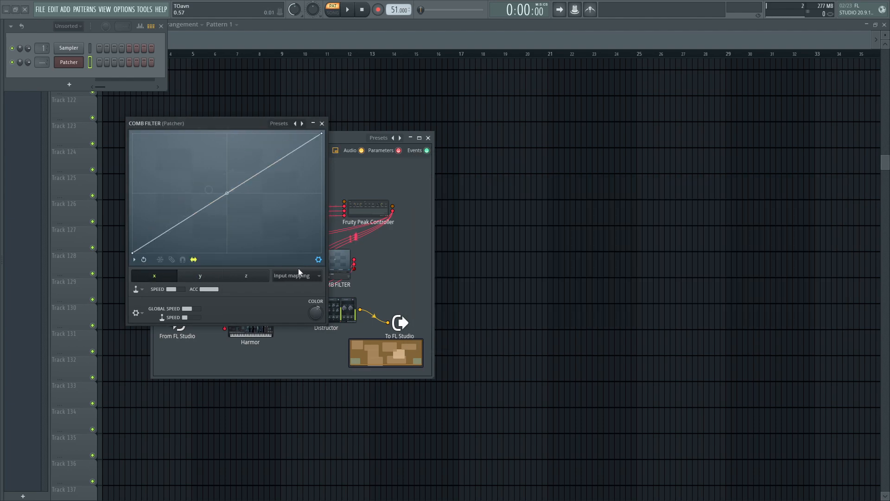
left_click(298, 296)
left_click_drag(227, 193, 226, 220)
- Raise the start point of the COMB FILTER controller's Y axis Output mapping curve to slightly above a quarter of its height
left_click(200, 275)
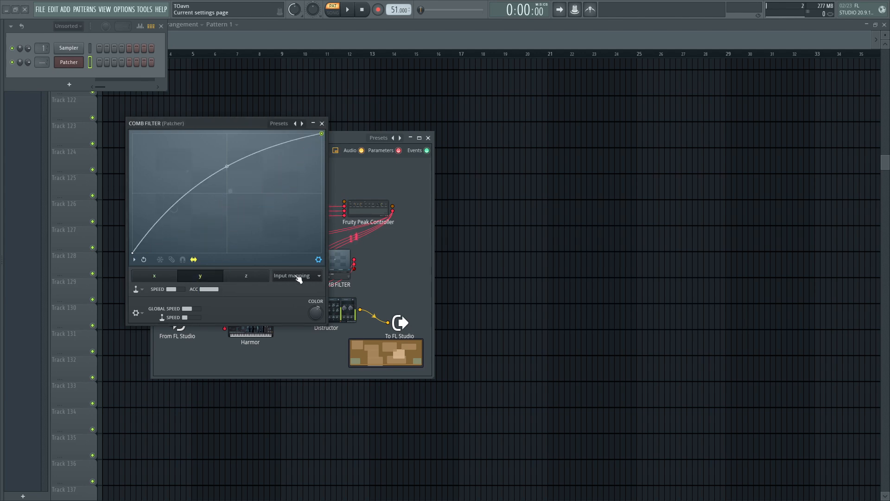
left_click(302, 307)
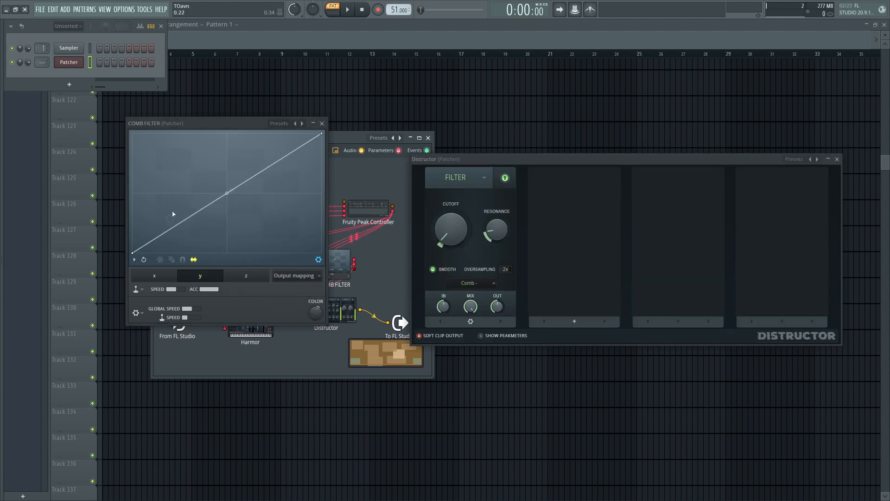
left_click_drag(133, 254, 127, 220)
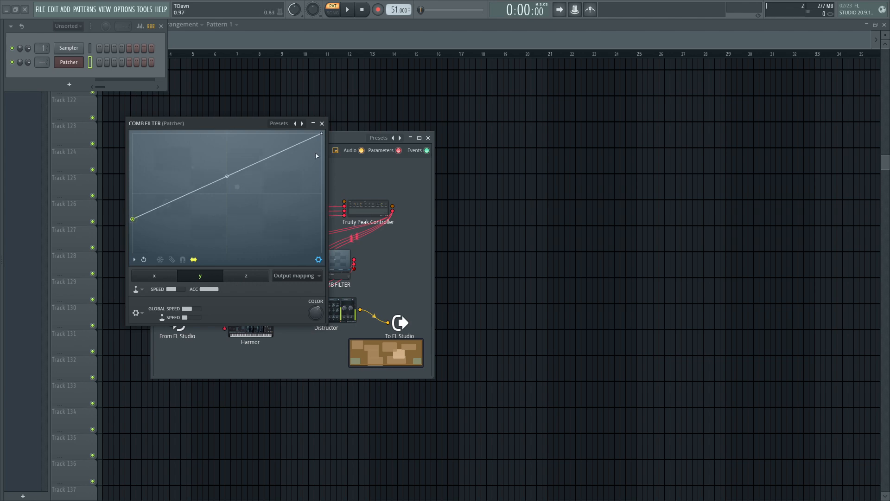
- Invert the COMB FILTER controller's X axis Output mapping curve, with its start at 0.88 and its end slightly below the middle
left_click(159, 280)
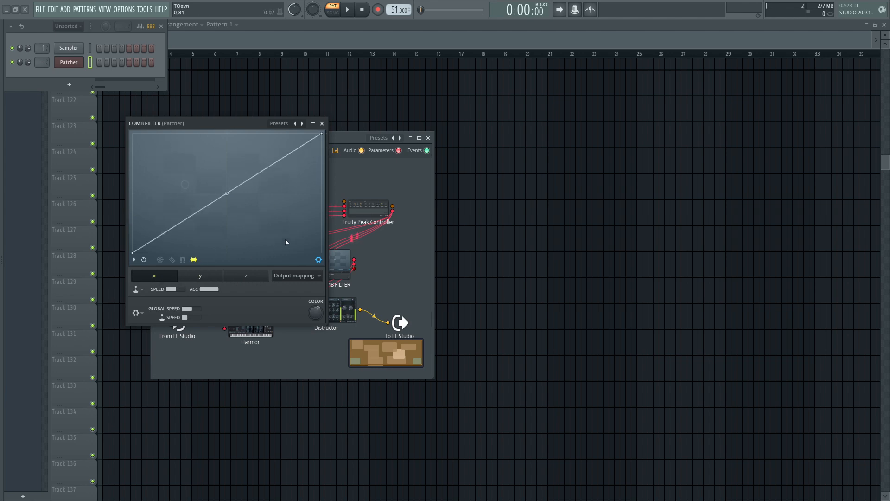
left_click_drag(323, 134, 210, 204)
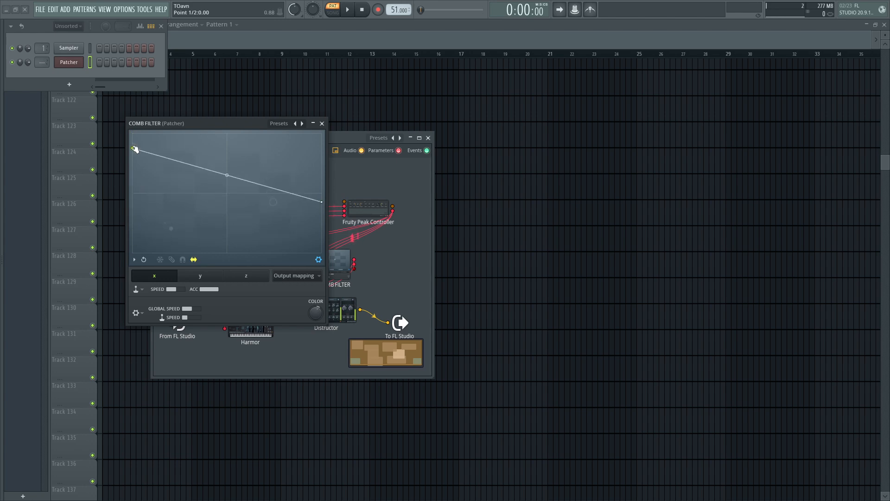
left_click(323, 124)
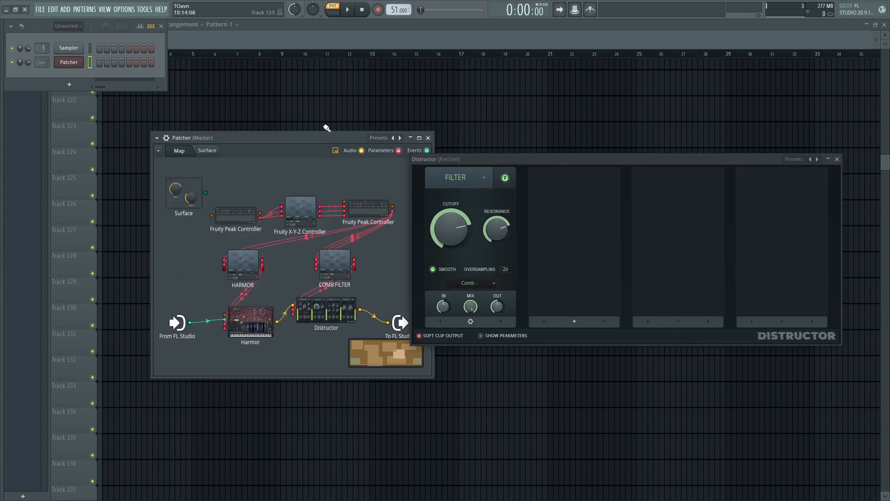
- Open Harmor from the Patcher map and move the Distructor window aside so both plugins can be seen
left_click(246, 282)
left_click_drag(495, 155, 255, 156)
left_click(546, 162)
left_click_drag(546, 163, 612, 163)
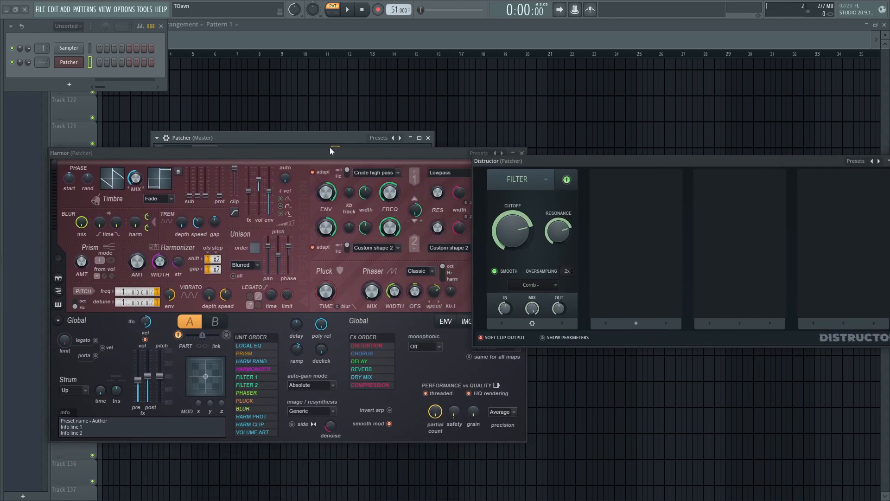
- Show Harmor's effects section and set its Compression type to Limiting
left_click(433, 370)
left_click(489, 321)
left_click(458, 411)
left_click(467, 439)
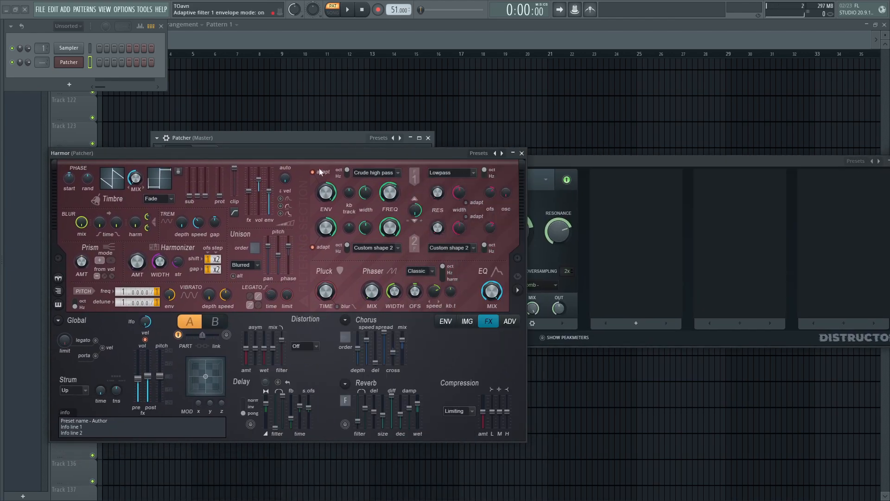
- Examine the whole patch in an enlarged Patcher map, clear of the Harmor and Distructor windows
double_click(316, 138)
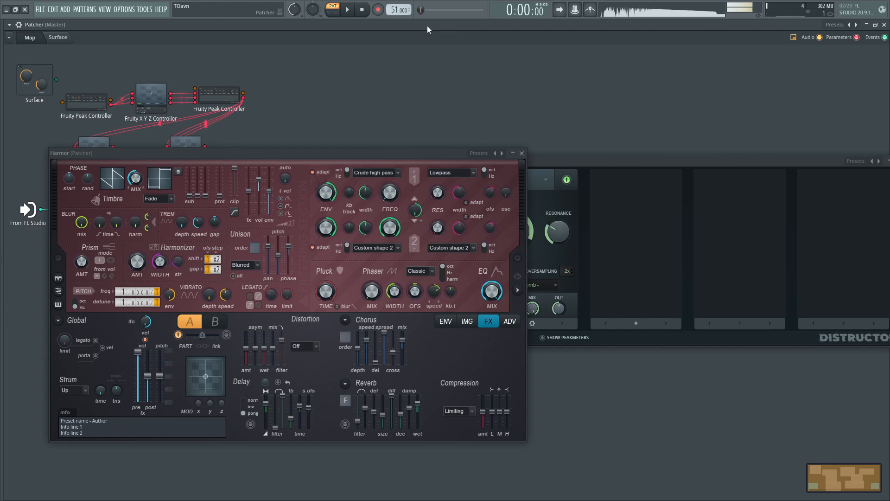
key("Escape")
left_click_drag(509, 162, 339, 161)
left_click(729, 161)
double_click(482, 25)
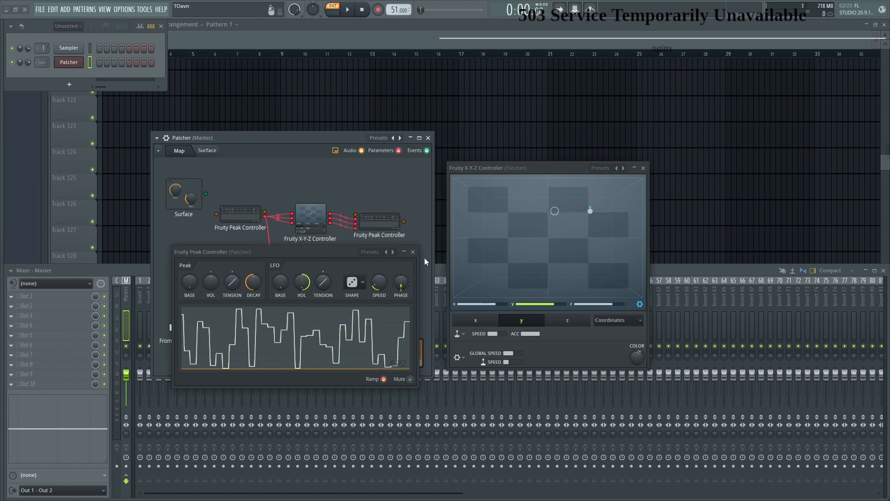
- Replace the open controller windows with the upper Fruity X-Y-Z Controller and set its global smoothing speed to 0%
left_click(413, 252)
left_click(644, 168)
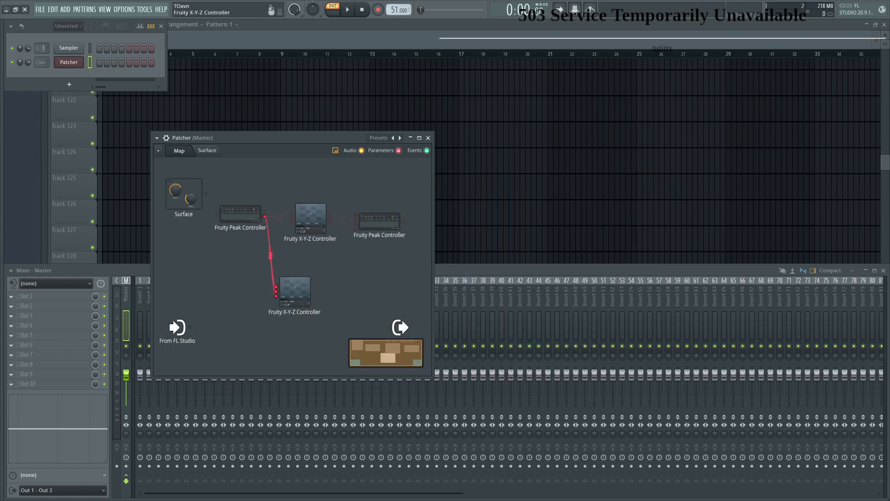
left_click(310, 218)
left_click_drag(469, 148, 575, 149)
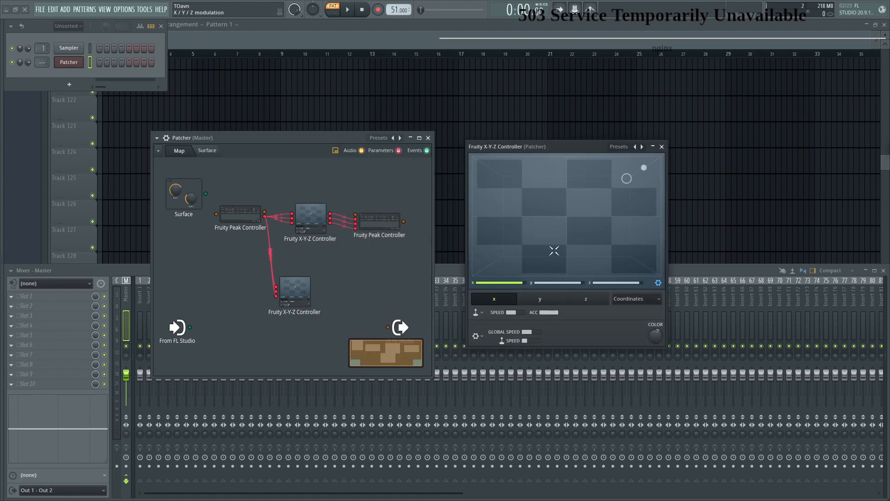
left_click_drag(532, 332, 531, 333)
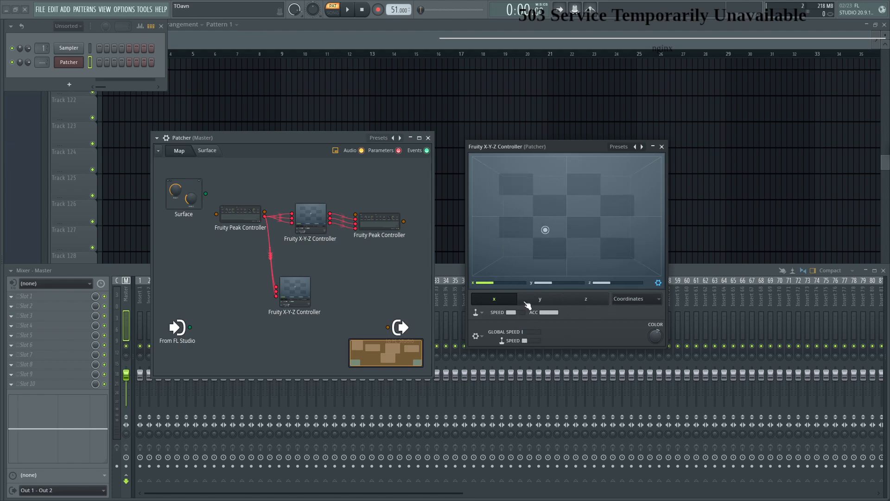
- Try a Y smoothing speed of 99% on the Fruity X-Y-Z Controller, then return to its X axis
left_click(573, 300)
left_click(559, 301)
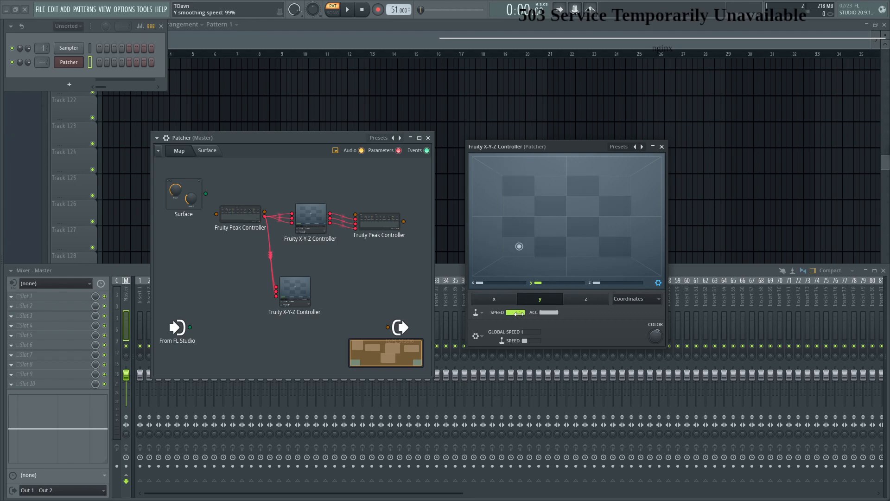
left_click_drag(460, 314, 516, 314)
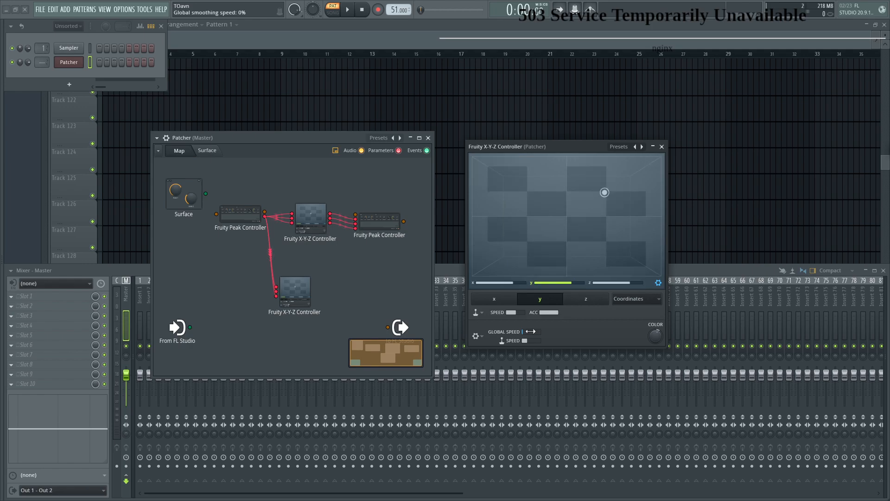
left_click(502, 302)
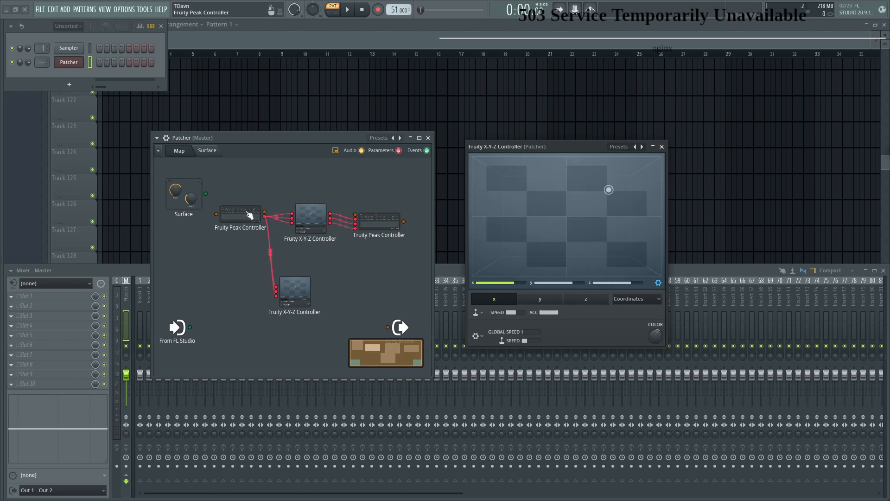
- Show the first Fruity Peak Controller beside the X-Y-Z Controller and raise the latter's global smoothing speed to about half
left_click(254, 222)
left_click_drag(347, 253, 310, 264)
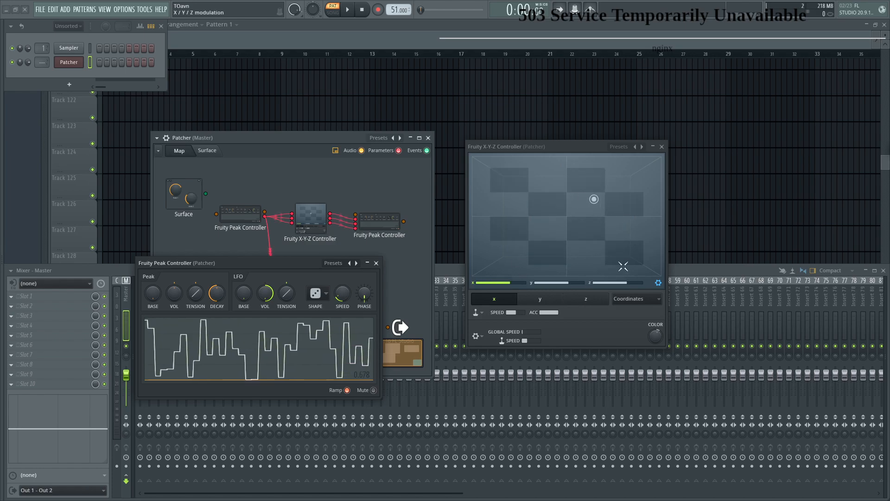
left_click_drag(524, 334, 541, 328)
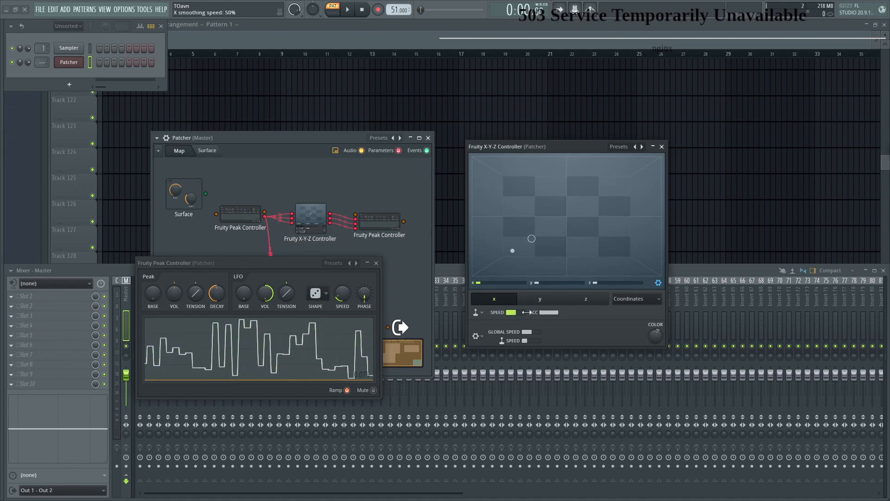
- Bend the X-Y-Z Controller's X axis Input mapping curve upward at its midpoint and return to the Coordinates view
left_click(659, 301)
left_click(647, 321)
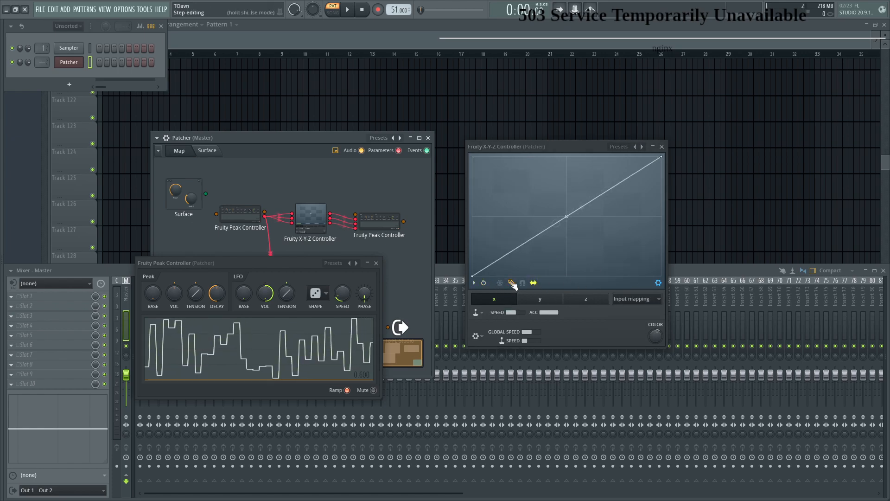
left_click(566, 218)
left_click_drag(567, 216, 567, 166)
left_click(642, 300)
left_click(642, 309)
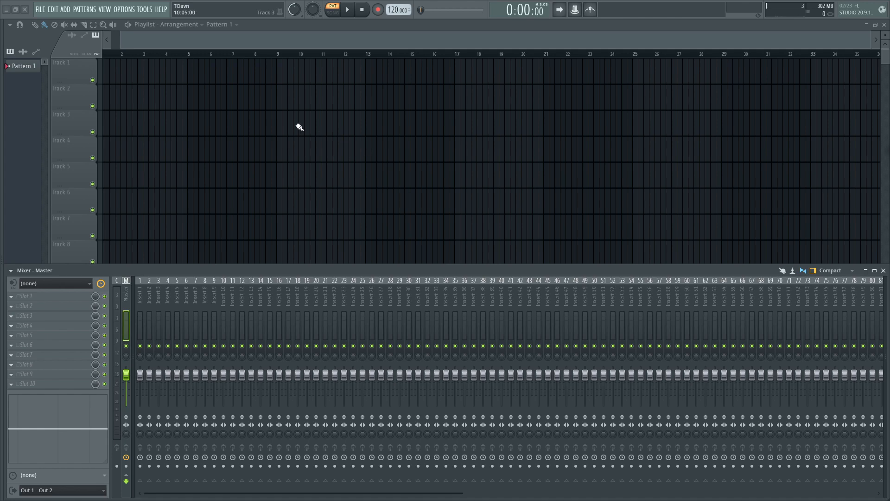
- Load a Fruity peak controller, a Fruity X-Y-Z Controller and another Fruity peak controller into the Master track's first three effect slots
middle_click(63, 296)
type("y X")
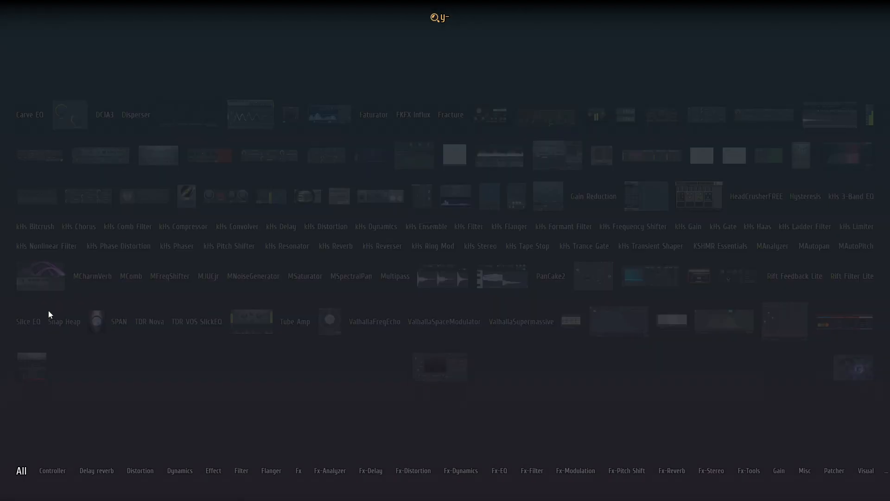
type("-")
key("Return")
left_click_drag(24, 324, 29, 317)
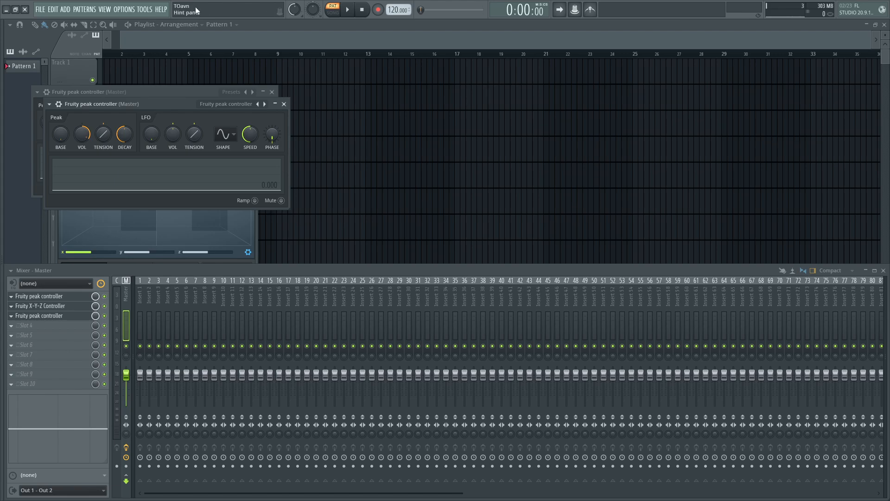
- Add a 3x Osc instrument from the plugin picker
key("F8")
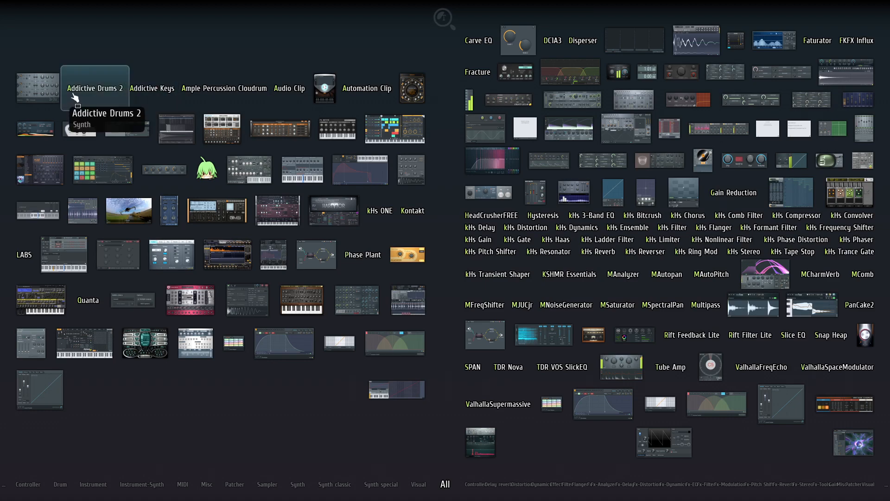
left_click(39, 88)
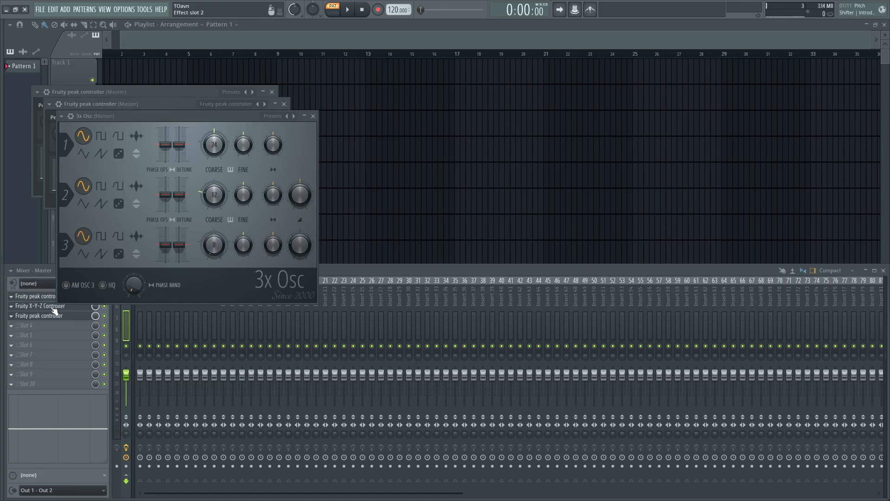
key("F8")
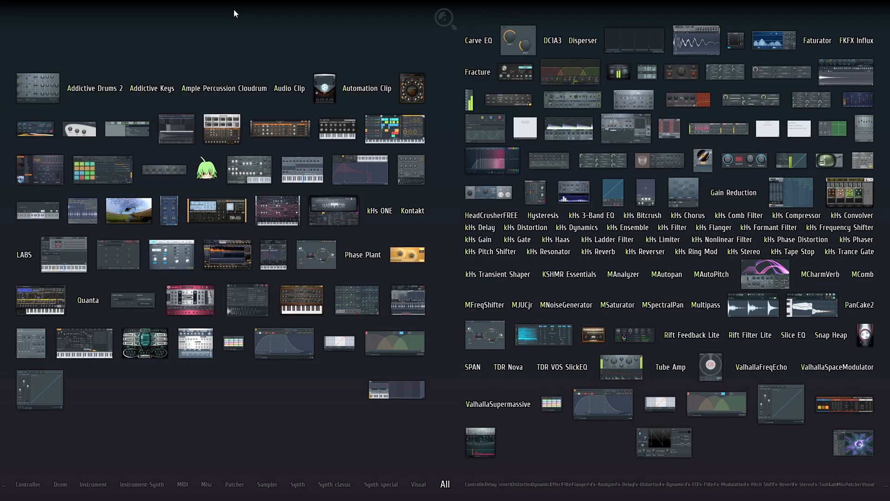
left_click_drag(248, 302, 257, 79)
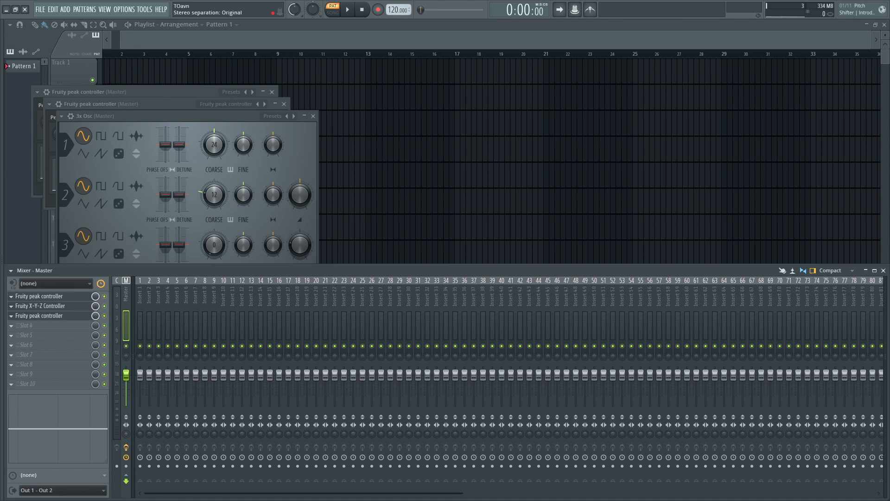
- Remove the three Fruity controllers from the Master track's effect slots
left_click(214, 376)
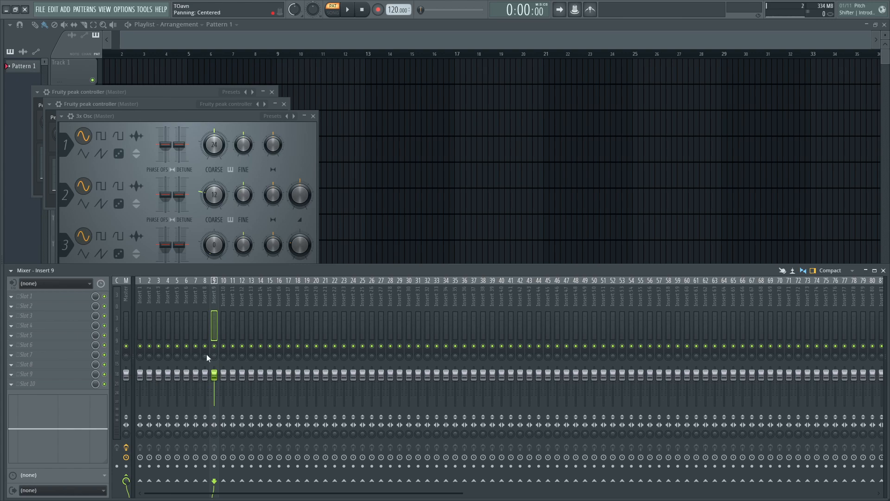
left_click(119, 317)
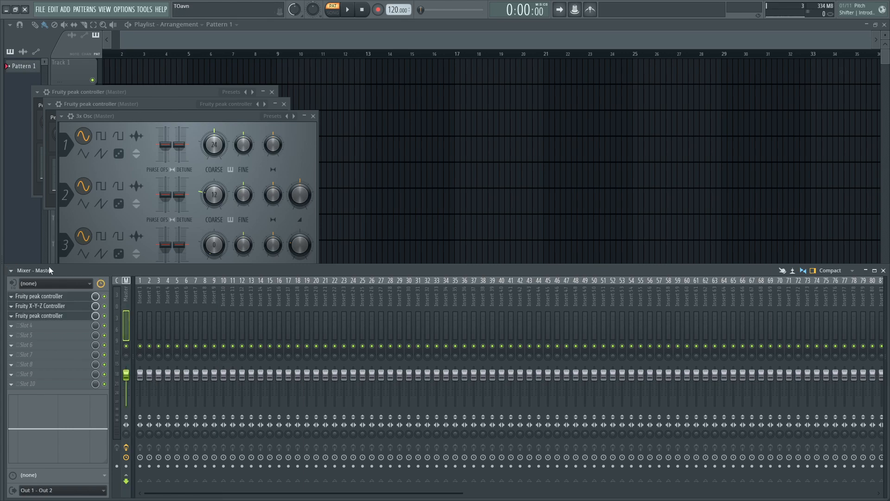
key("ctrl+z")
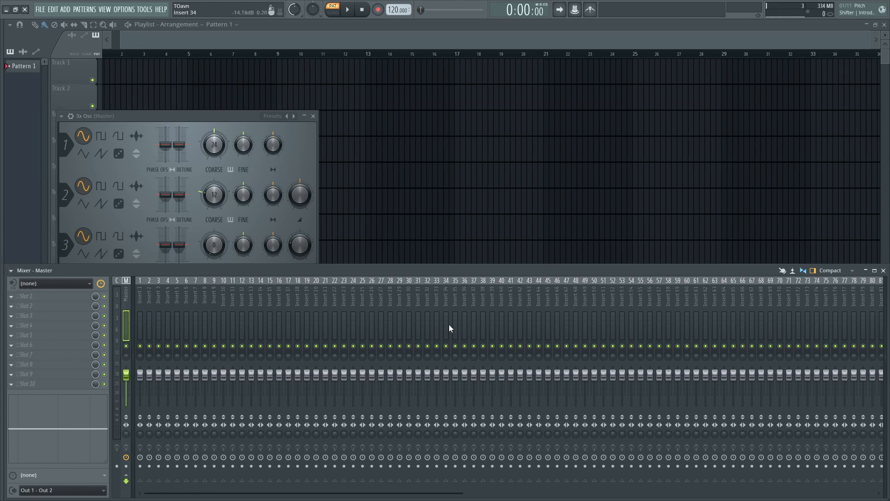
- Select mixer track Insert 125 and load a Fruity peak controller into its first effect slot
left_click_drag(557, 317, 731, 313)
left_click(880, 315)
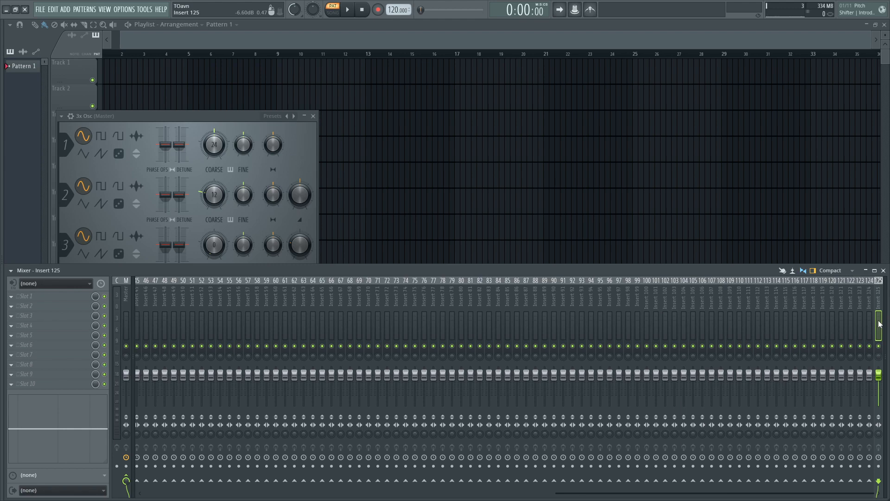
key("F8")
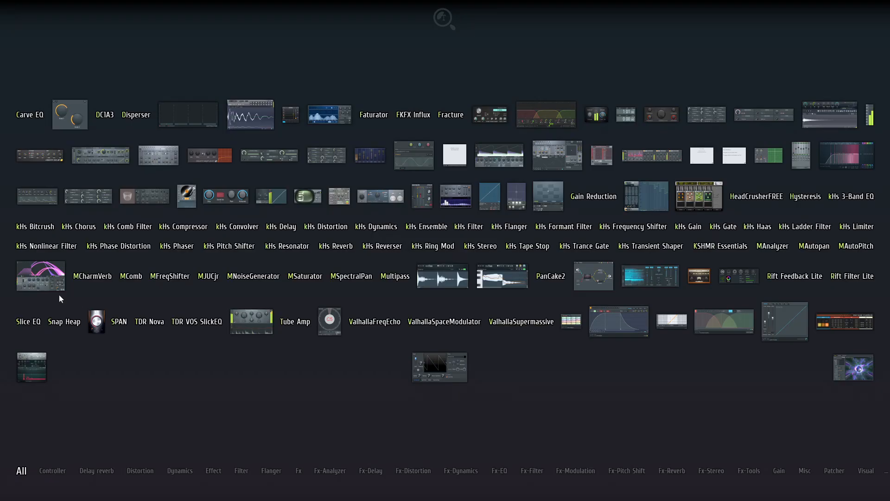
type("peak")
left_click(37, 196)
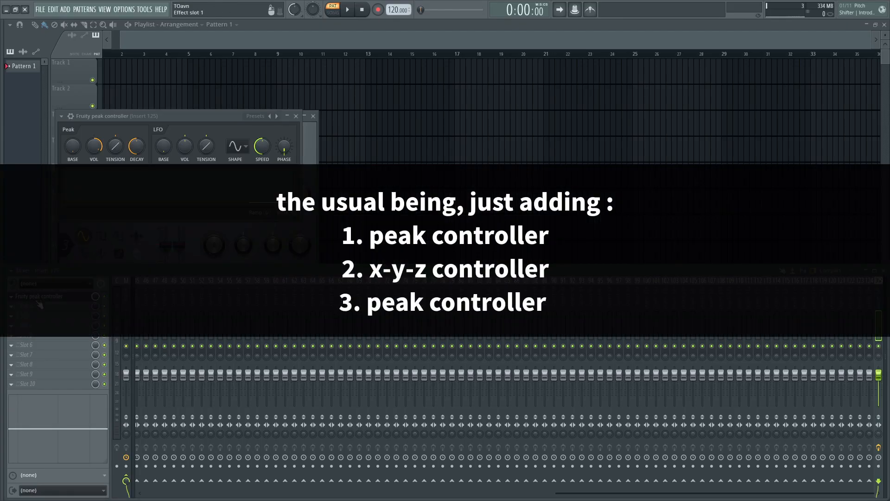
- Add a Fruity X-Y-Z Controller and a second Fruity peak controller to the next two effect slots of Insert 125
key("F8")
type("x-y")
key("Return")
key("F8")
type("peak")
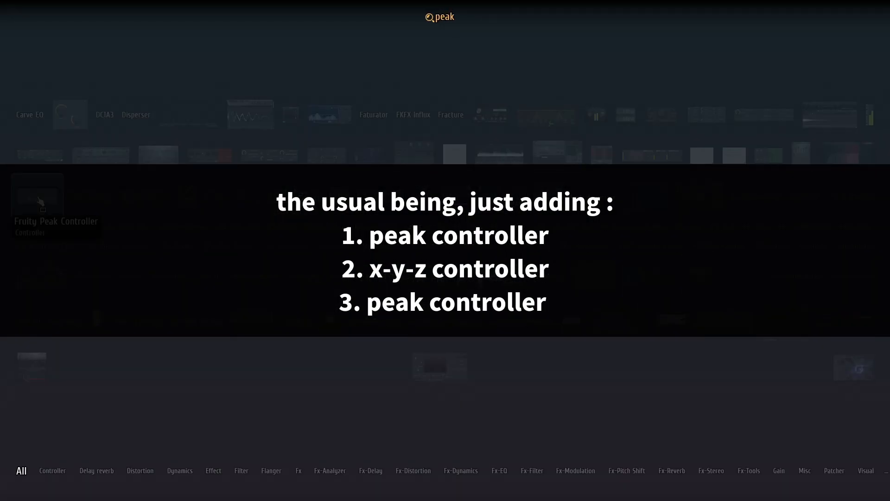
key("Return")
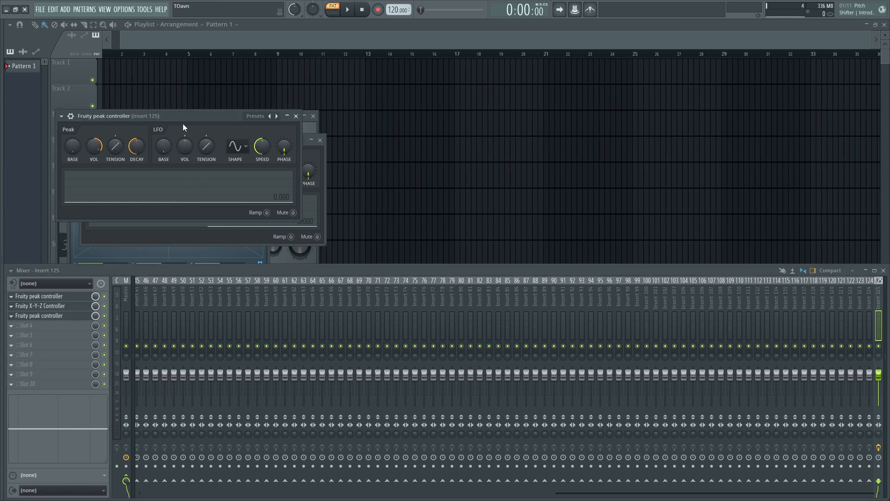
- Move one Fruity peak controller window into free space and load its Randomness preset
left_click_drag(182, 124, 486, 166)
left_click(582, 157)
left_click(597, 185)
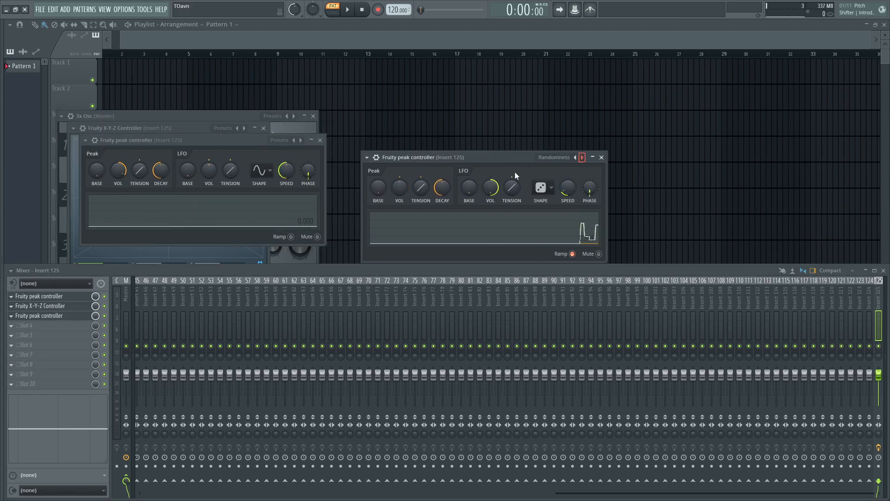
- Bring up the Fruity X-Y-Z Controller of Insert 125 and move its window lower, clear of the peak controllers
left_click(41, 306)
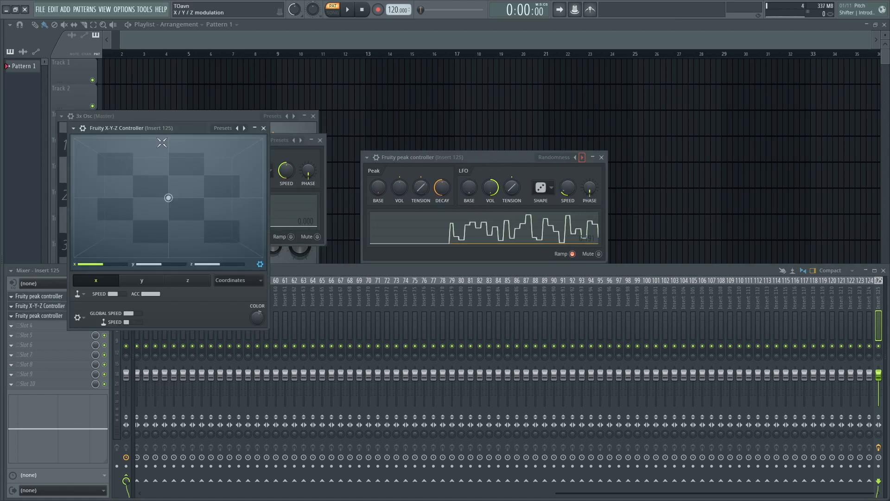
left_click_drag(172, 129, 237, 225)
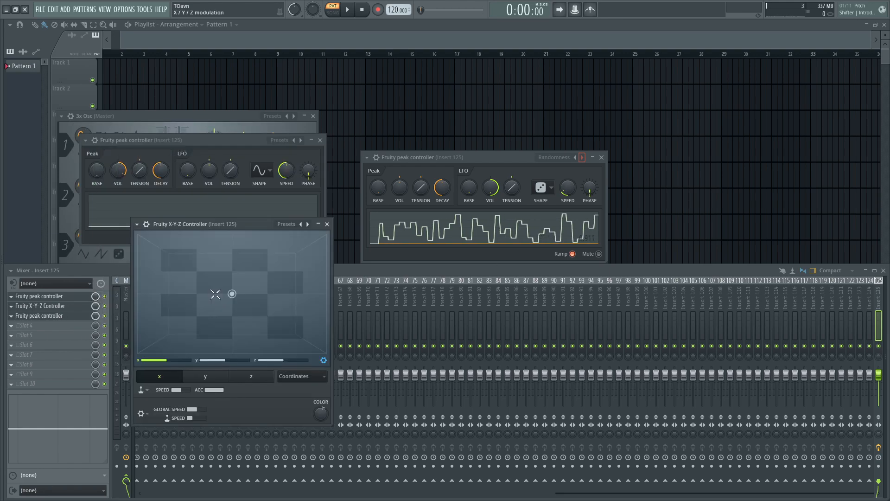
right_click(167, 364)
left_click(210, 425)
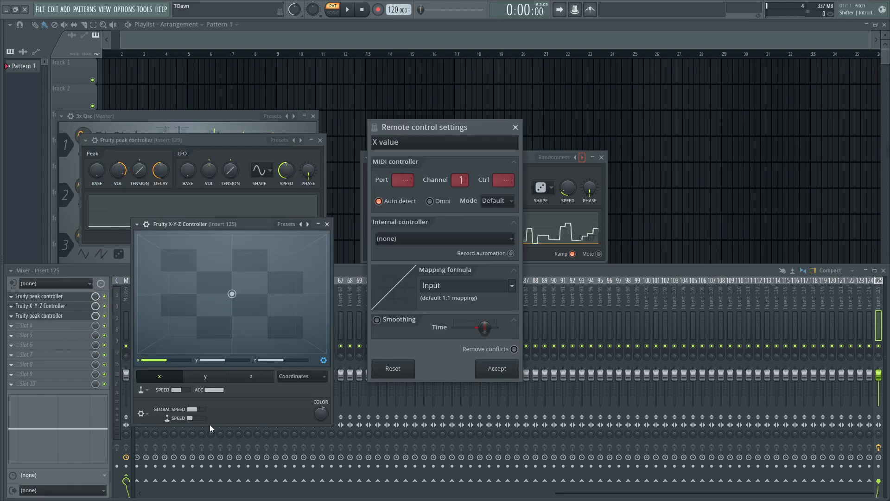
left_click(445, 239)
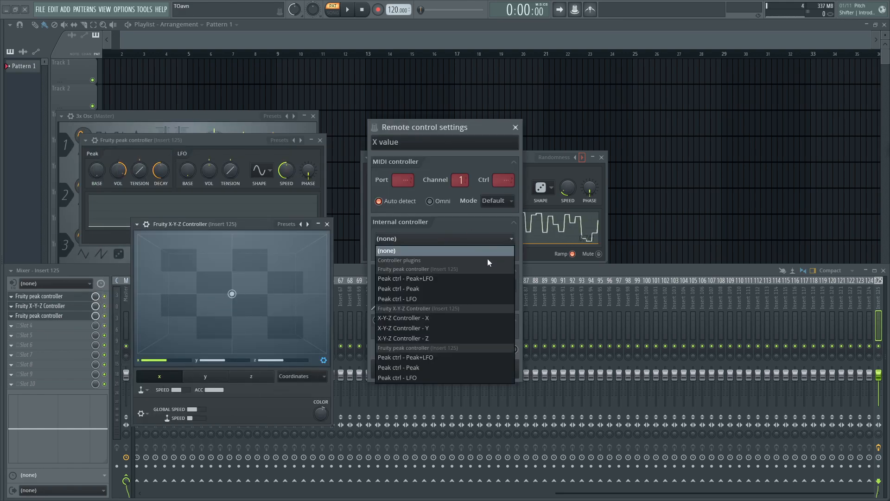
left_click(444, 281)
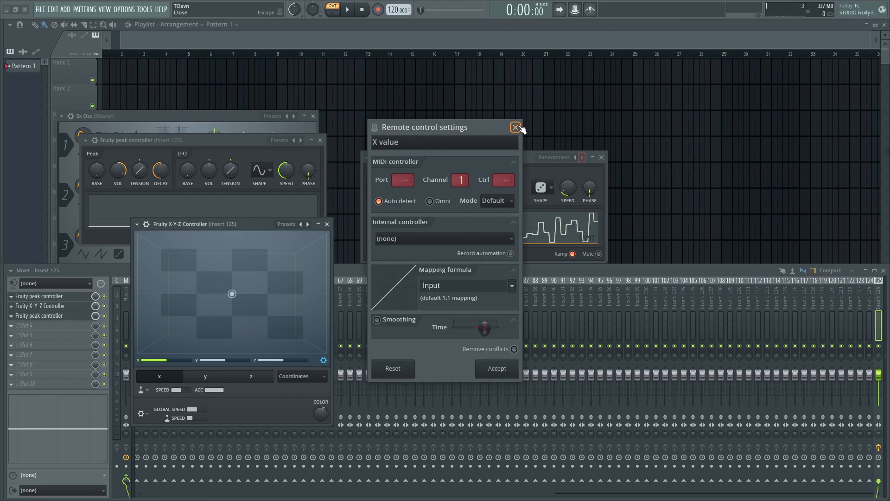
left_click(516, 127)
- Rename the Fruity peak controller in Insert 125's first effect slot to DONT LINK
left_click(41, 297)
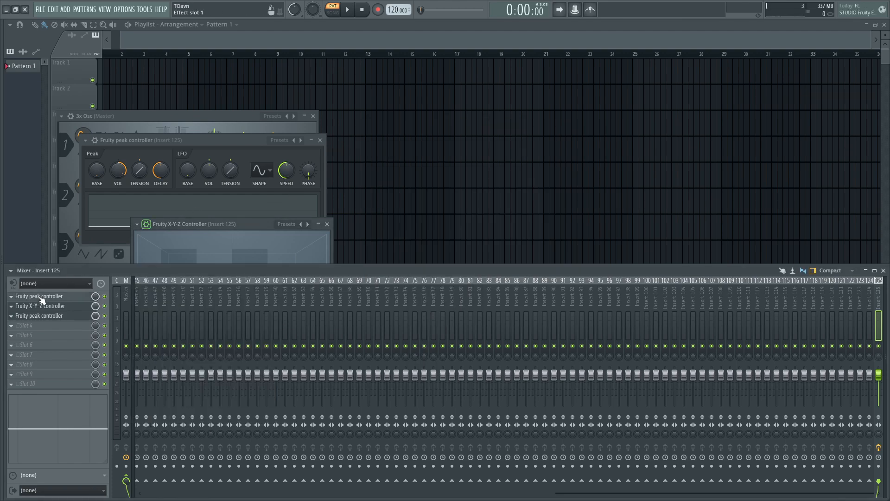
right_click(41, 298)
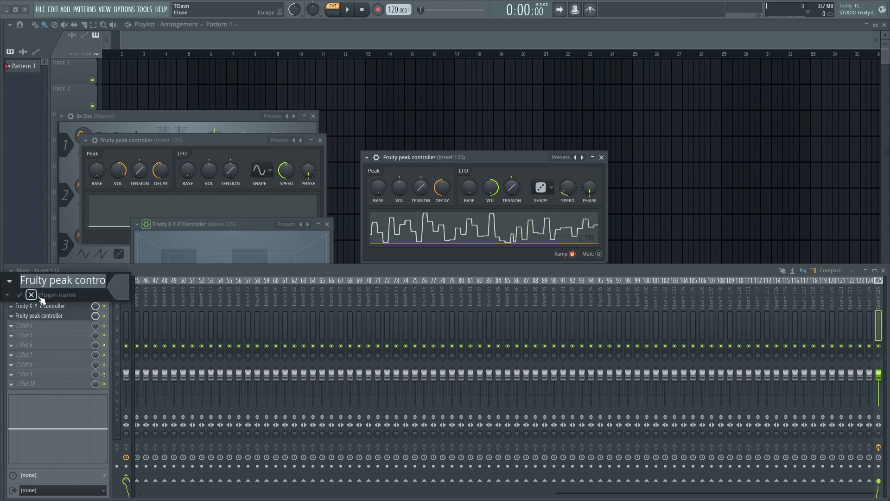
type("DONT ")
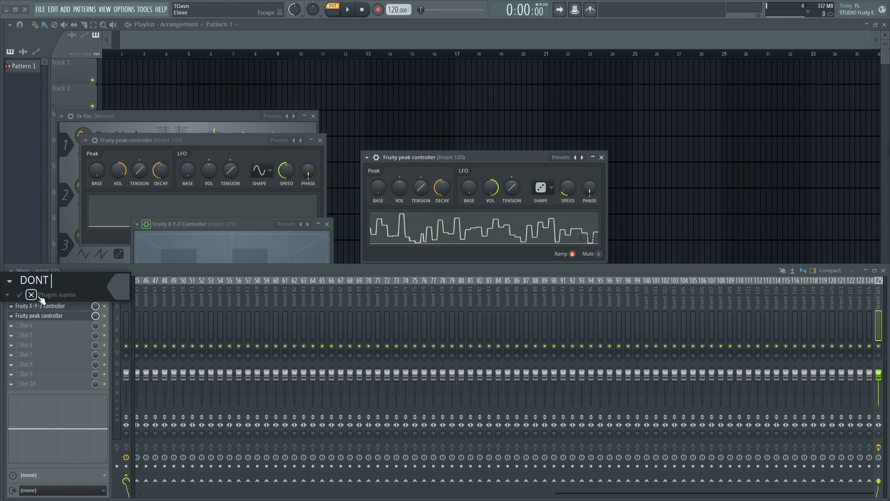
type("LINK")
key("Return")
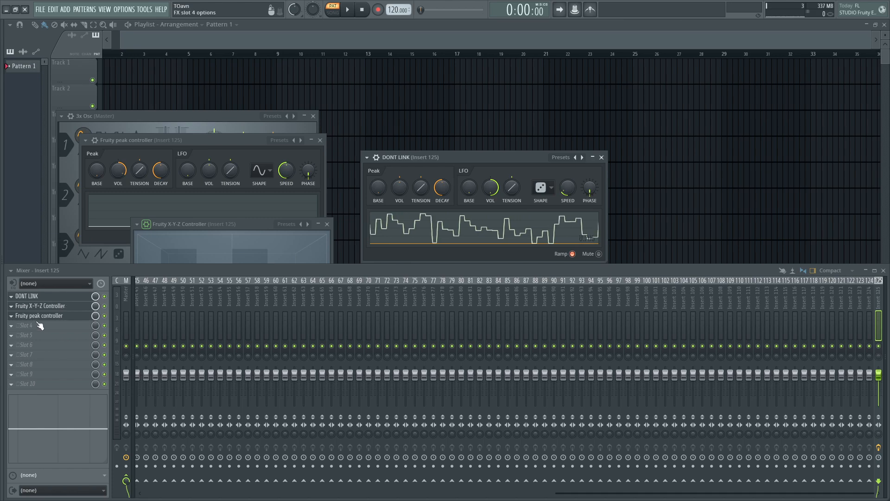
- Link the Fruity X-Y-Z Controller's X value to the internal controller DONT LINK - LFO
left_click(45, 306)
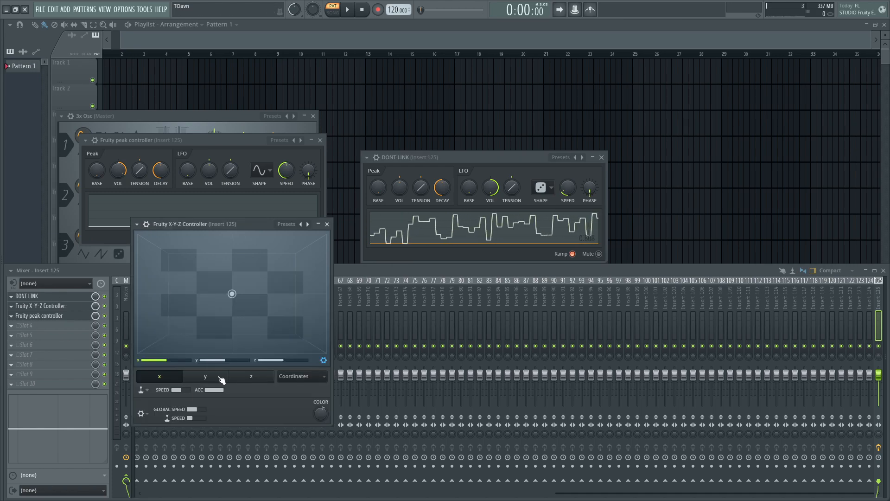
right_click(166, 381)
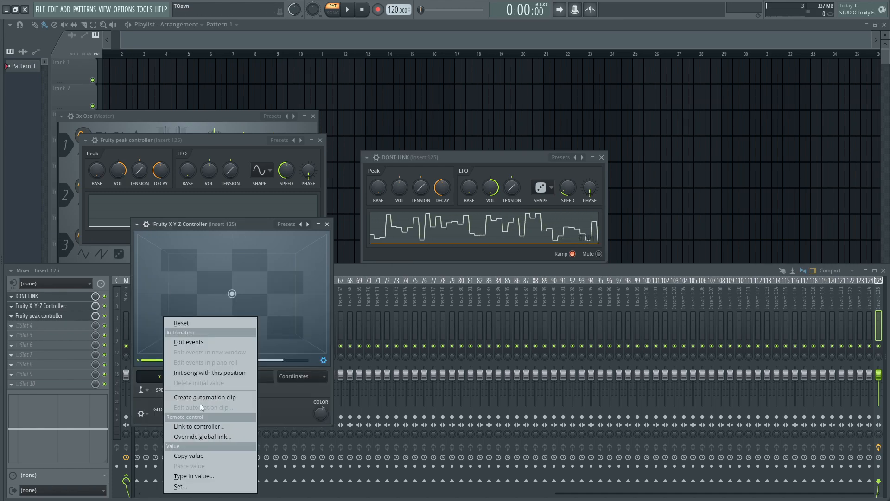
left_click(200, 429)
left_click(407, 239)
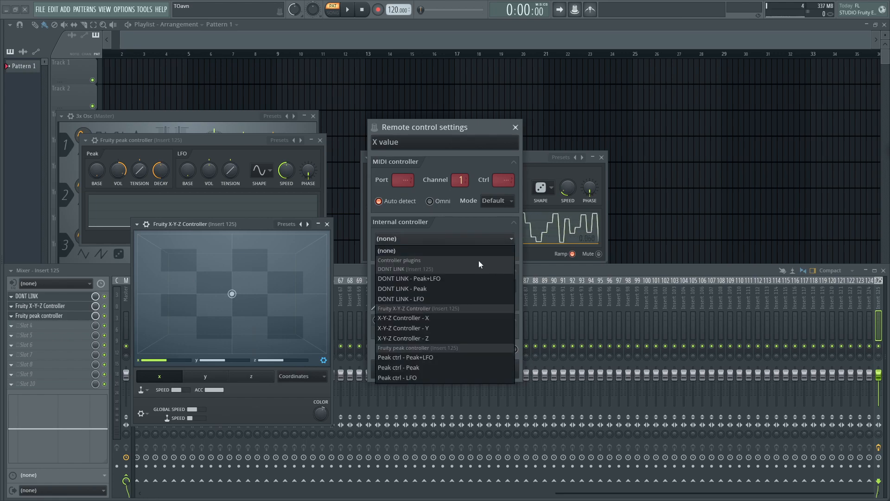
left_click(441, 298)
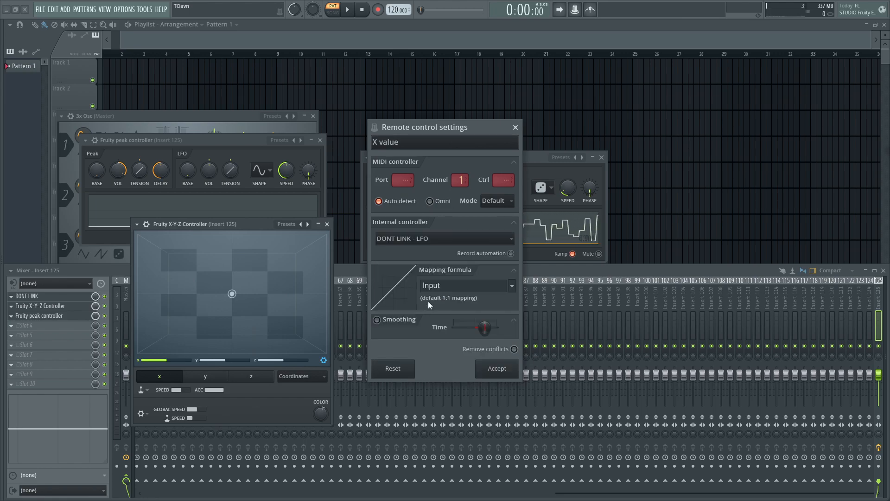
left_click(497, 368)
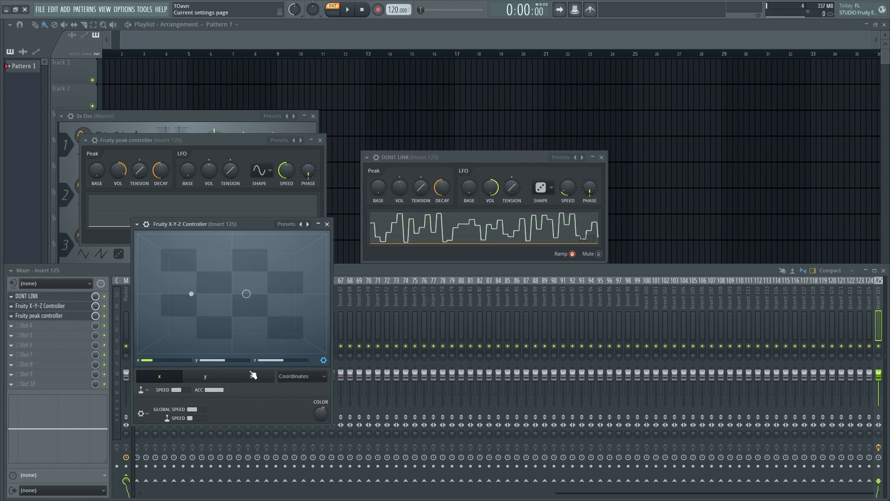
- Link the Fruity X-Y-Z Controller's Y value to the internal controller DONT LINK - LFO
right_click(227, 360)
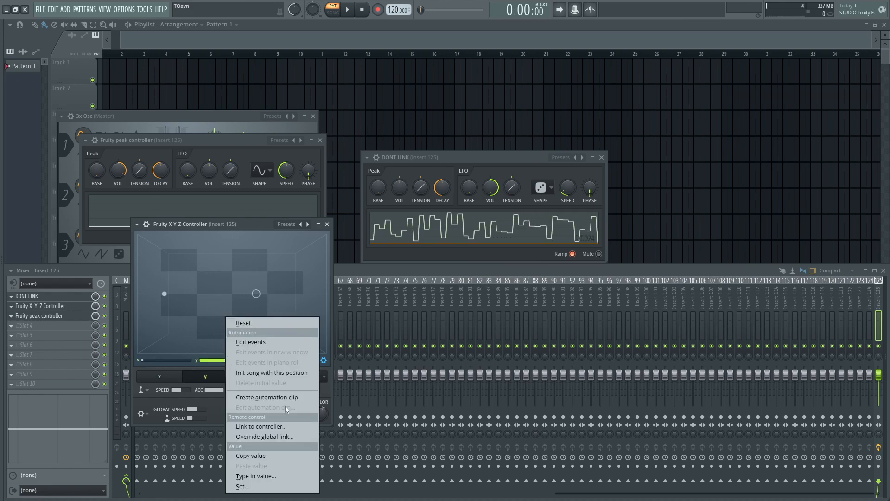
left_click(257, 427)
left_click(422, 239)
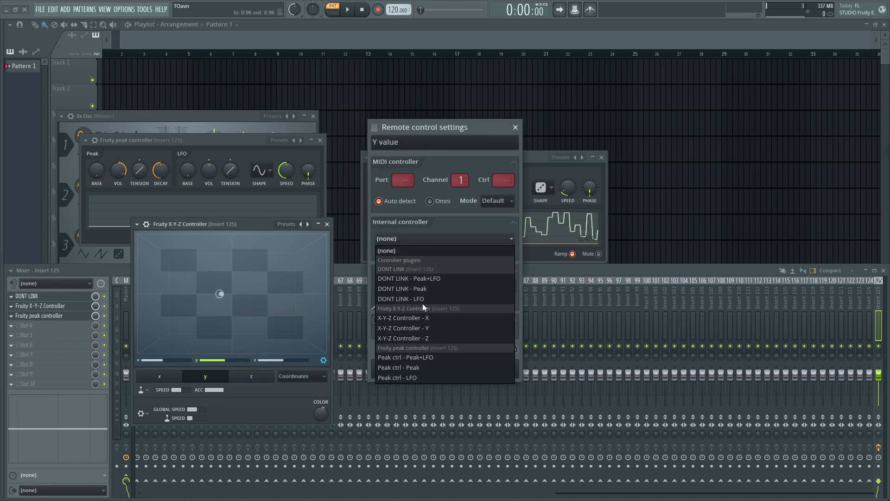
left_click(431, 293)
left_click(496, 368)
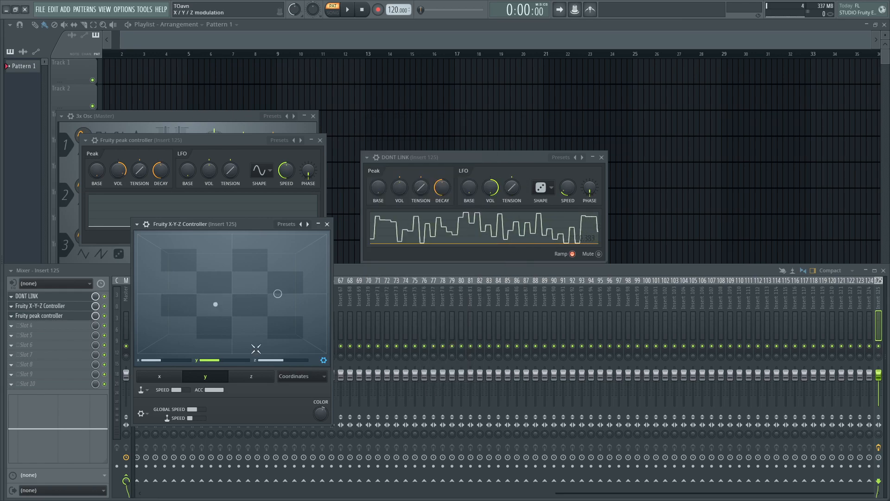
- Link the Fruity X-Y-Z Controller's Z value to the internal controller DONT LINK - LFO
right_click(277, 360)
left_click(322, 423)
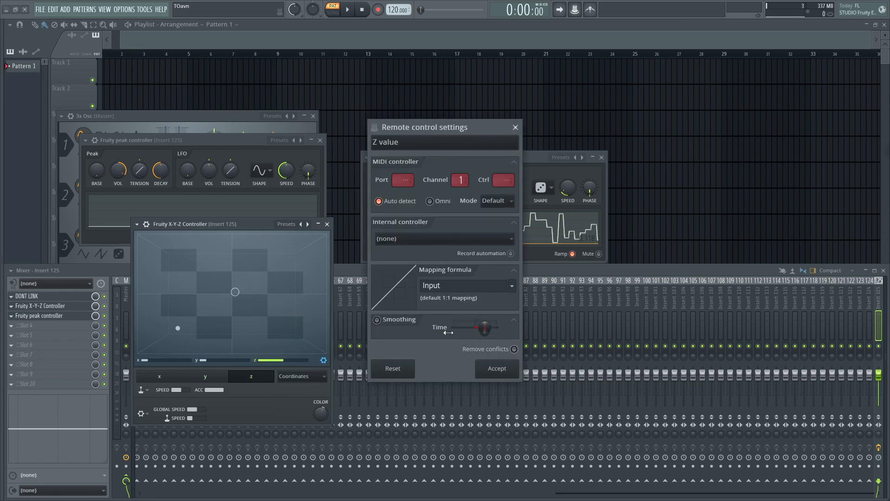
left_click(458, 239)
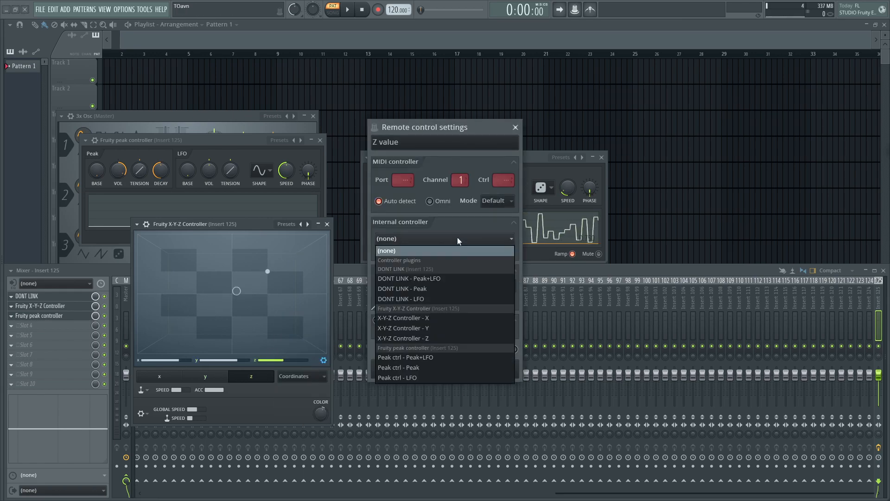
left_click(445, 298)
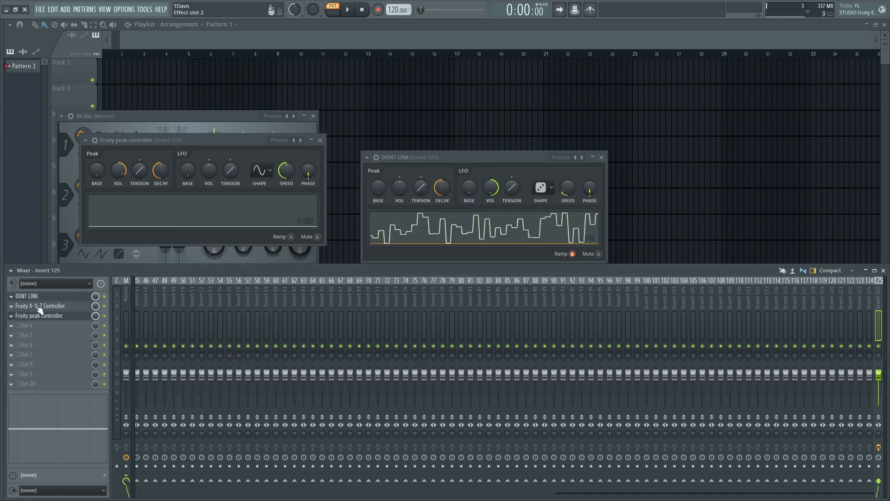
- Rename the Fruity X-Y-Z Controller in Insert 125's second effect slot to DONT LINK
left_click(38, 307)
left_click(38, 307)
left_click(38, 307)
right_click(38, 307)
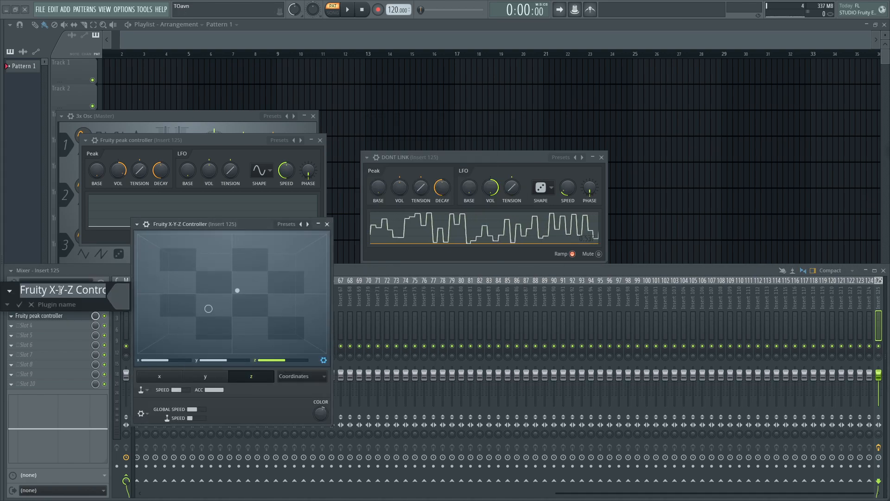
type("DON")
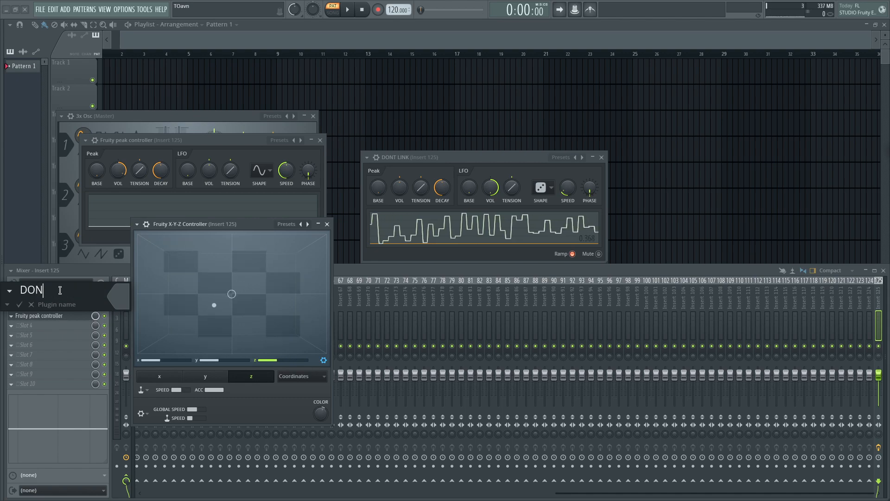
type("T LINK")
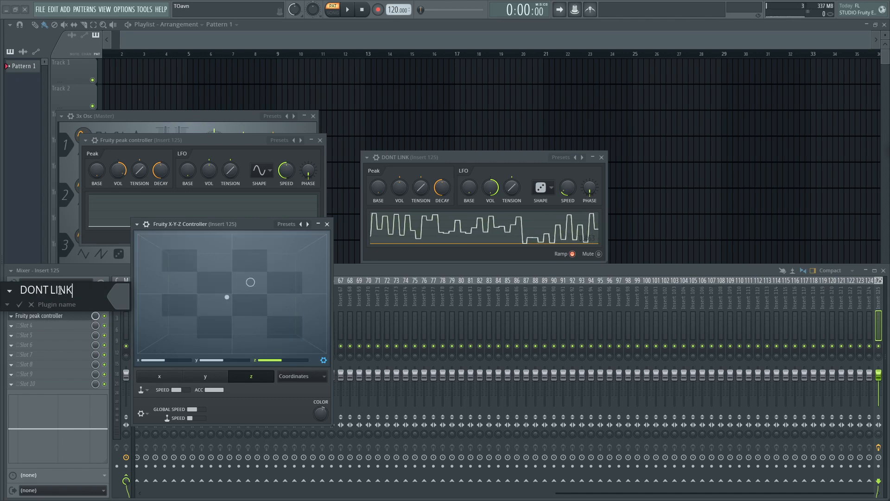
key("Return")
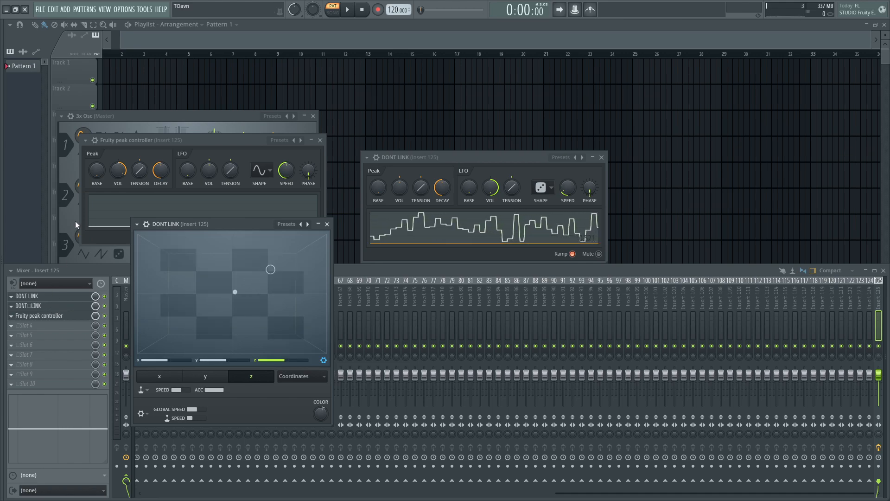
- Raise the third-slot Fruity peak controller's LFO volume to about 95% and link its LFO tension to DONT LINK - X
left_click(46, 315)
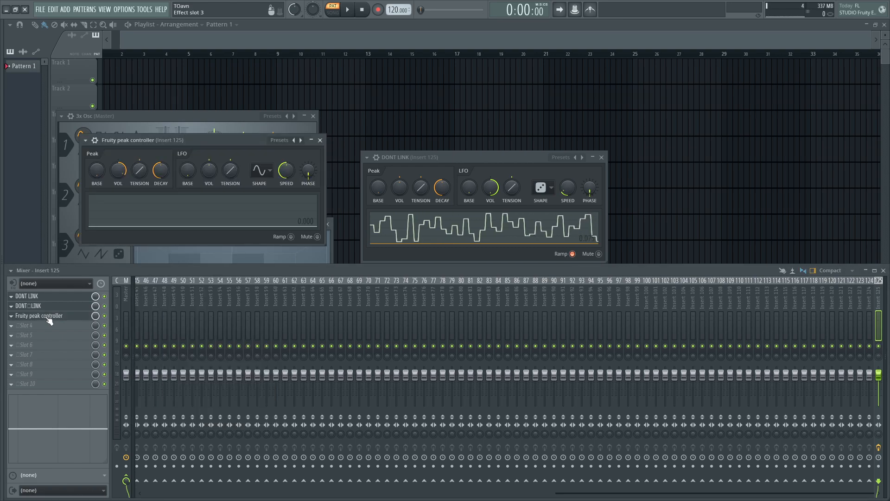
left_click_drag(209, 171, 209, 138)
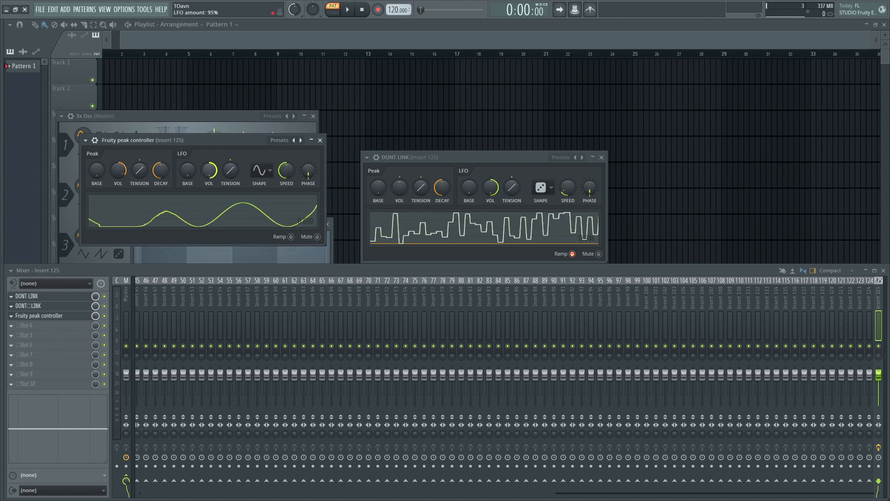
right_click(232, 170)
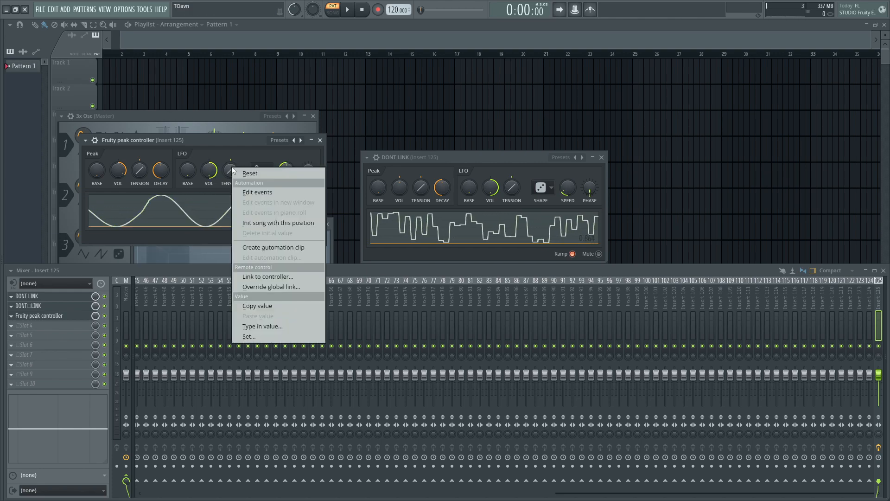
left_click(272, 277)
left_click(433, 239)
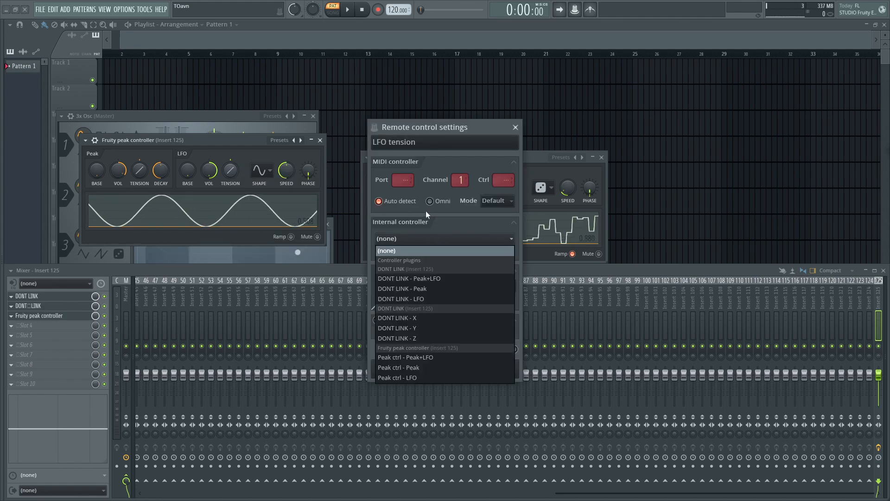
left_click(413, 317)
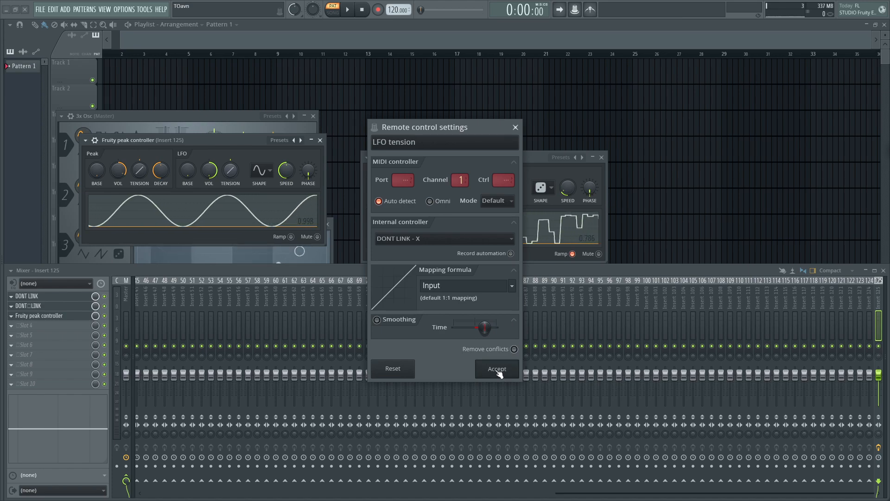
left_click(496, 369)
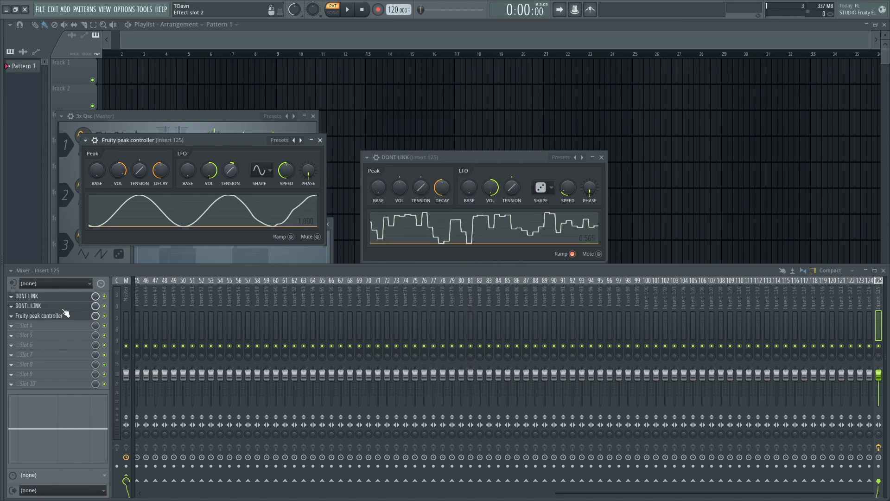
- Link the third-slot Fruity peak controller's LFO shape to the internal controller DONT LINK - Y
right_click(258, 170)
left_click(293, 281)
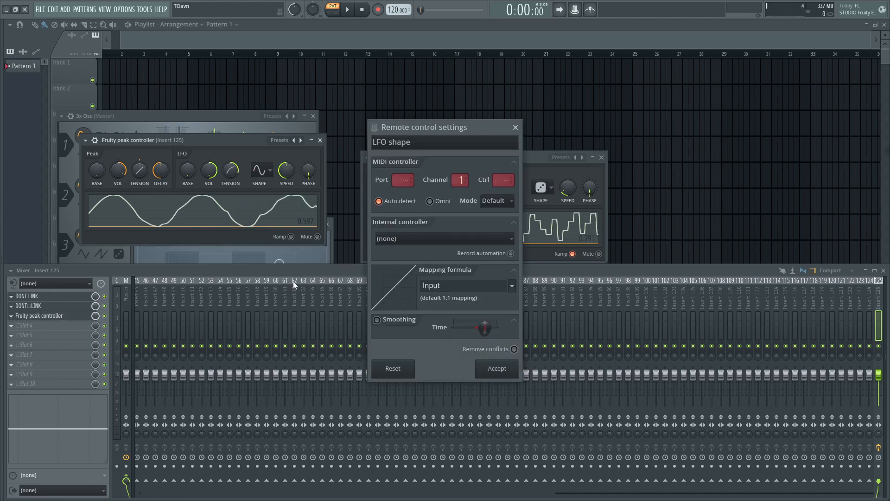
left_click(430, 237)
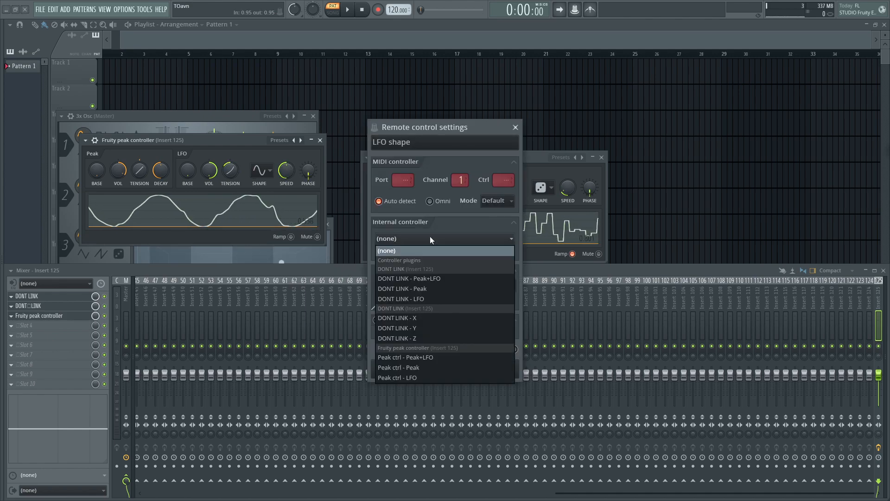
left_click(447, 328)
- Link the third-slot Fruity peak controller's LFO speed to the internal controller DONT LINK - Z
right_click(283, 170)
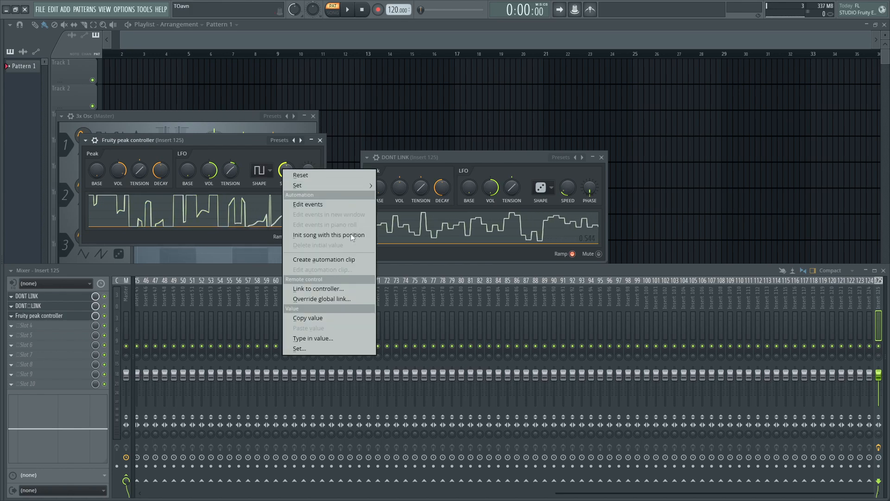
left_click(338, 289)
left_click(433, 238)
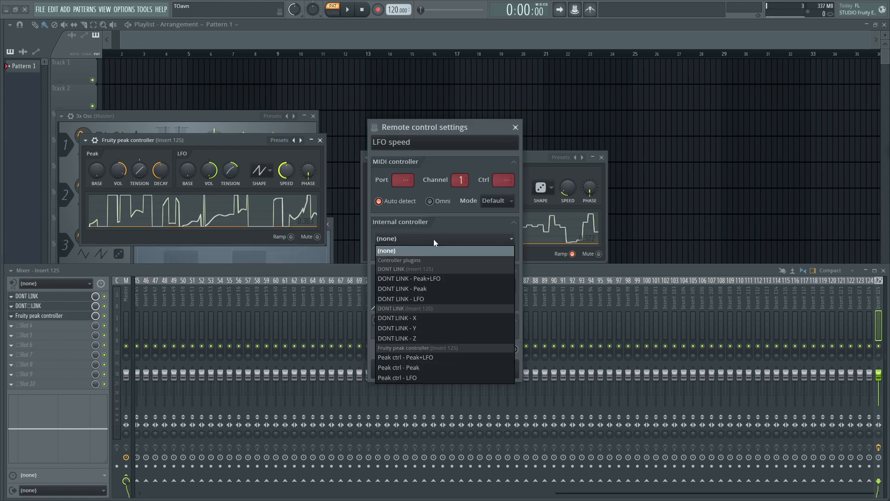
left_click(434, 337)
left_click(259, 169)
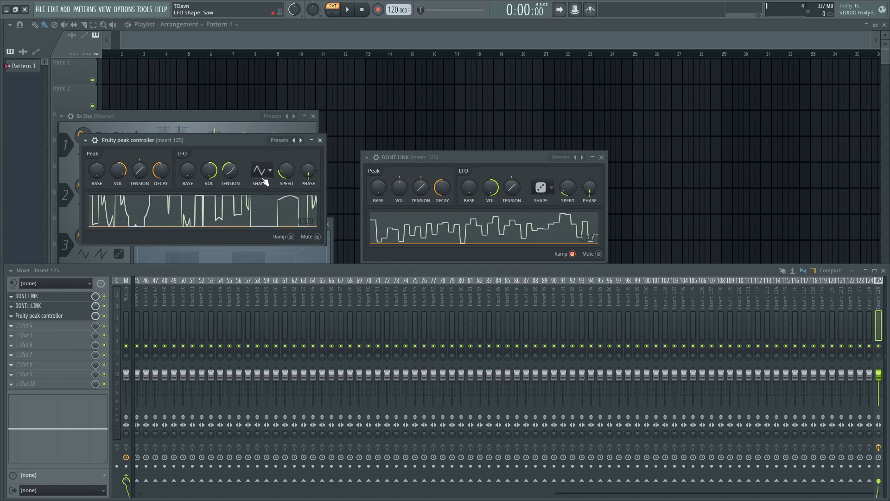
- Reshape the X, Y and Z input mapping curves of the second-slot DONT LINK X-Y-Z controller on Insert 125 and close it
left_click(48, 307)
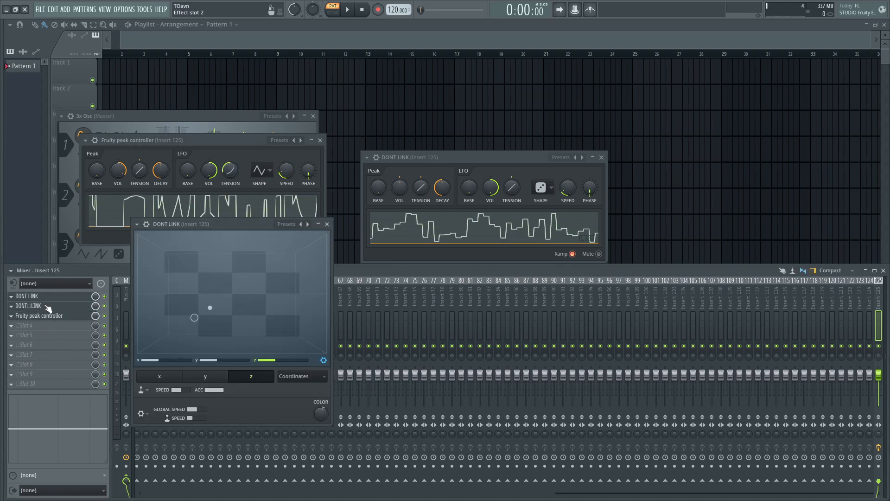
left_click(170, 375)
scroll(284, 378, "down", 1)
left_click_drag(231, 295, 232, 264)
left_click(207, 377)
left_click_drag(138, 354, 138, 282)
left_click_drag(327, 235, 327, 317)
left_click(251, 376)
left_click_drag(232, 294, 230, 308)
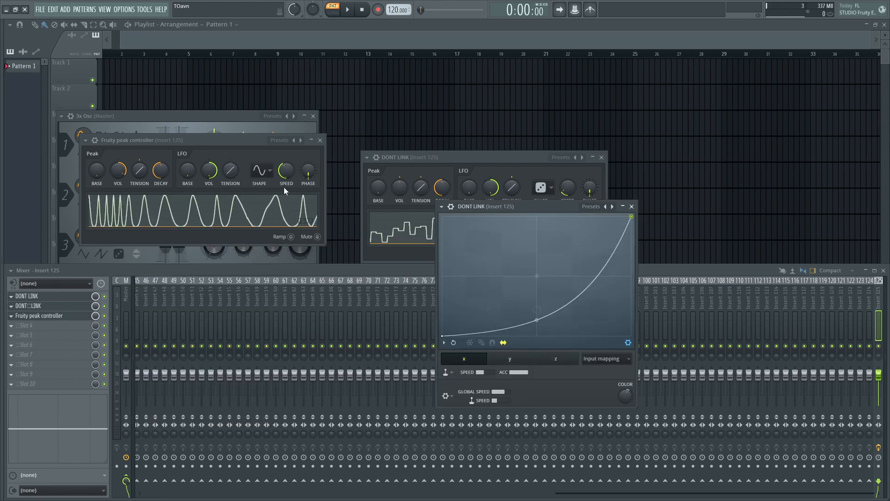
left_click(632, 206)
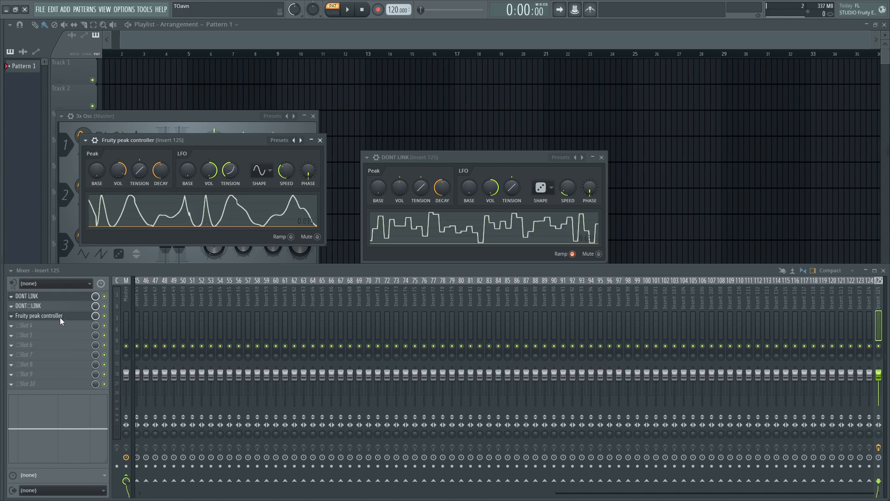
- Rename the third-slot Fruity peak controller on Insert 125 to LINK ME
key("F2")
type("LINK ME")
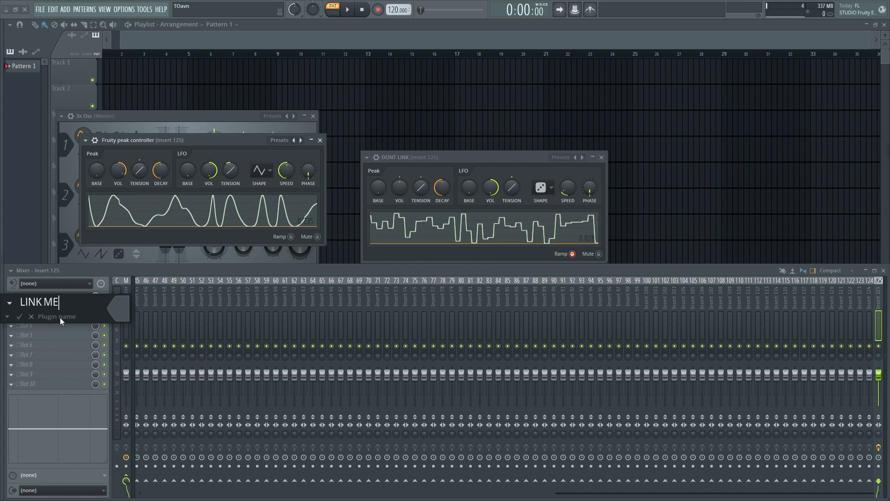
key("Return")
- Dock mixer track Insert 125 to the right side and rename it RAND MOD
right_click(878, 297)
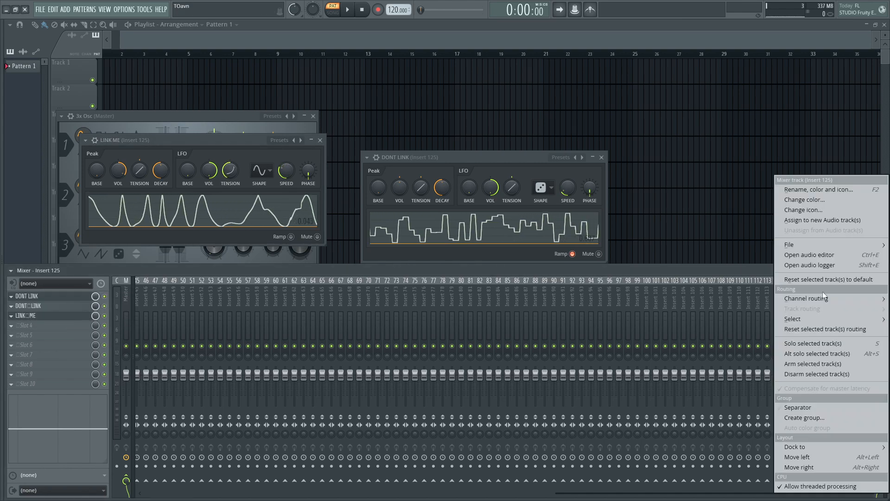
mouse_move(832, 445)
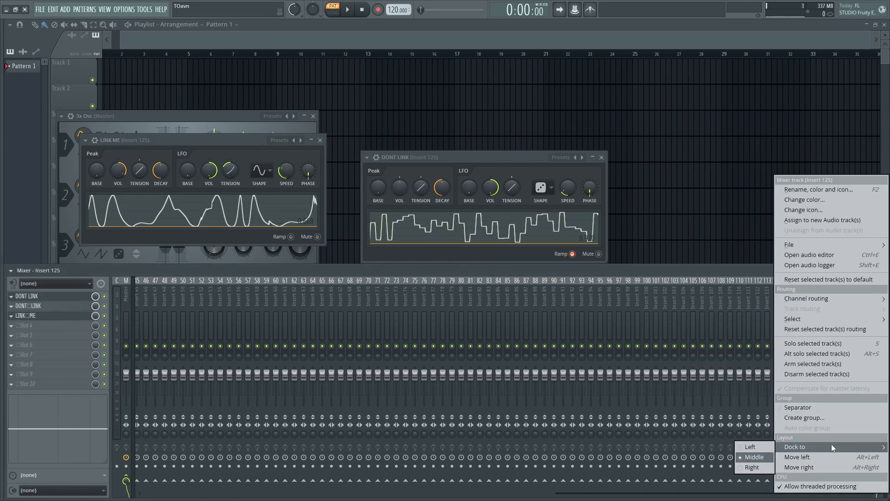
left_click(758, 468)
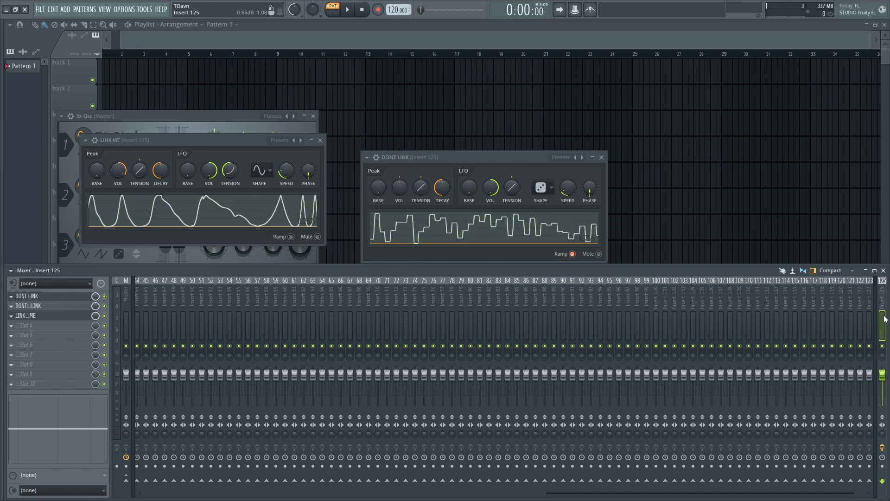
key("F2")
type("RAND MOD")
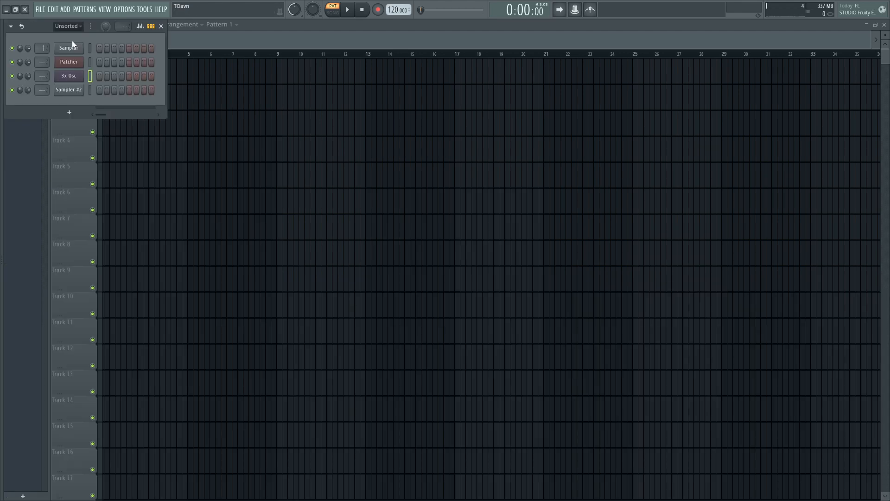
- Enable HQ in the 3x Osc channel and route it to mixer track Insert 1
left_click(68, 76)
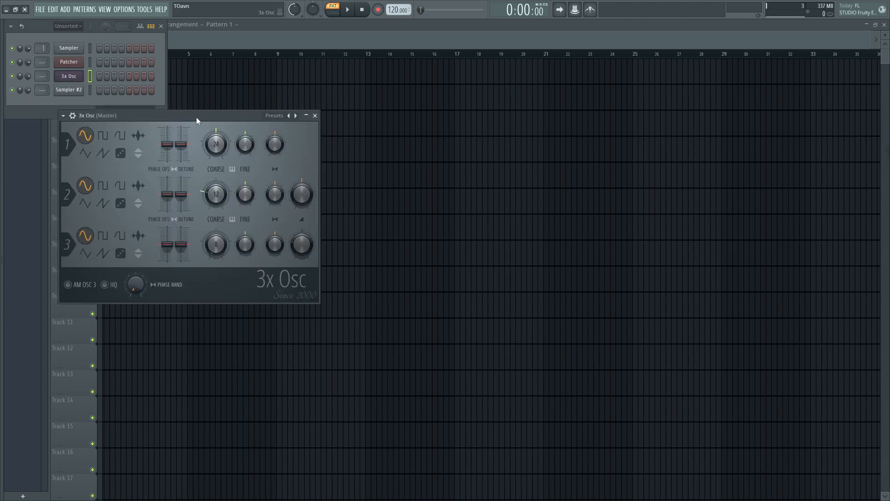
left_click_drag(196, 116, 344, 85)
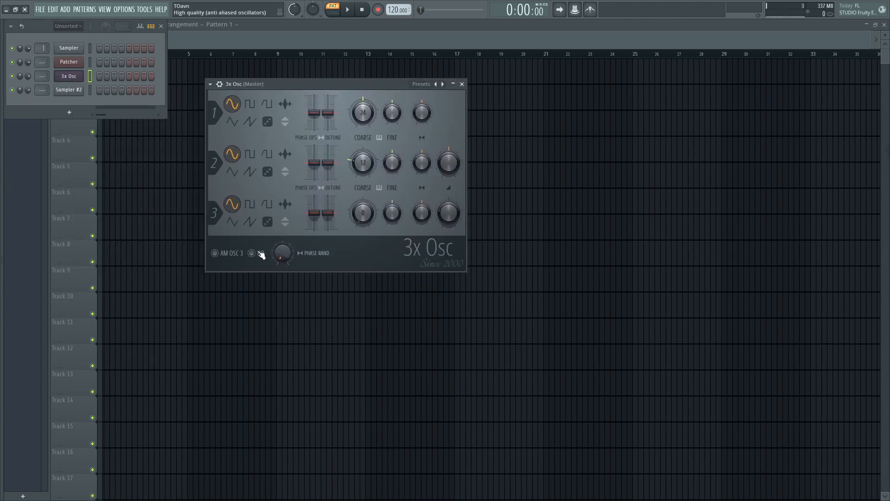
left_click(247, 84)
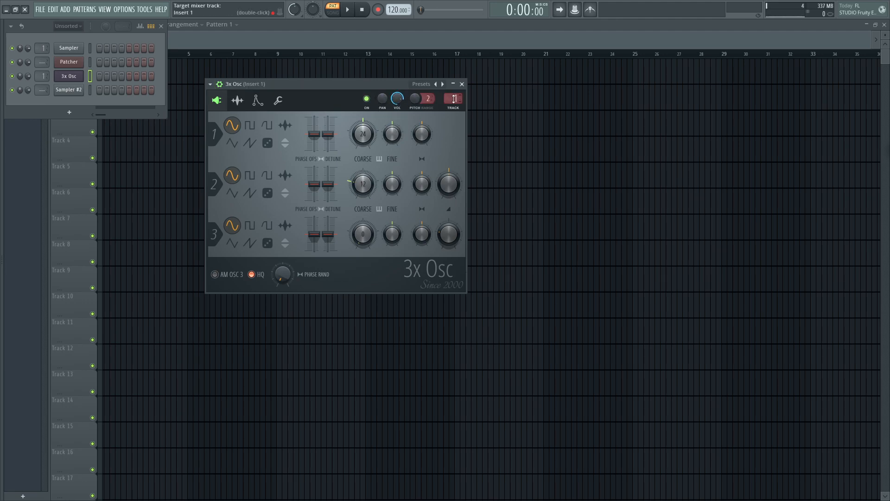
double_click(454, 98)
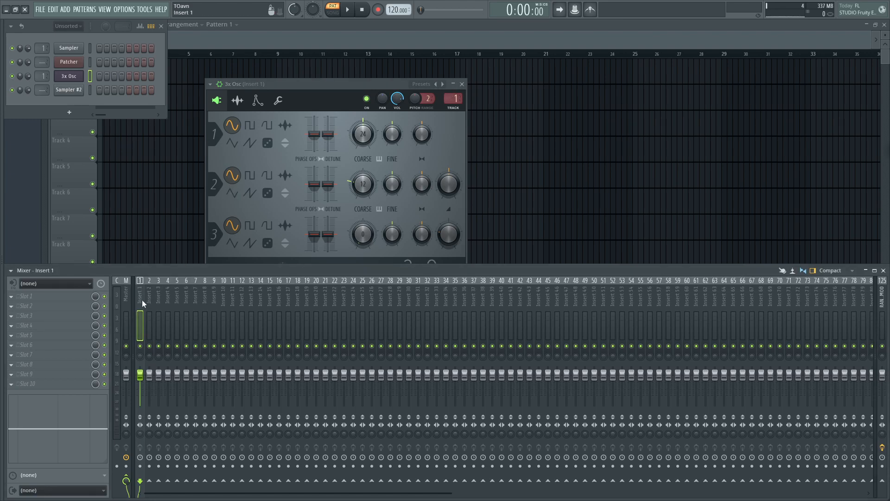
- Load a Fruity X-Y-Z Controller into Insert 1's third effect slot and link its X value to LINK ME - LFO
middle_click(55, 316)
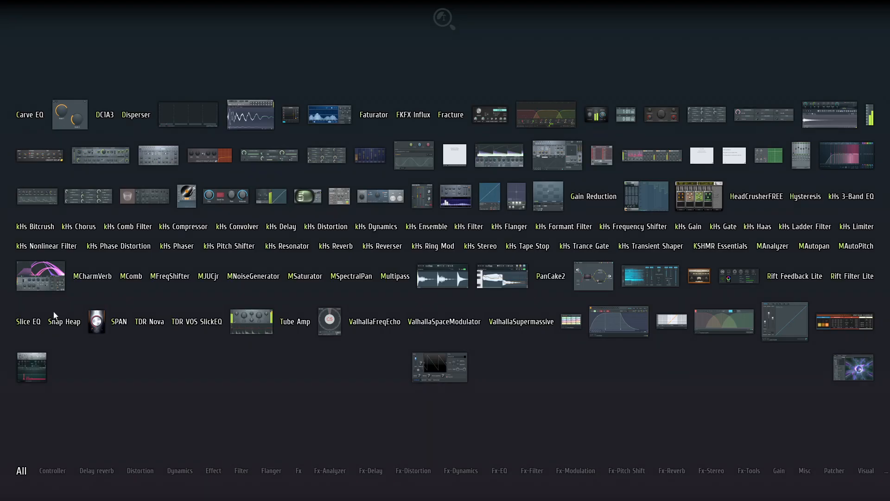
left_click(518, 197)
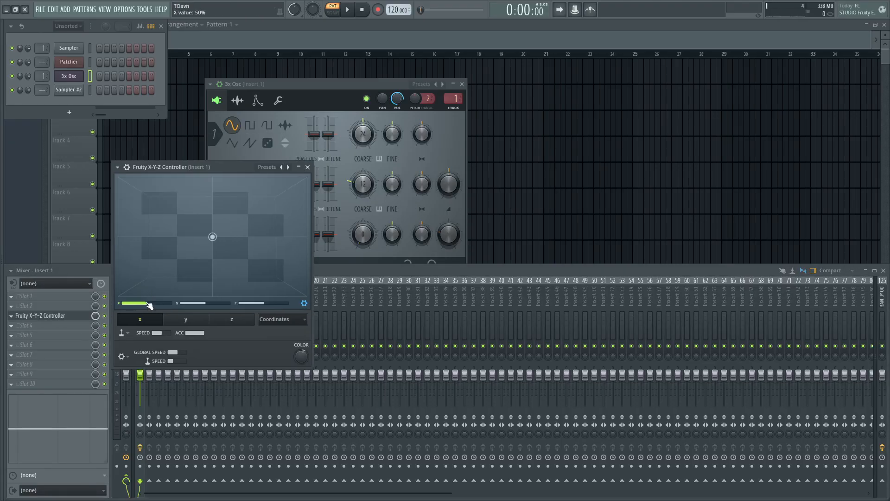
right_click(149, 305)
left_click(204, 408)
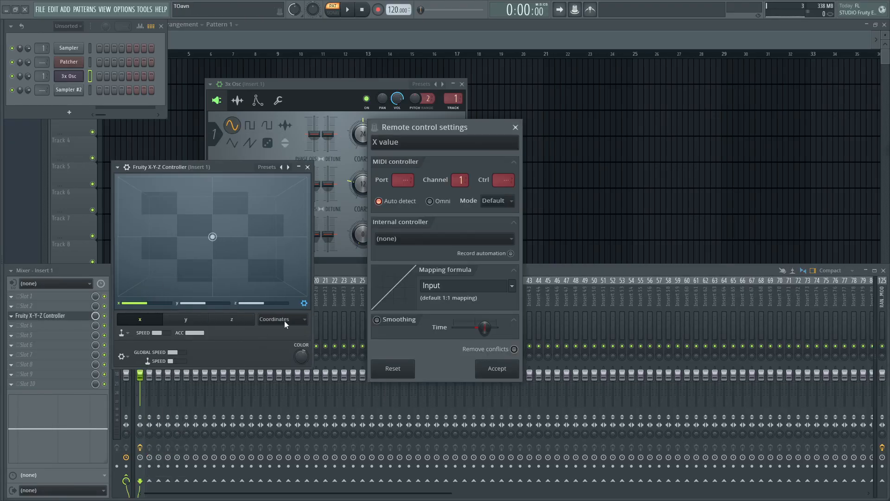
left_click(444, 239)
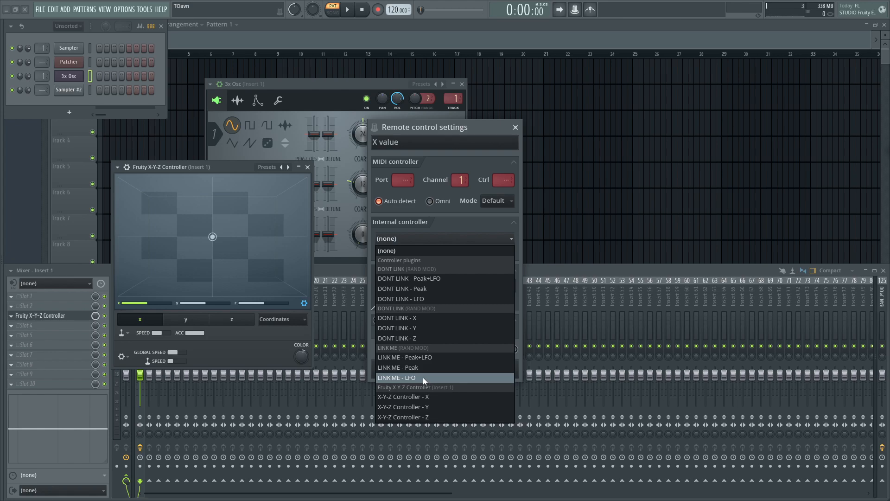
left_click(423, 377)
left_click(506, 369)
- Link the Y value of Insert 1's Fruity X-Y-Z Controller to the internal controller LINK ME - LFO
right_click(199, 304)
left_click(248, 408)
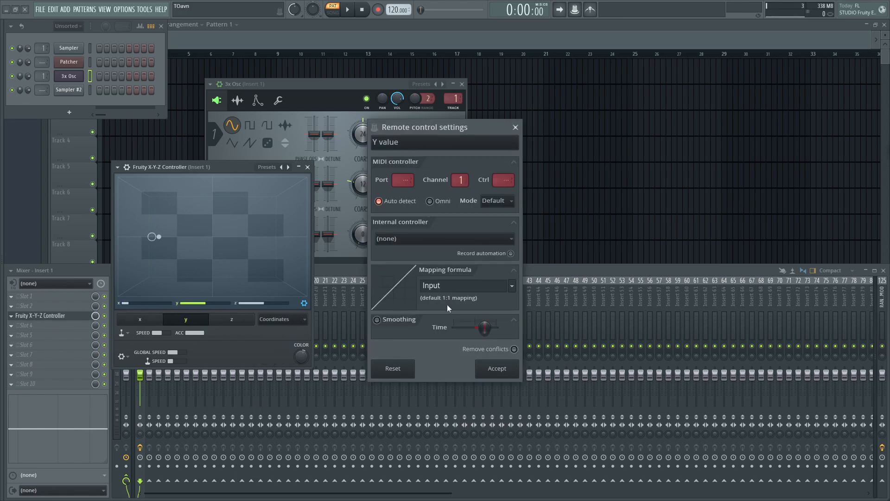
left_click(452, 238)
left_click(440, 378)
left_click(497, 368)
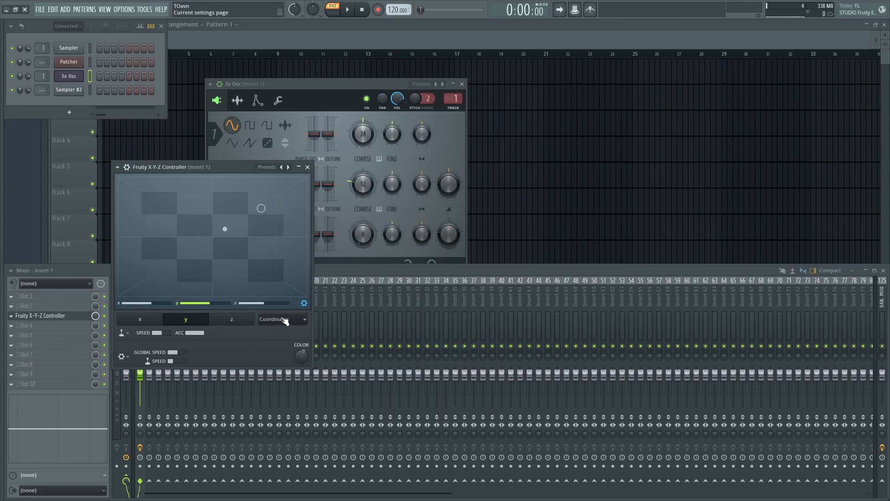
- Link the Z value of Insert 1's Fruity X-Y-Z Controller to the internal controller LINK ME - LFO
right_click(268, 303)
left_click(315, 419)
left_click(452, 238)
left_click(439, 376)
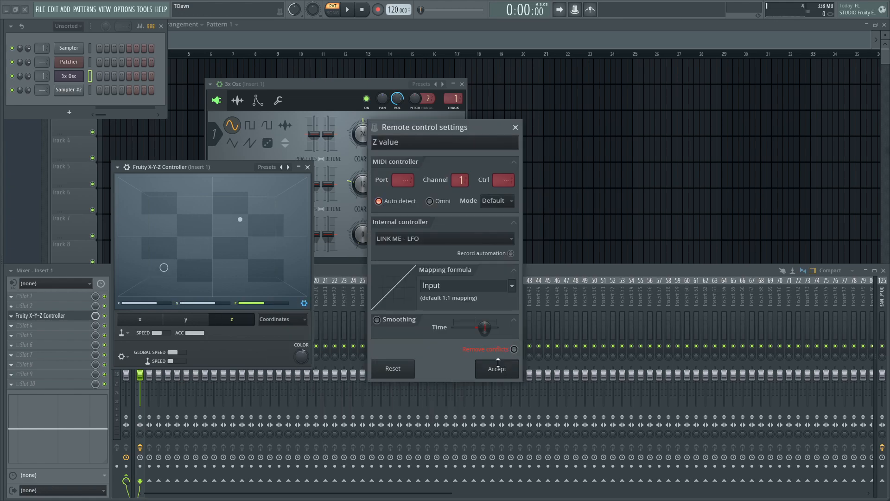
left_click(497, 368)
- Change the X input mapping of Insert 1's Fruity X-Y-Z Controller to a bowed, descending curve
left_click(139, 320)
left_click(282, 319)
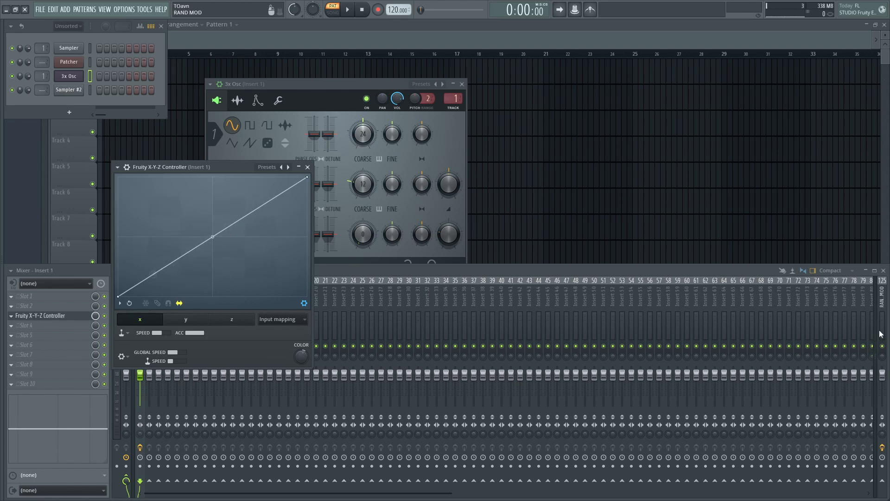
left_click(882, 301)
left_click(27, 315)
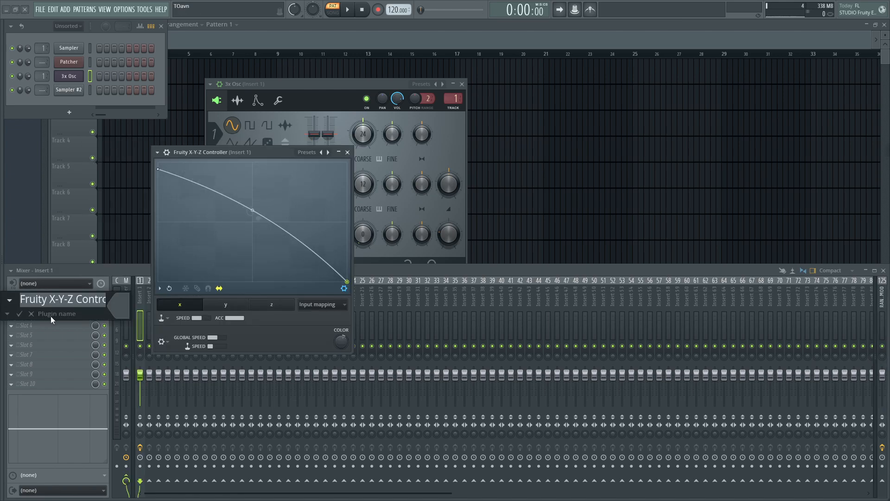
- Rename the Fruity X-Y-Z Controller on Insert 1 to 3x osc
type("3")
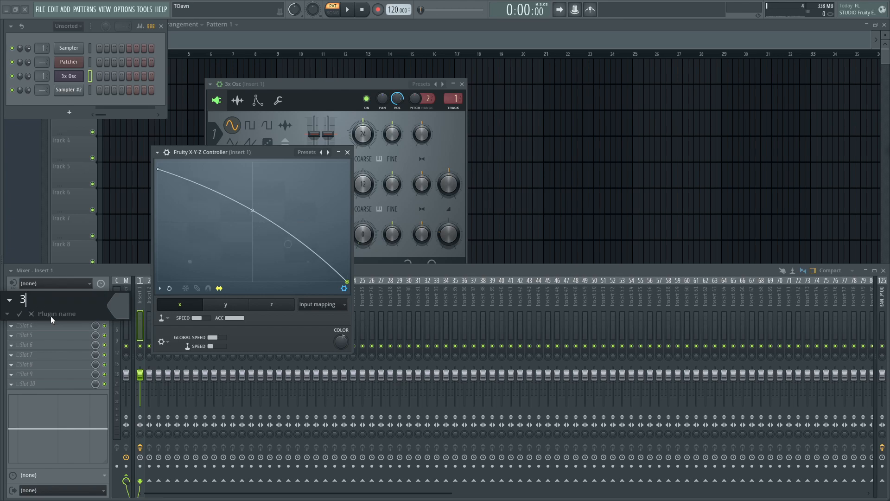
type("x osc")
key("Return")
- Link the 3x Osc channel volume to the internal controller 3x osc - X
left_click_drag(277, 102, 408, 83)
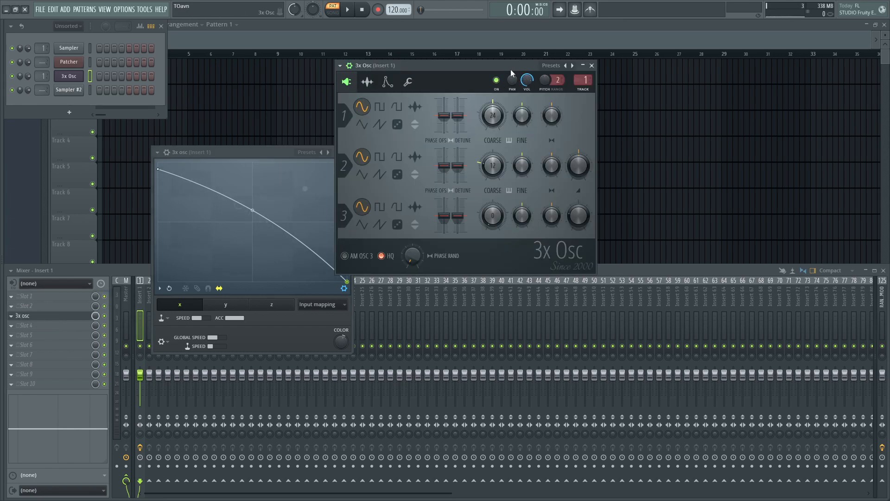
right_click(528, 80)
left_click(547, 186)
left_click(478, 237)
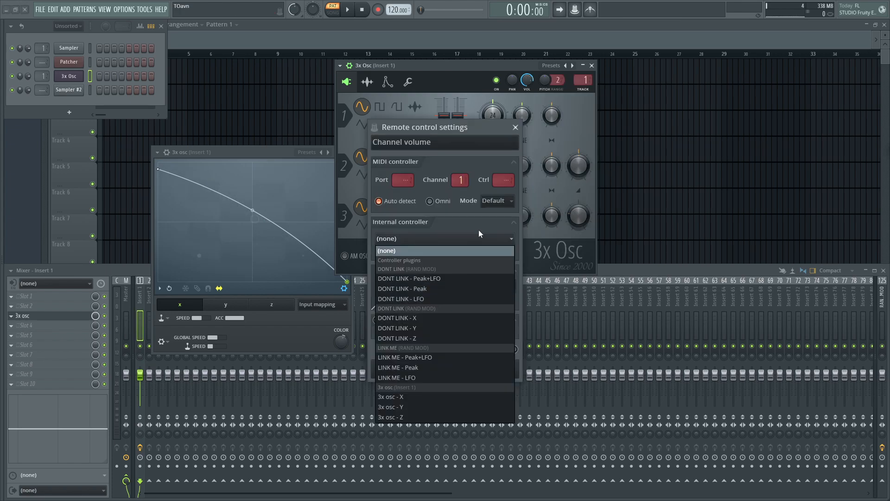
left_click(426, 398)
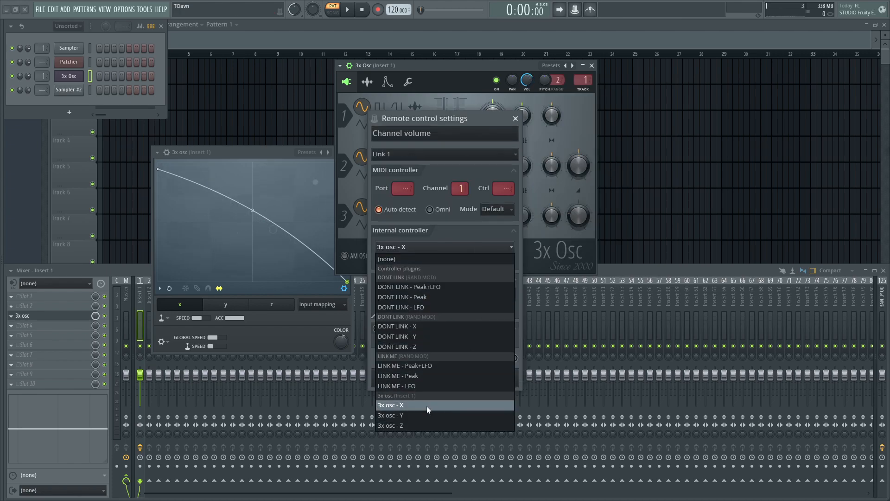
left_click(427, 406)
left_click(499, 384)
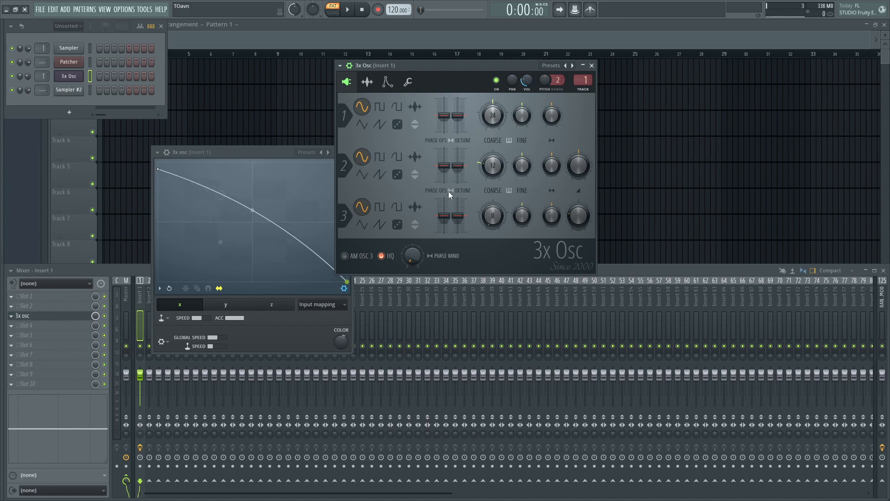
- Link the Osc 2 shape of 3x Osc to the internal controller 3x osc - Y
right_click(386, 156)
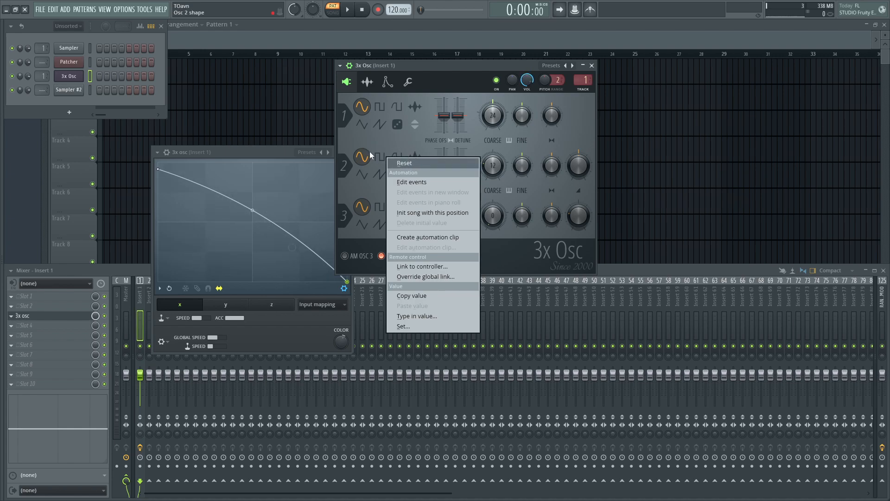
left_click(441, 266)
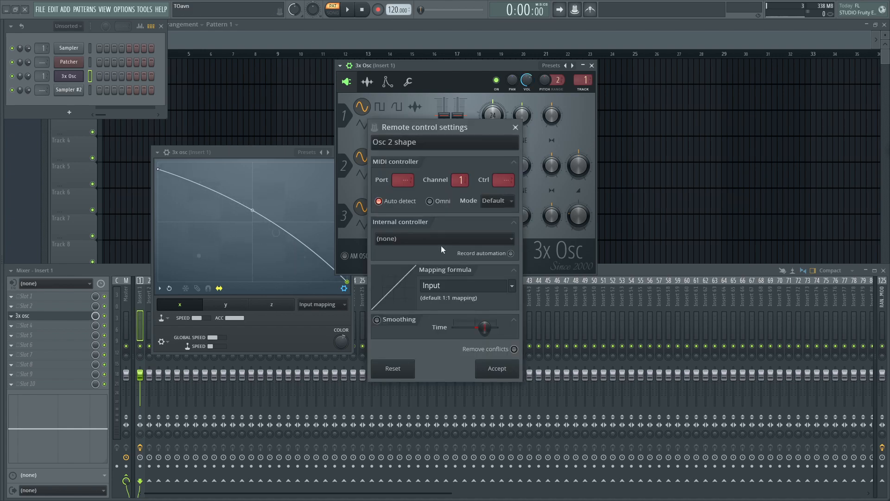
left_click(449, 238)
left_click(425, 403)
left_click(497, 369)
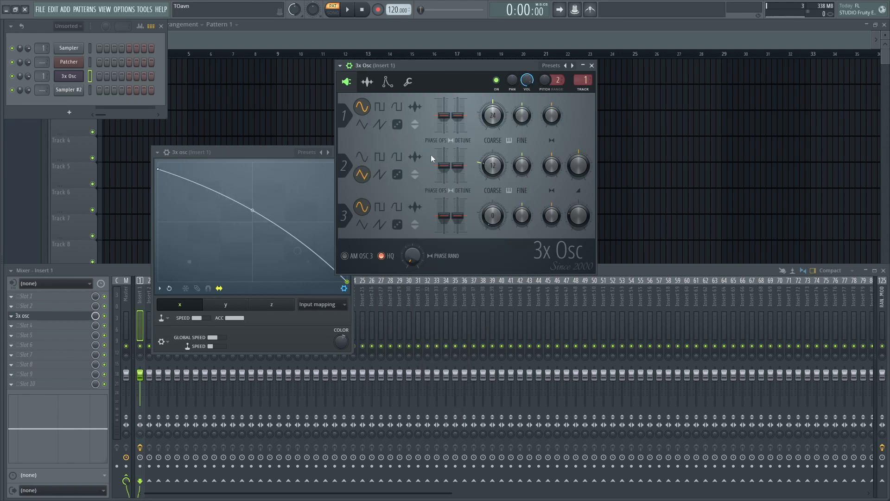
- Bend the 3x osc controller's Y input mapping curve upward, add a point, and place it low near the middle of the graph
left_click(227, 305)
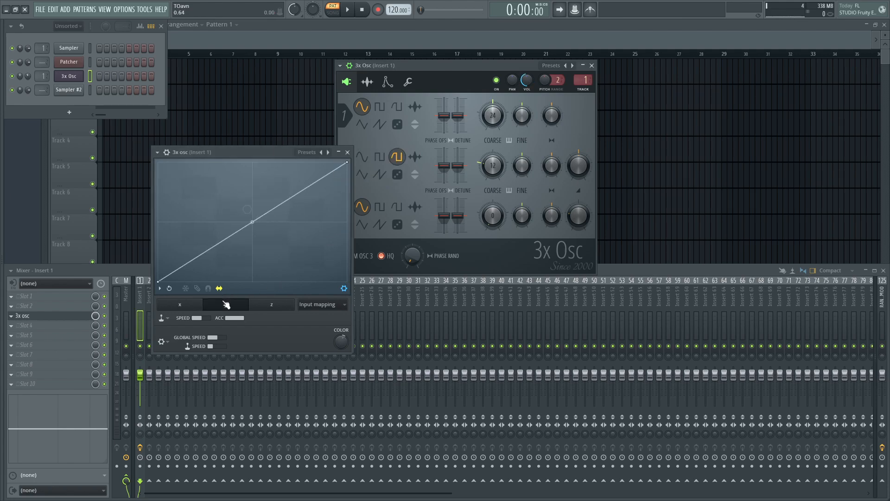
left_click_drag(252, 223, 252, 192)
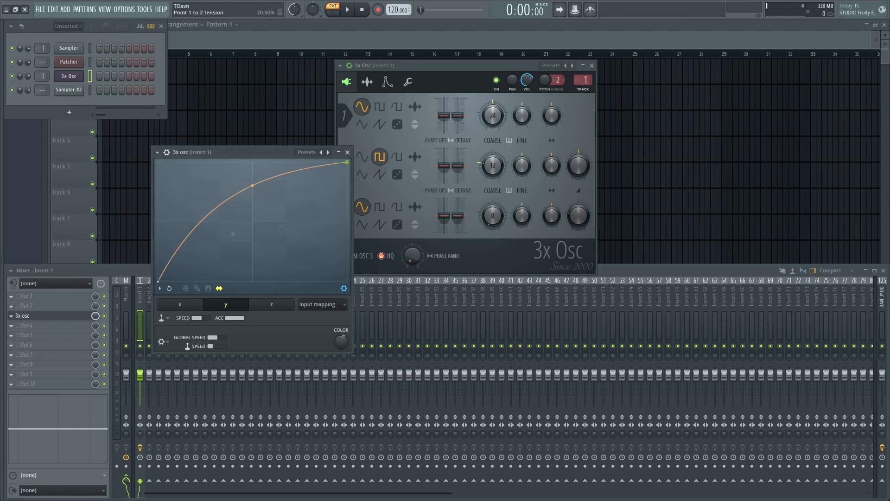
right_click(290, 215)
left_click_drag(291, 216, 283, 239)
left_click_drag(316, 177, 315, 188)
left_click_drag(283, 239, 238, 247)
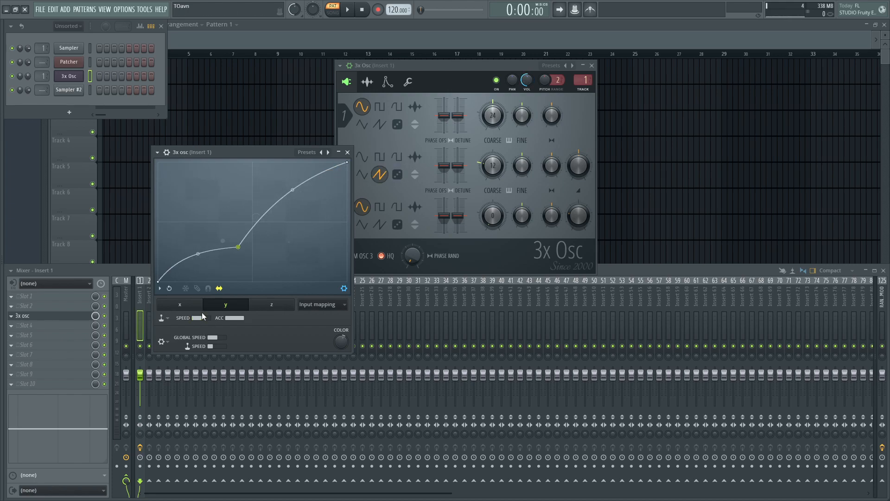
- Set the 3x osc controller's Y smoothing speed to 12% and raise its X smoothing speed to the maximum
left_click_drag(202, 317, 193, 318)
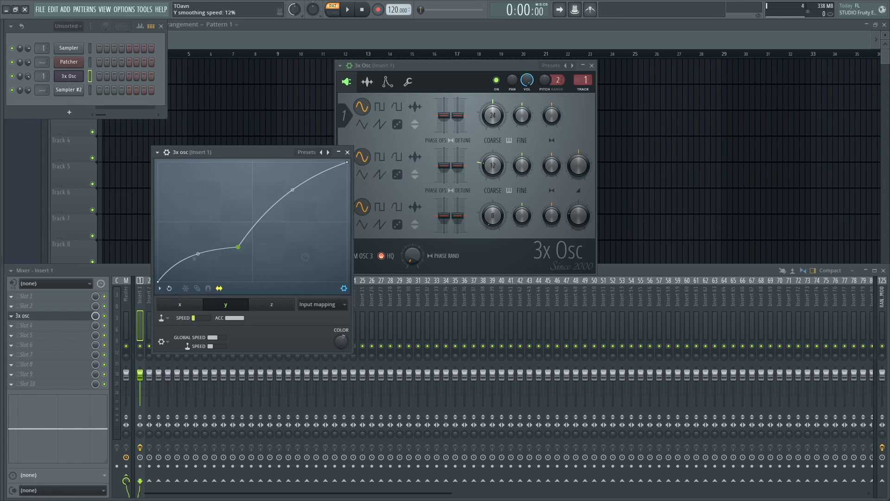
left_click(180, 304)
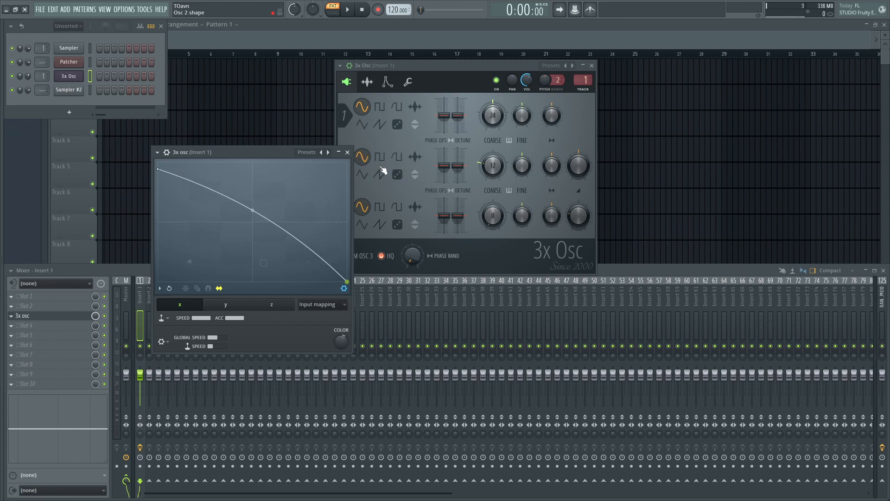
left_click_drag(374, 63, 415, 61)
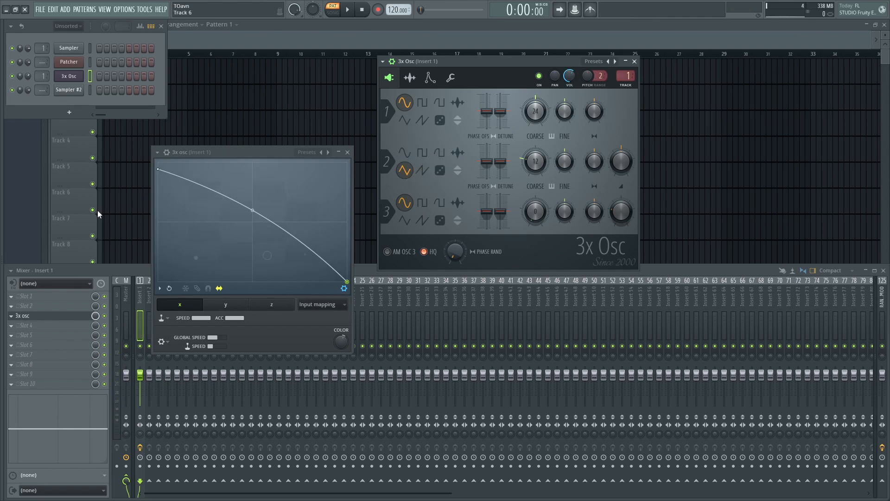
- Move the 3x osc controller window up clear of the mixer and select the RAND MOD mixer track
left_click_drag(256, 149, 257, 46)
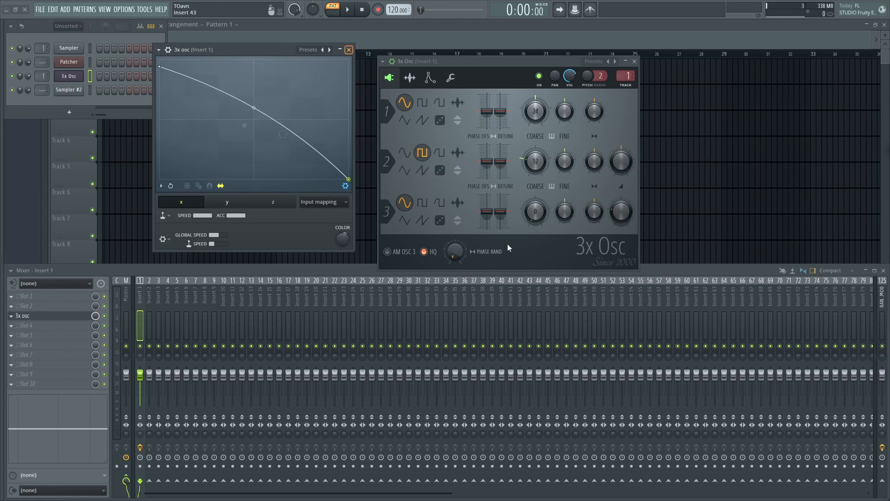
left_click(647, 268)
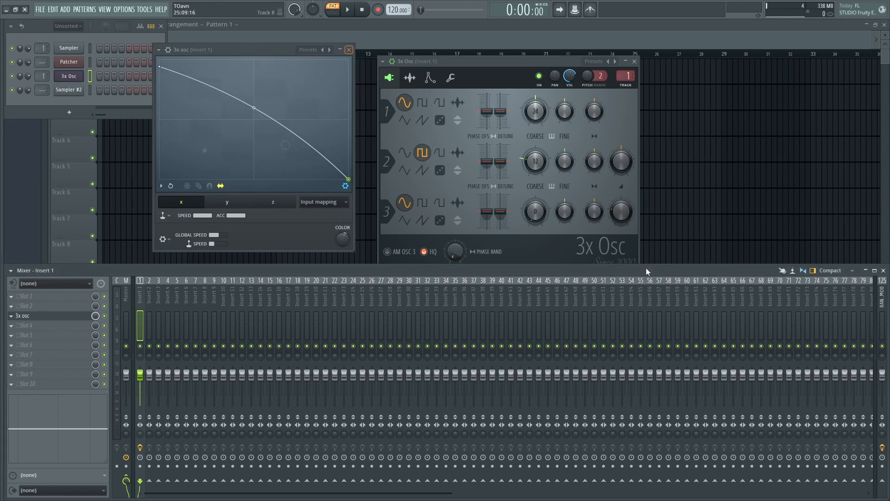
left_click(881, 321)
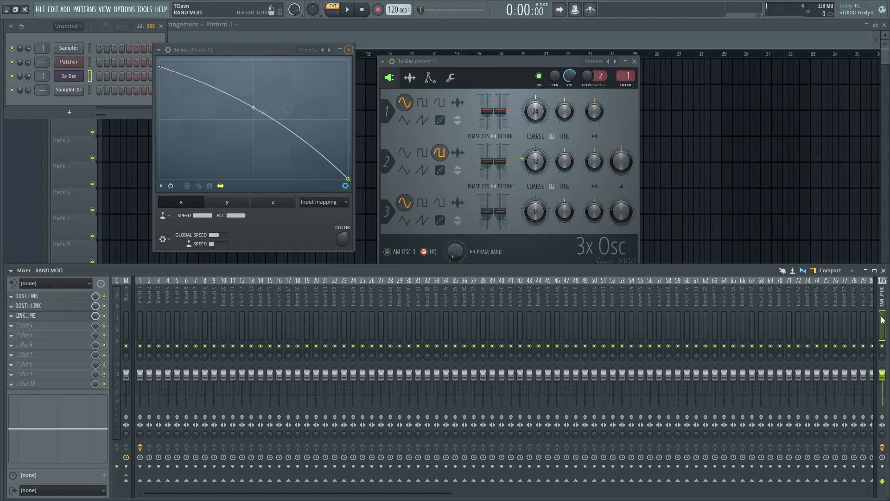
right_click(880, 321)
mouse_move(816, 319)
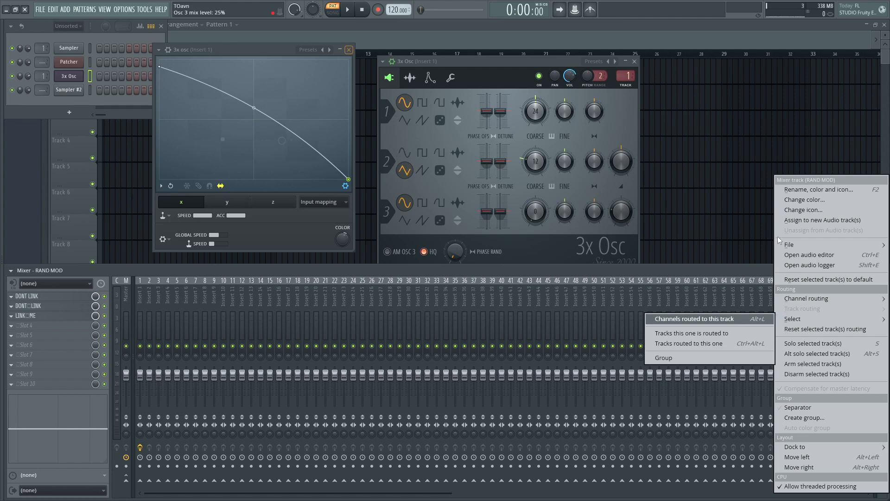
mouse_move(817, 244)
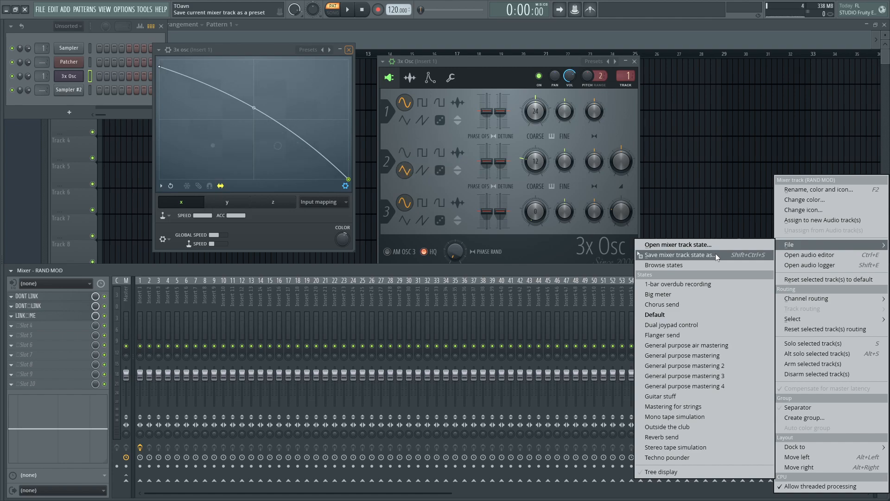
left_click(607, 269)
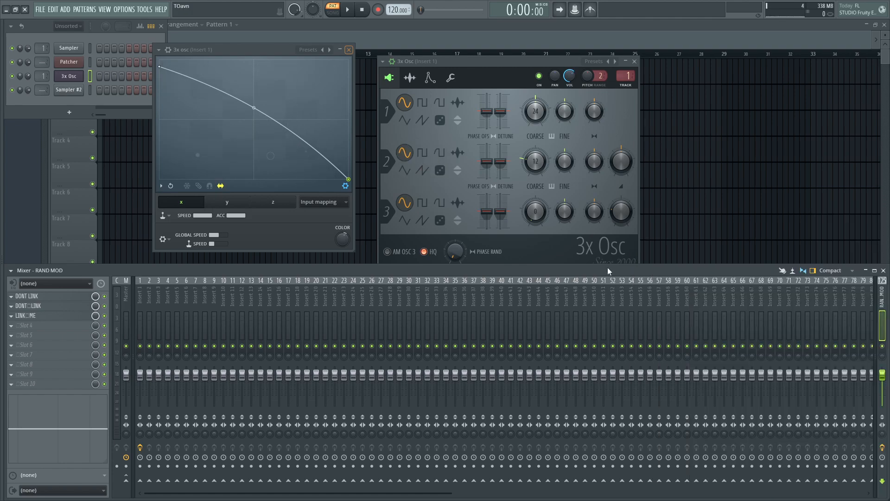
- Save the RAND MOD mixer track's state as a preset named RAND
right_click(883, 306)
mouse_move(778, 249)
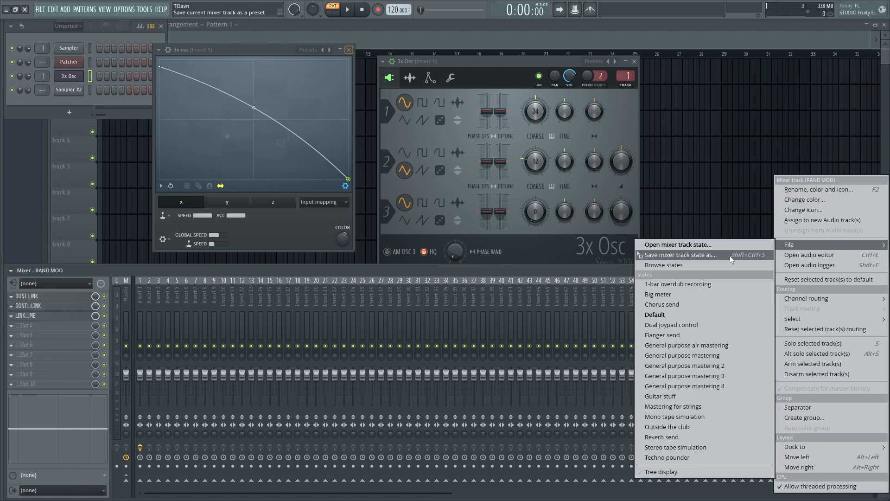
left_click(714, 254)
type("RAND")
key("Return")
- Load the saved RAND mixer track state onto Insert 40
left_click(503, 316)
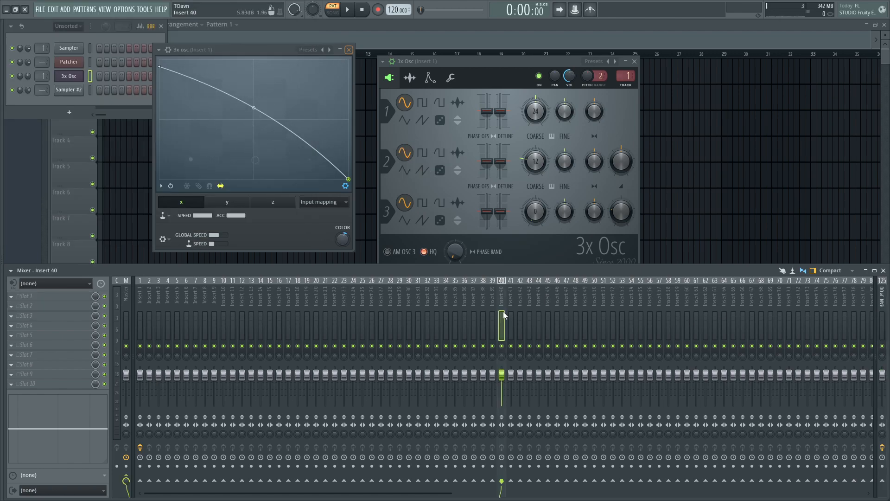
right_click(502, 312)
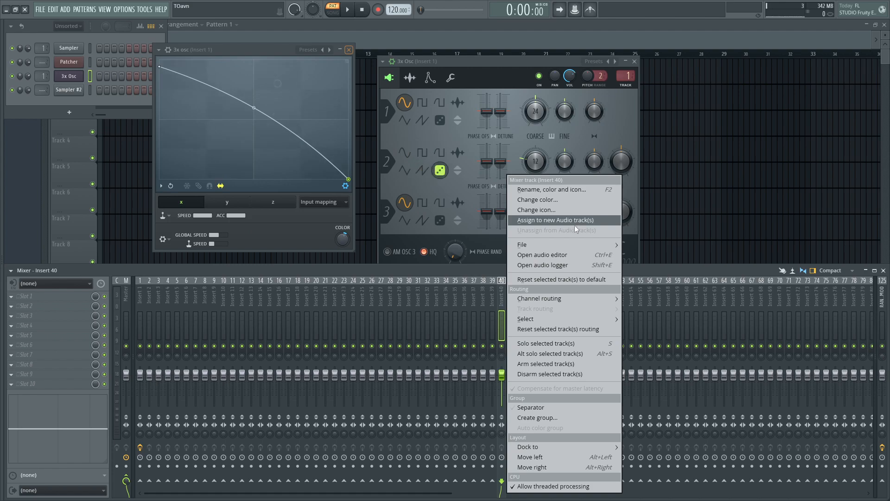
mouse_move(557, 245)
left_click(649, 438)
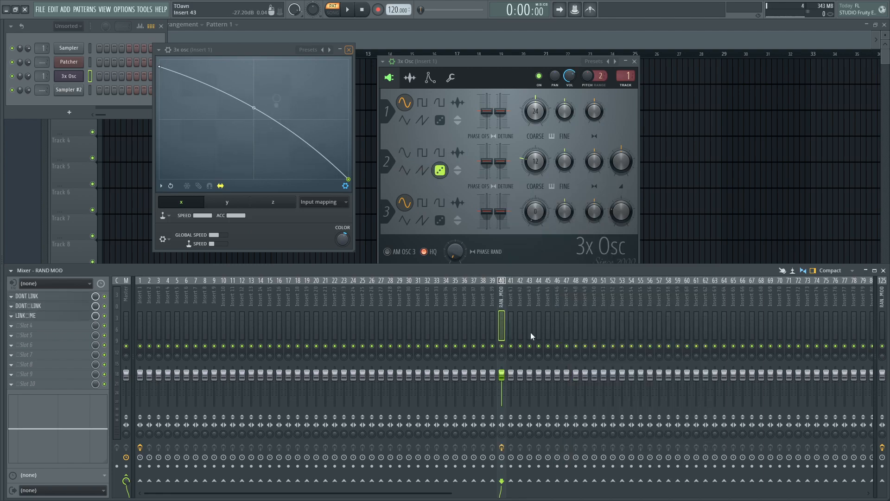
- Open the LINK ME and both DONT LINK effects on mixer track 40 and examine their modulation settings
left_click(47, 319)
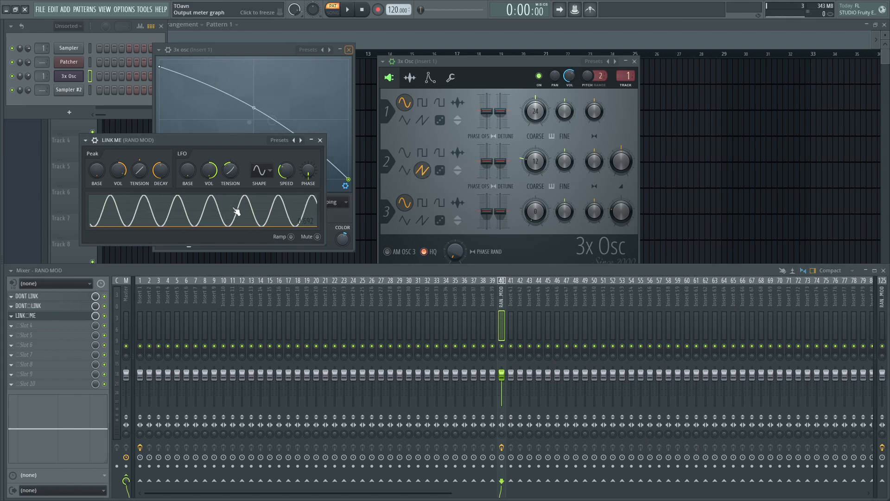
left_click(87, 299)
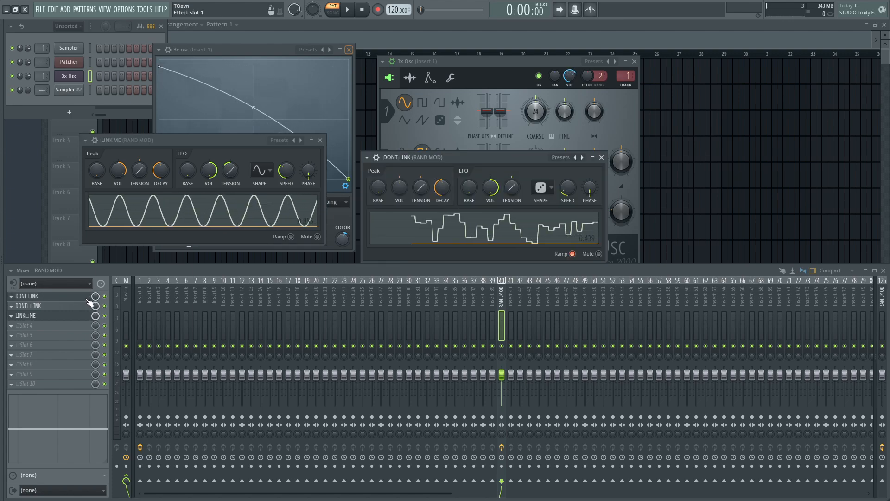
left_click(88, 307)
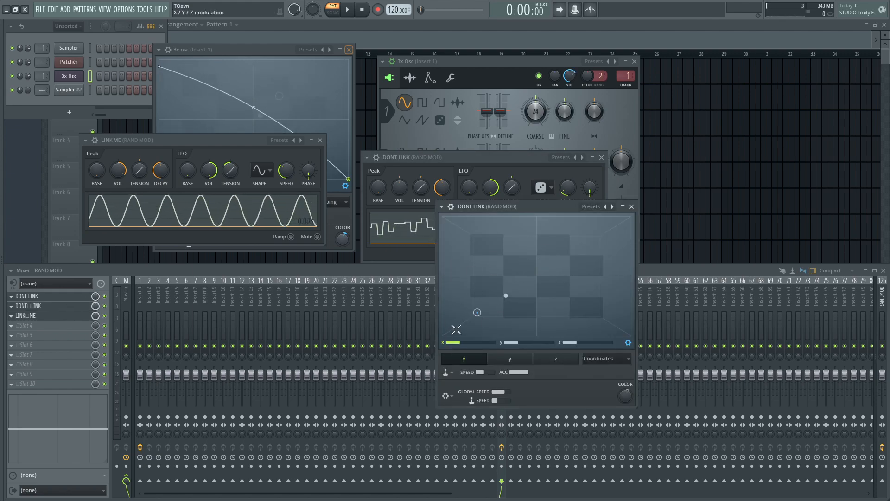
left_click(725, 270)
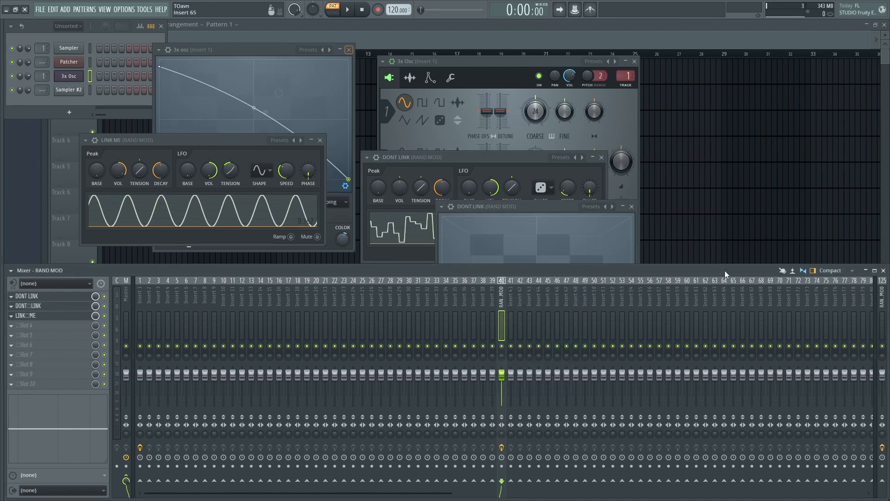
left_click(54, 307)
left_click_drag(490, 162, 380, 179)
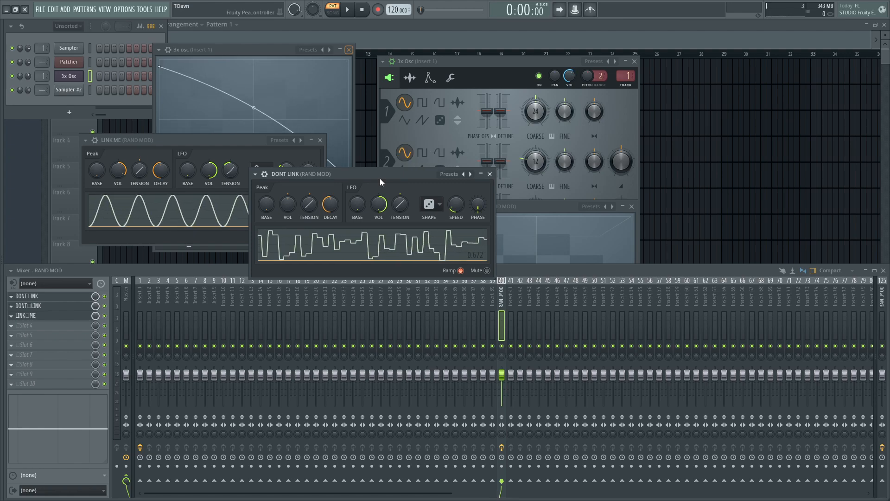
- Select the original RAND MOD track 125 and open its LINK ME effect to compare it with the copy on track 40
left_click(499, 320)
left_click(882, 318)
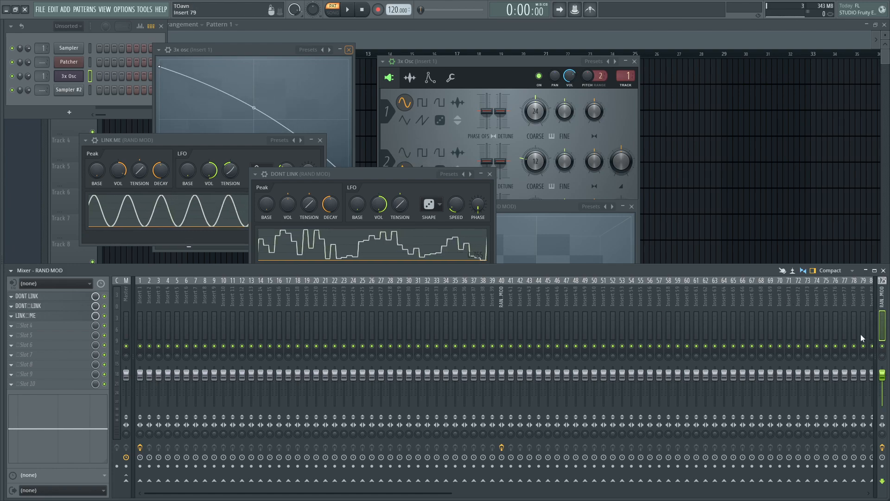
left_click(126, 481)
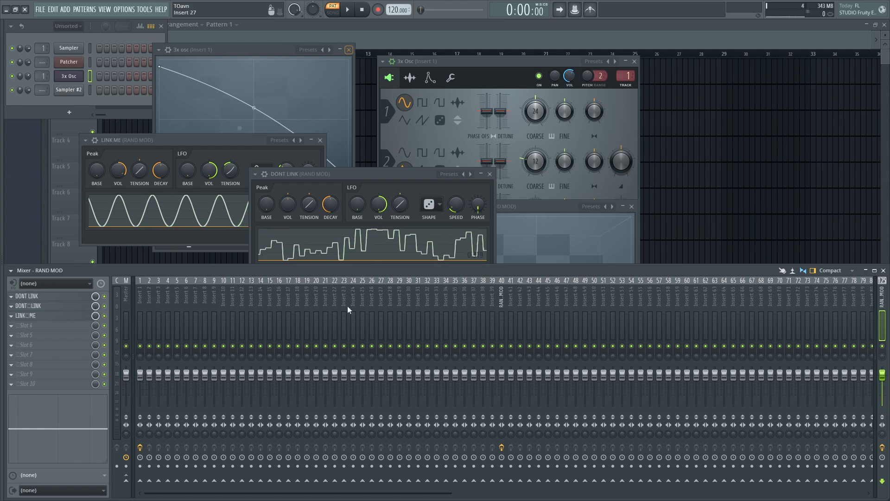
left_click(54, 317)
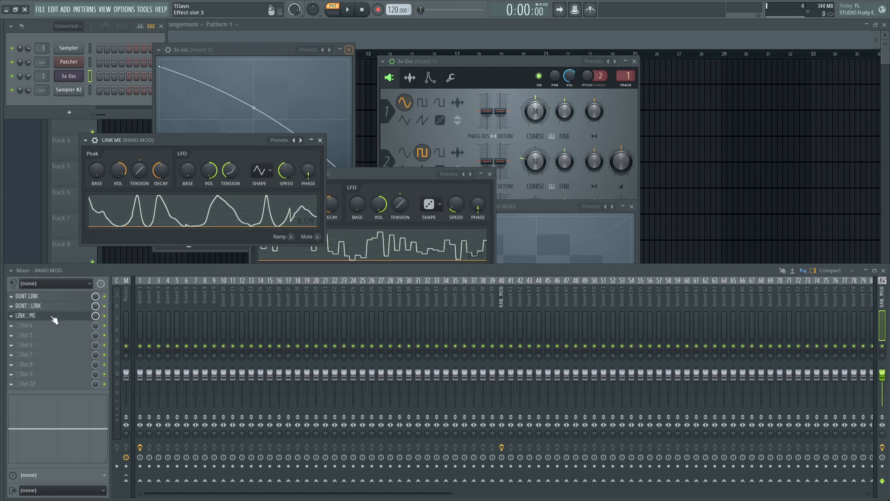